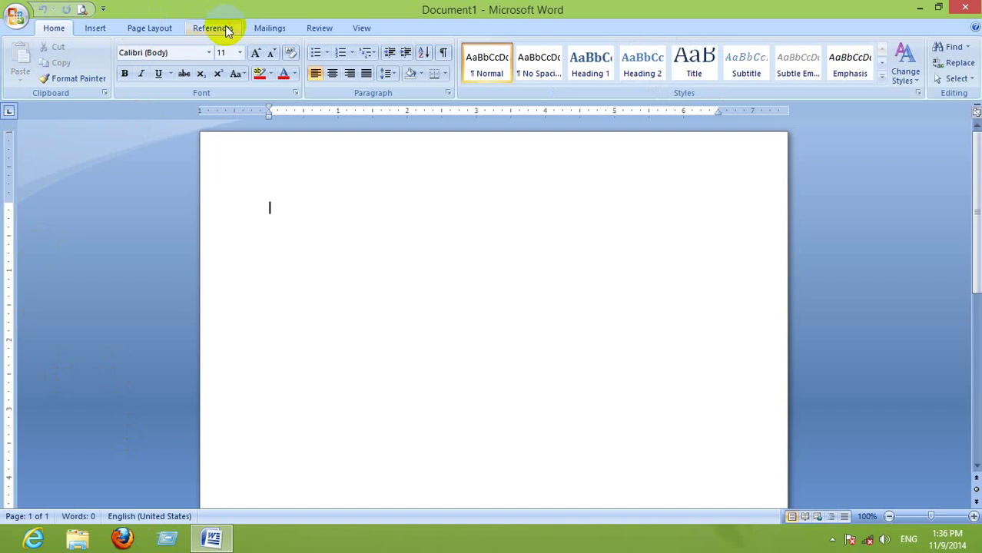
Enter the words Aim, Operator and Logical on three separate lines of the blank document.
left_click(227, 29)
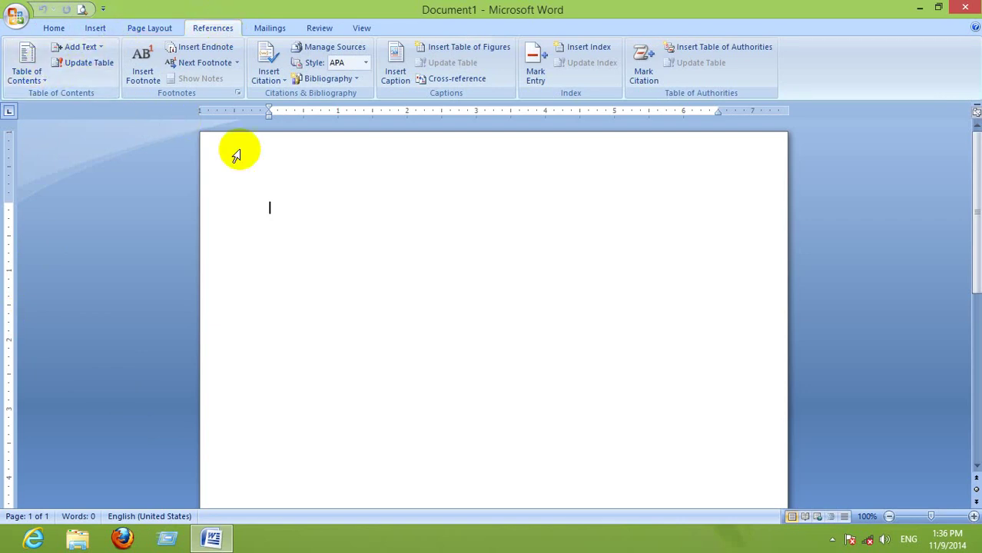
type("Aim")
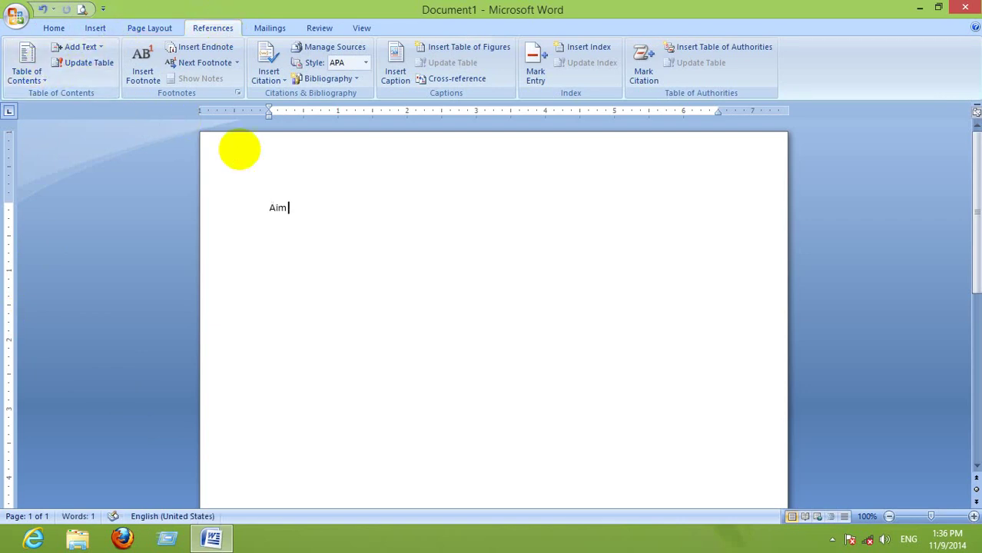
key("Return")
type("operator")
key("Return")
type("lopgi")
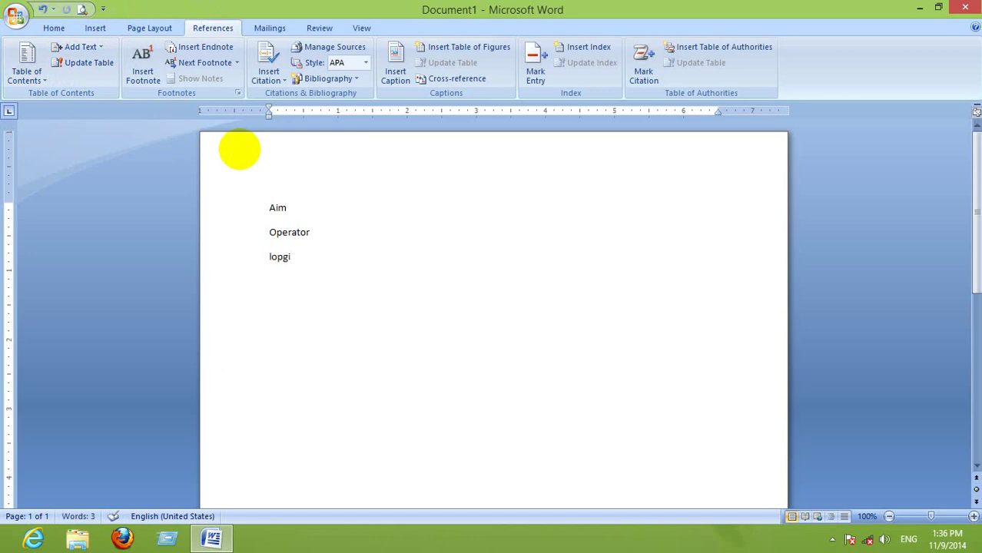
key("BackSpace")
key("BackSpace")
key("BackSpace")
type("gical")
key("Return")
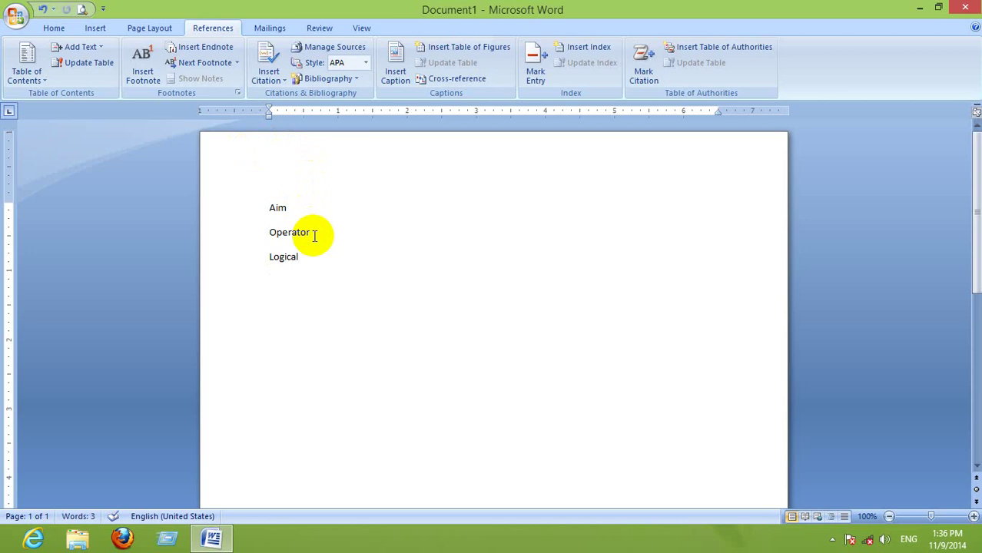
Mark the Aim line as a Level 1 entry for the table of contents.
left_click_drag(293, 206, 35, 92)
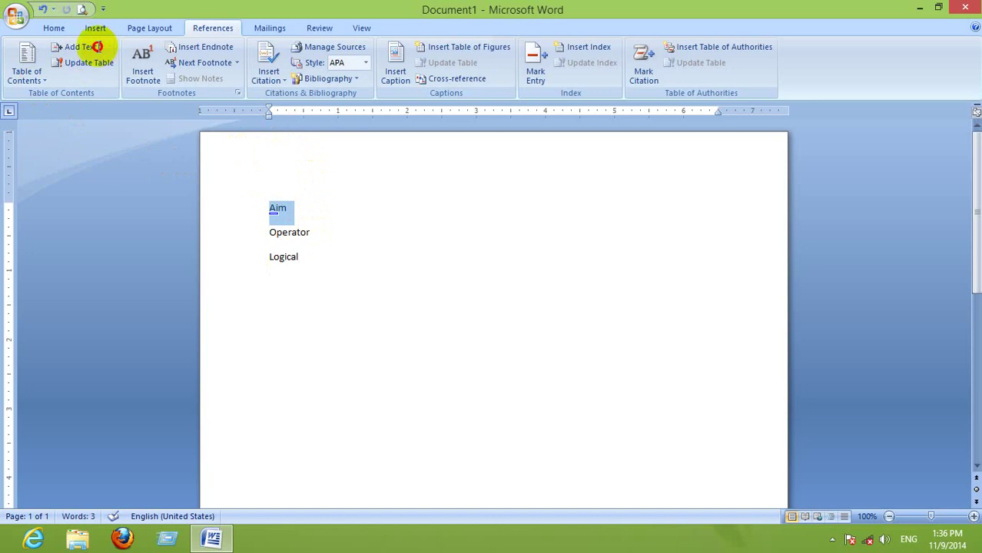
left_click(97, 46)
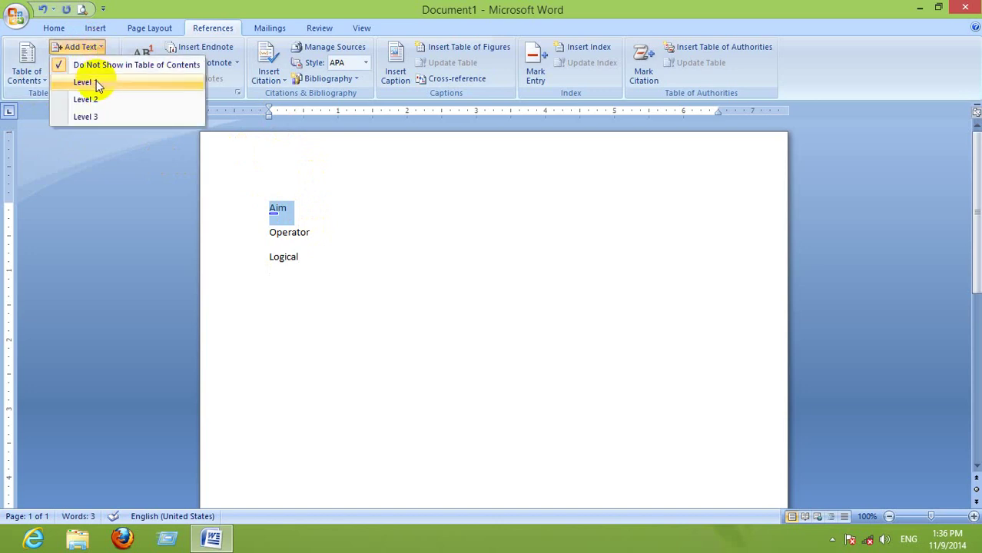
left_click(96, 82)
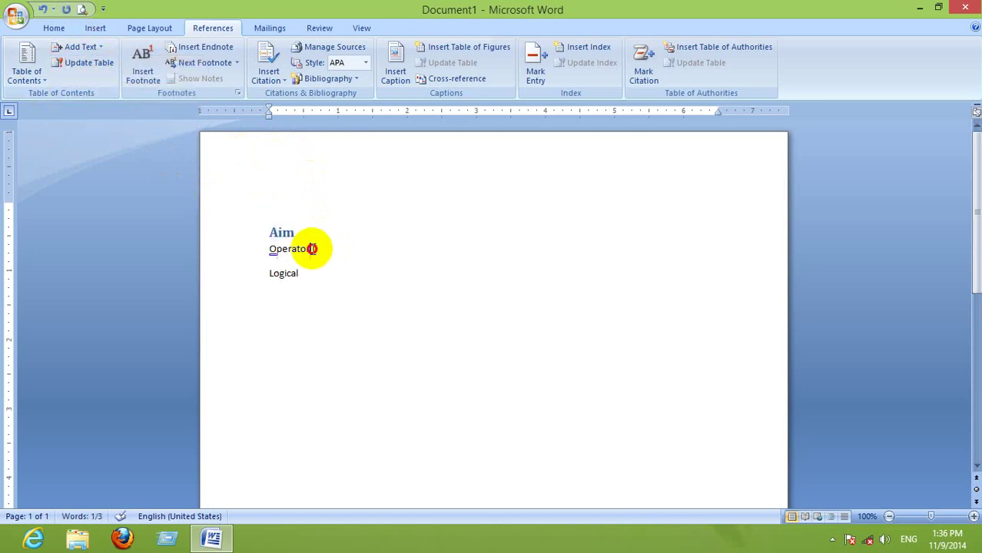
Mark the Aim and Operator lines together as Level 2 entries for the table of contents.
left_click_drag(312, 248, 97, 50)
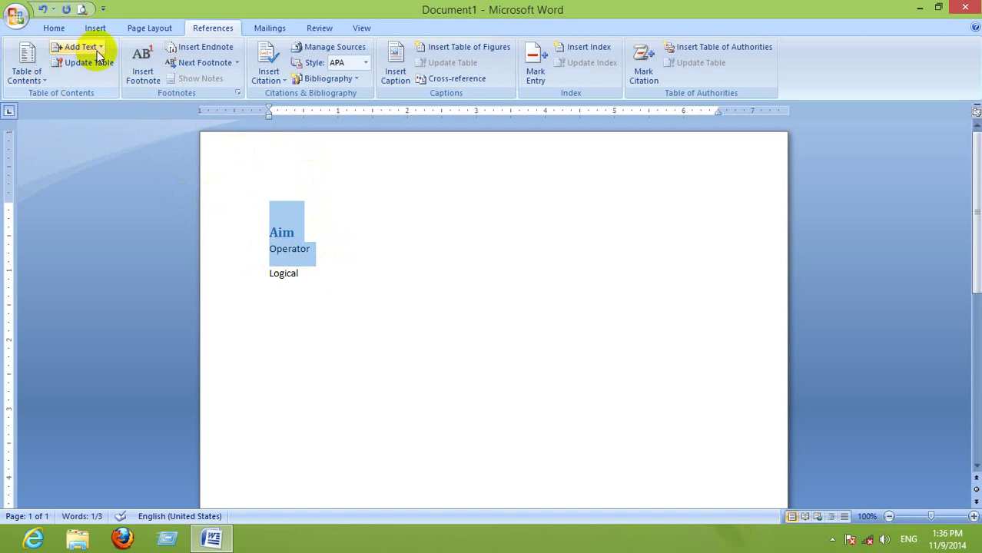
left_click(97, 49)
left_click(101, 98)
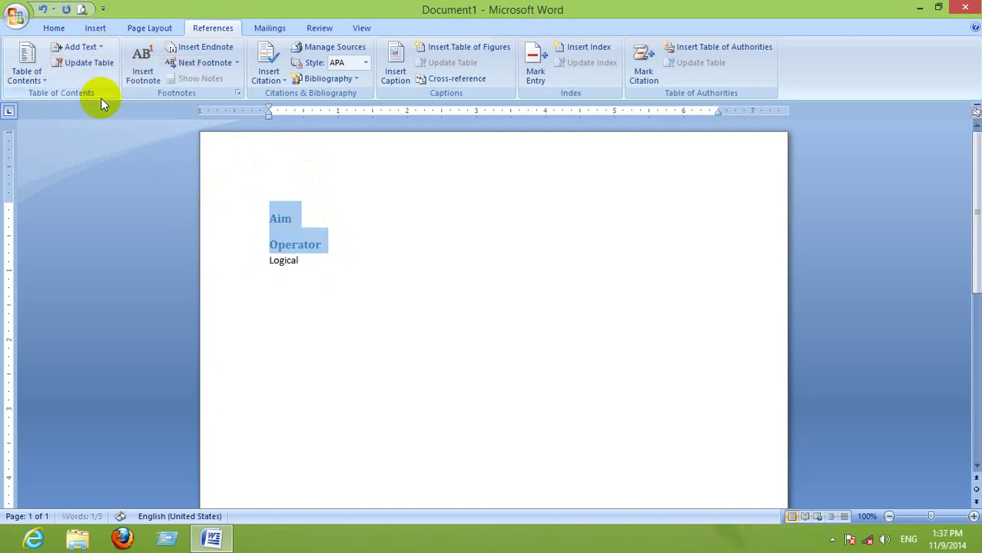
Mark the Aim, Operator and Logical lines together as Level 3 entries for the table of contents.
left_click_drag(304, 261, 261, 259)
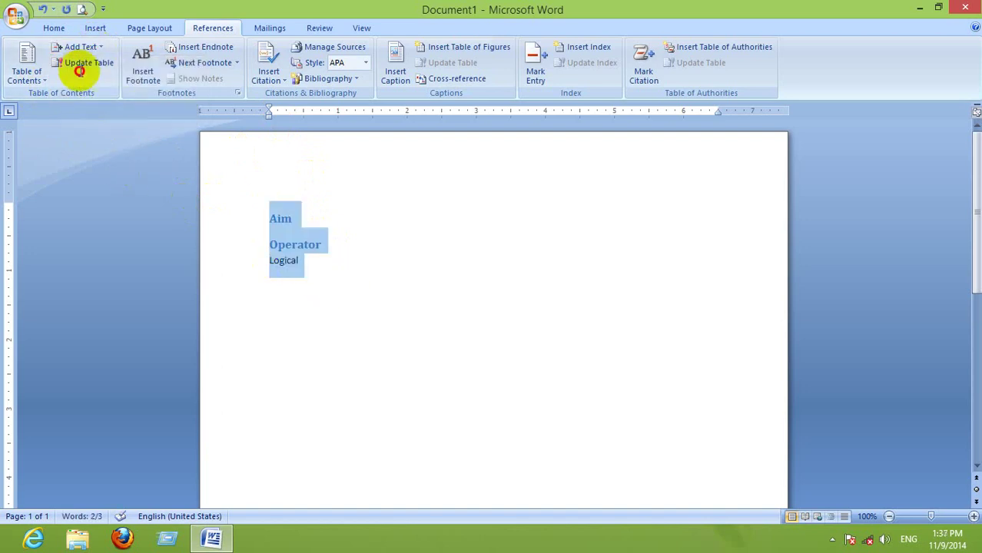
left_click(97, 48)
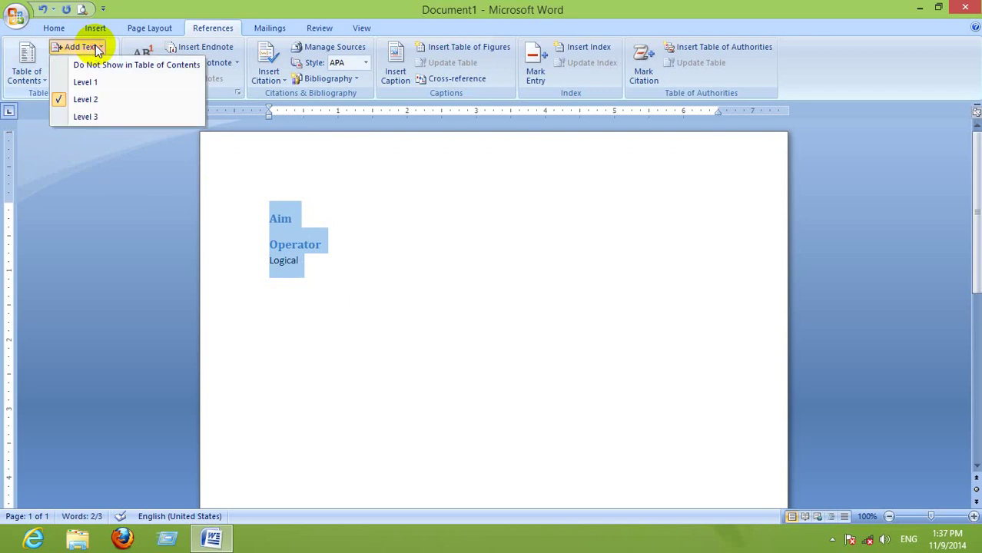
left_click(87, 116)
Insert the built-in Automatic Table 2 table of contents on the empty line below the Logical heading.
left_click(303, 286)
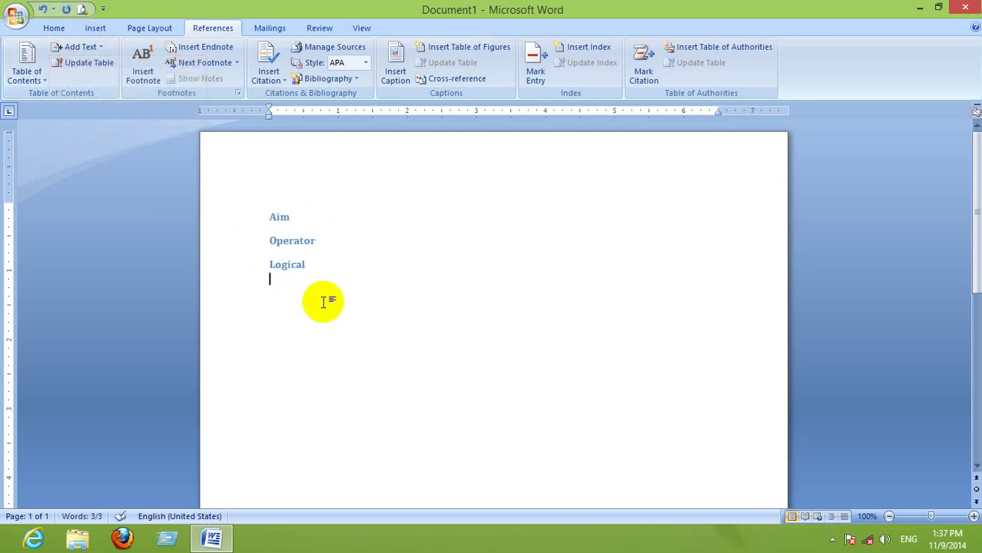
left_click(55, 29)
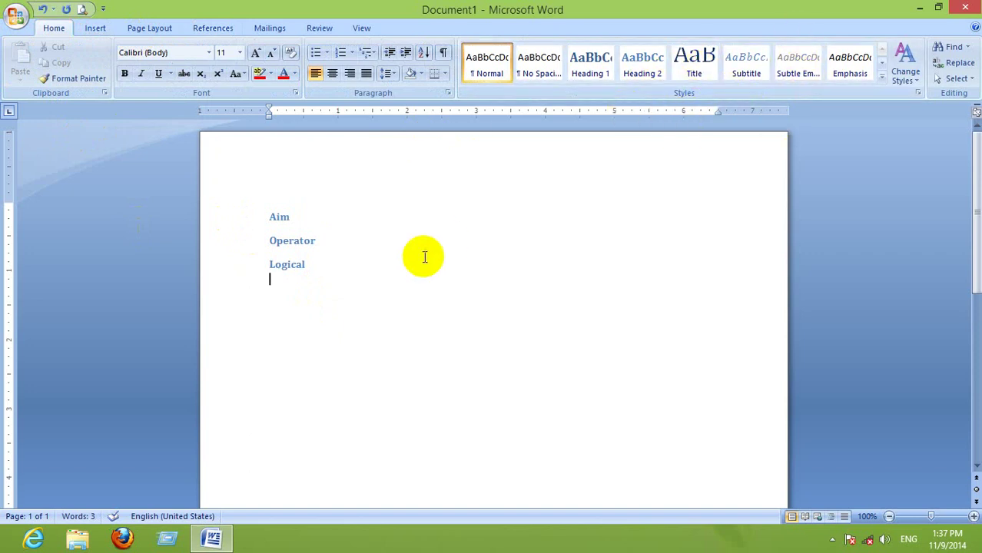
left_click(215, 29)
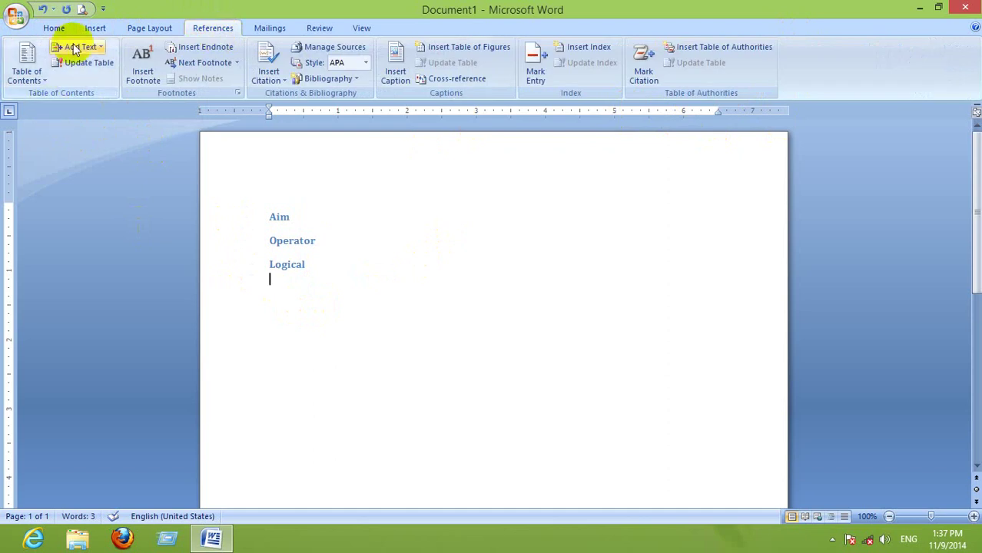
left_click(33, 81)
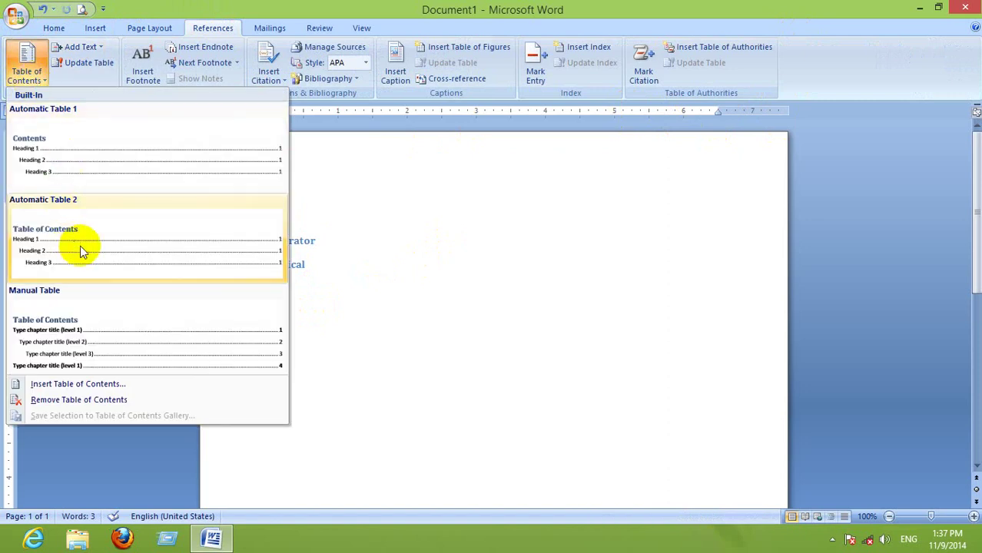
left_click(90, 259)
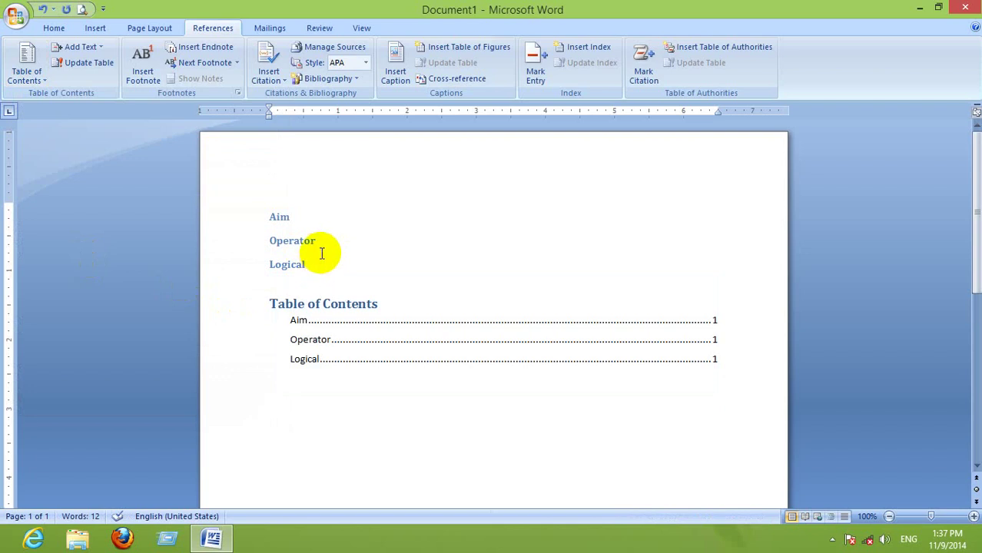
Move the Operator heading from above the table of contents to a new page after it, using a page break.
left_click_drag(322, 241, 228, 243)
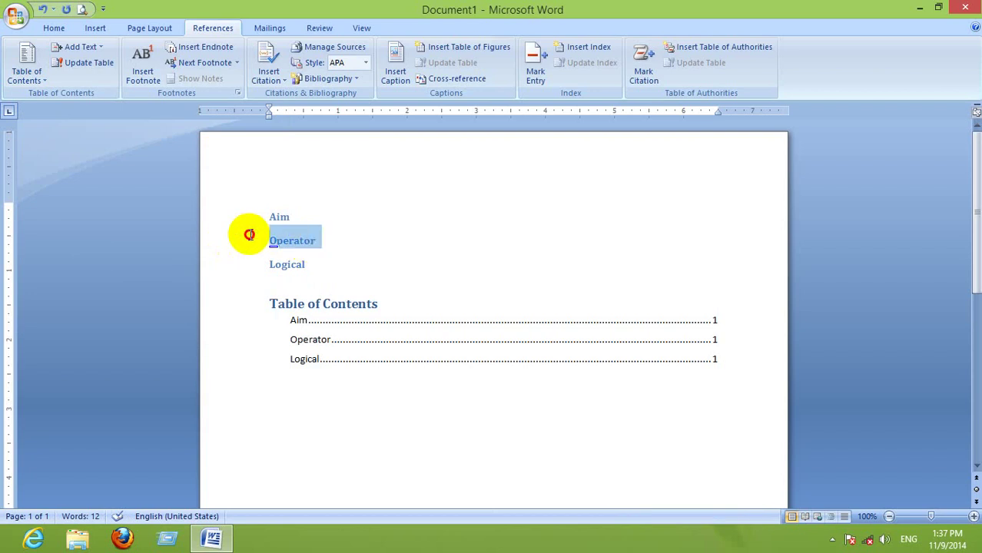
left_click(239, 235)
key("ctrl+c")
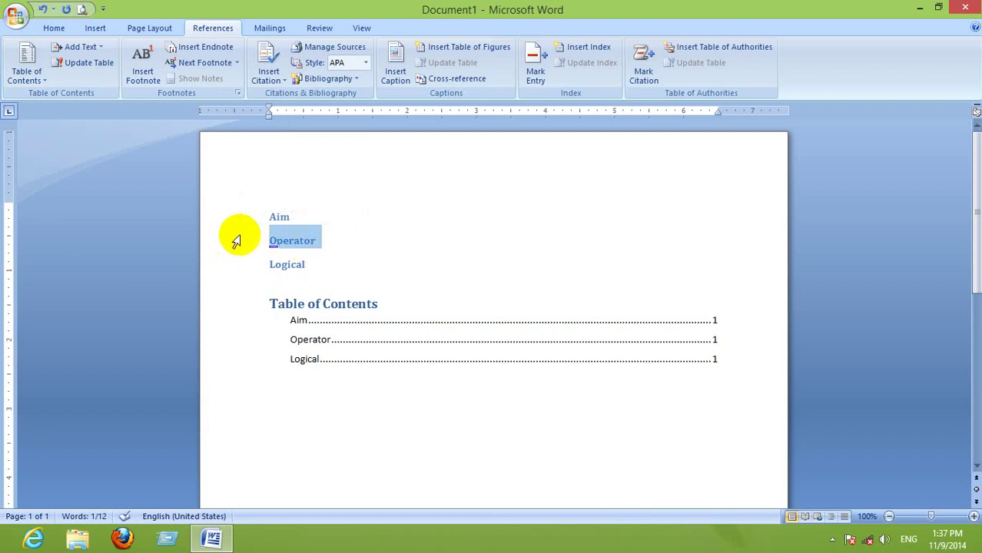
key("Delete")
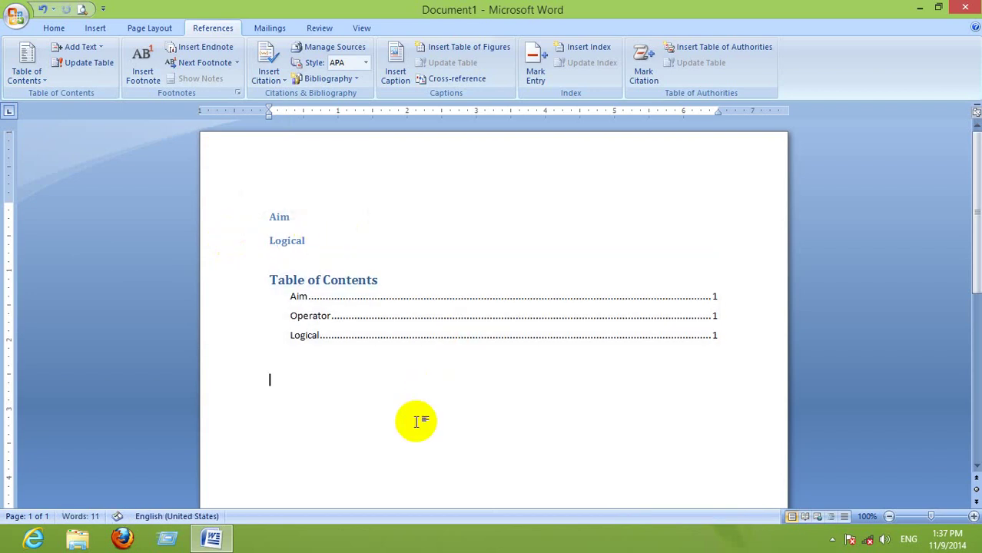
key("ctrl+Return")
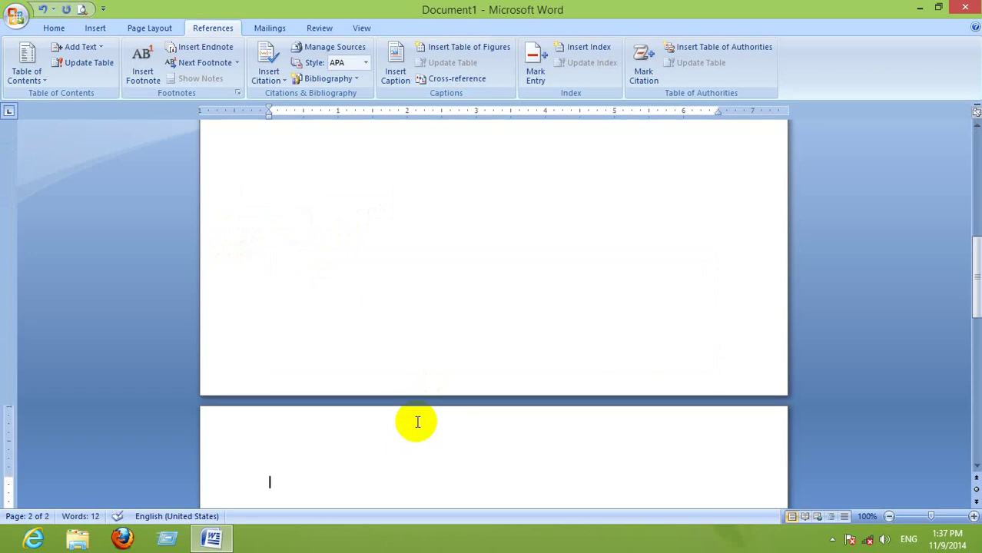
key("ctrl+v")
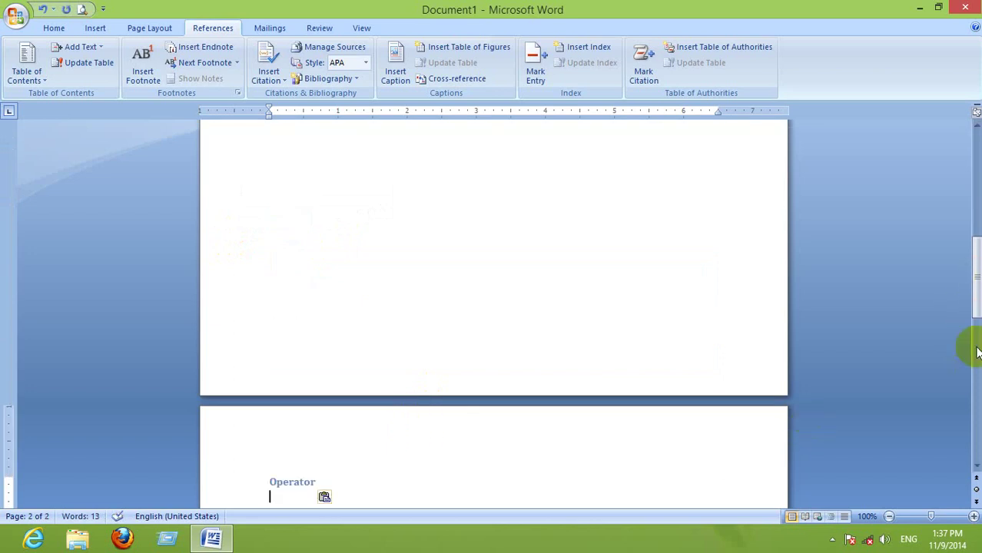
Update only the page numbers in the table of contents on the first page.
mouse_move(977, 271)
left_mouse_down()
mouse_move(972, 149)
mouse_move(704, 283)
mouse_move(825, 206)
mouse_move(926, 172)
mouse_move(969, 129)
left_mouse_up()
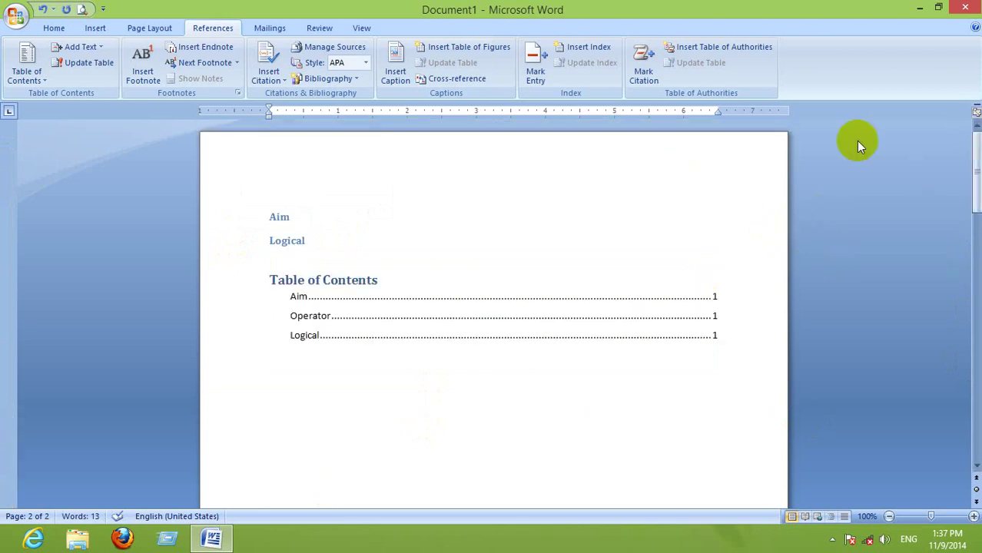
left_click(653, 285)
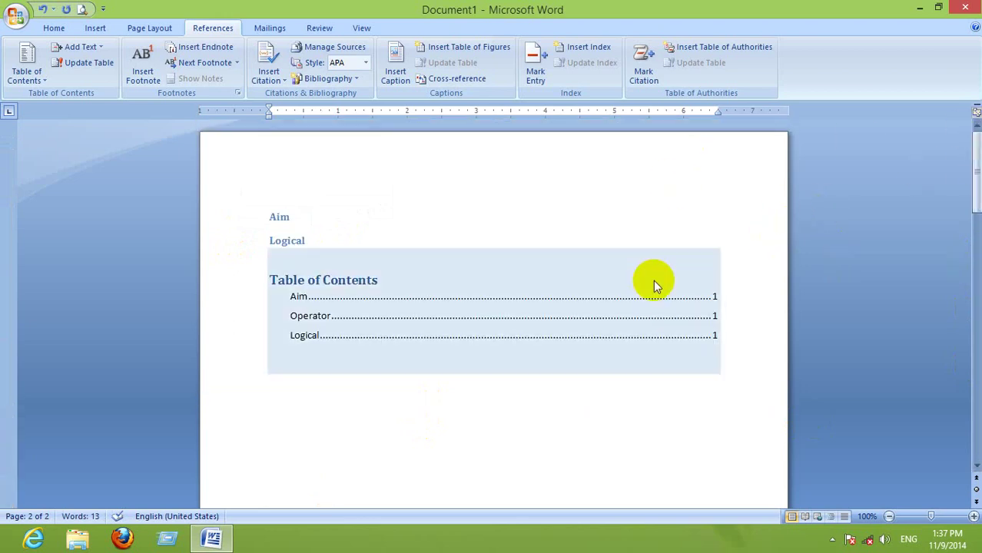
left_click(614, 314)
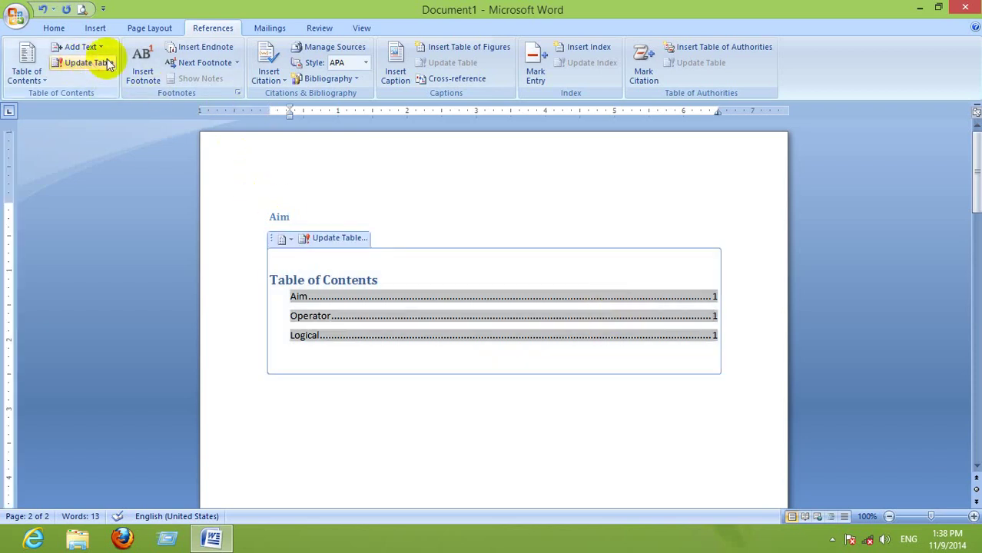
left_click(83, 63)
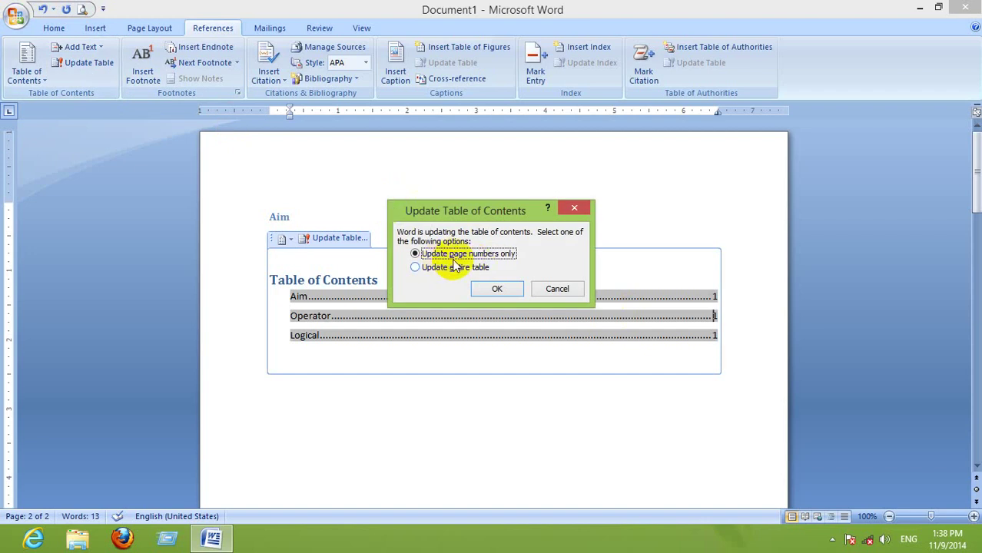
left_click(503, 290)
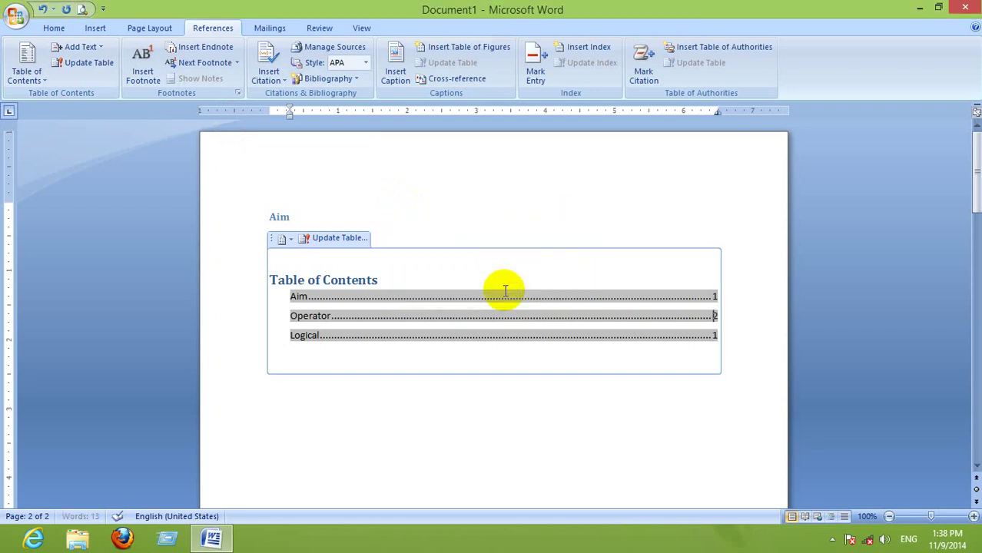
Follow the Operator entry in the table of contents and generate sample text below that heading with =rand(3).
left_click(671, 315, "ctrl")
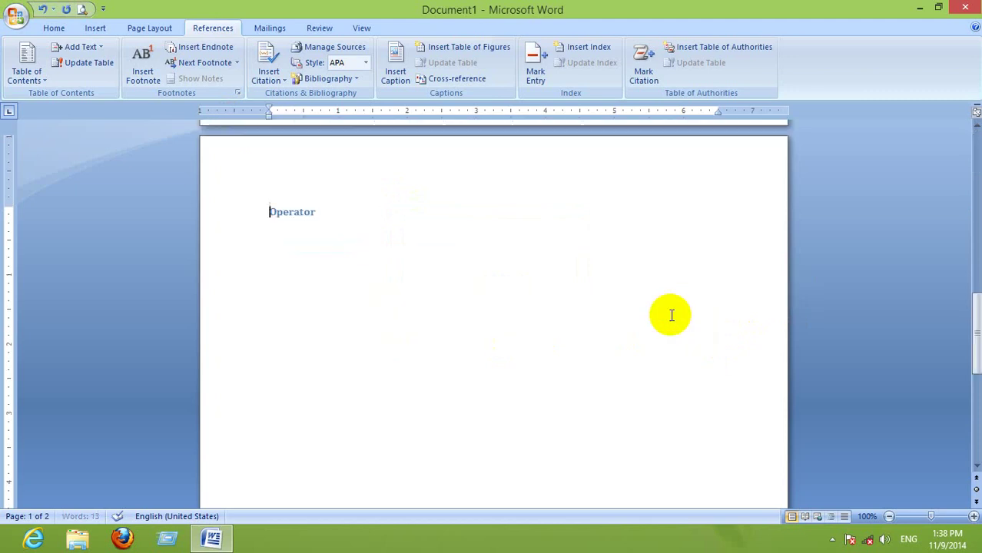
left_click(339, 222)
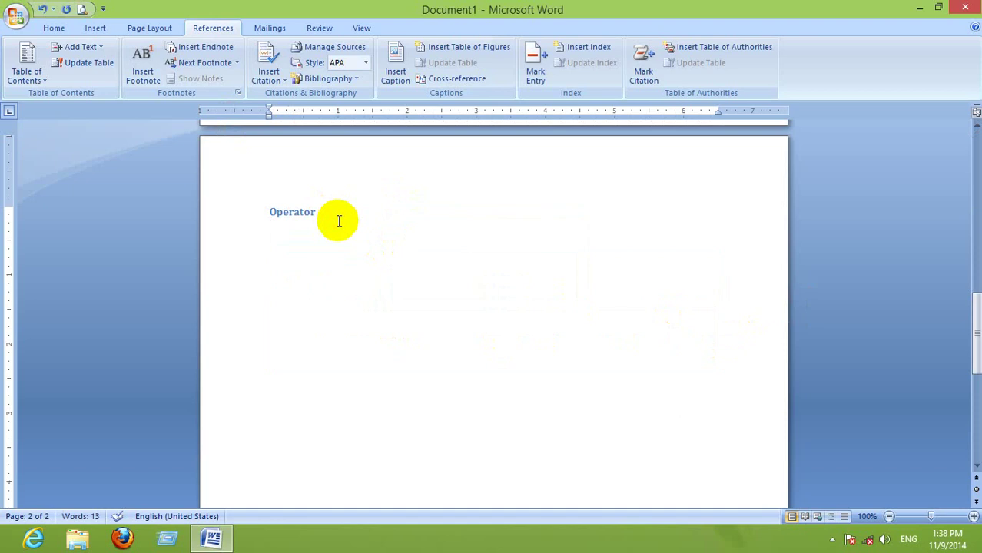
type("=rand(3)")
key("Return")
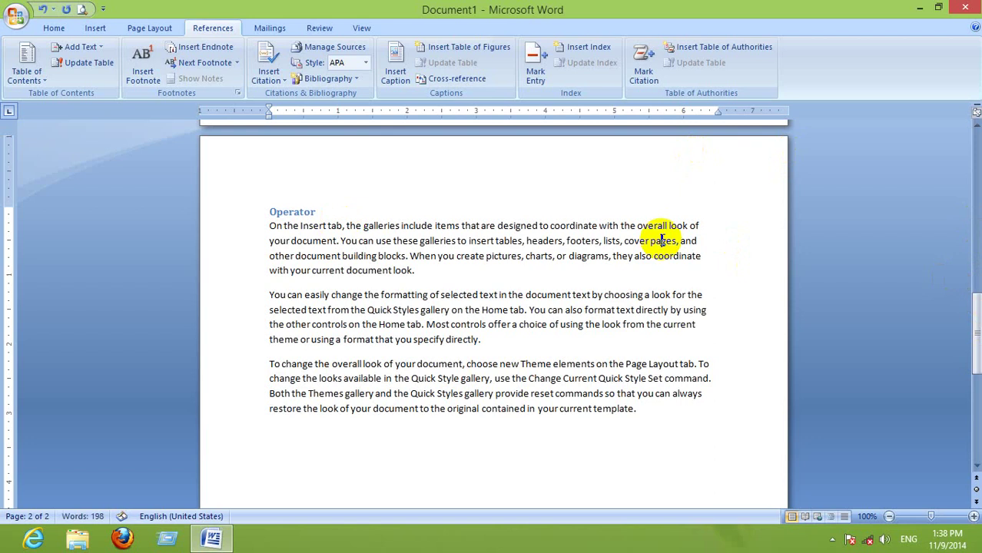
Update the entire table of contents on the first page, and follow its Operator entry to that heading.
key("ctrl+Home")
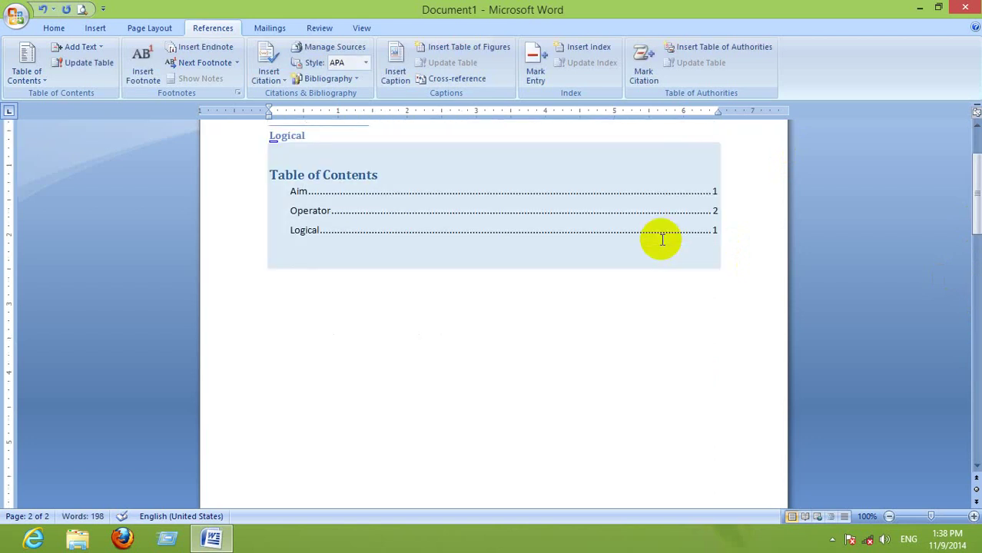
left_click(611, 227)
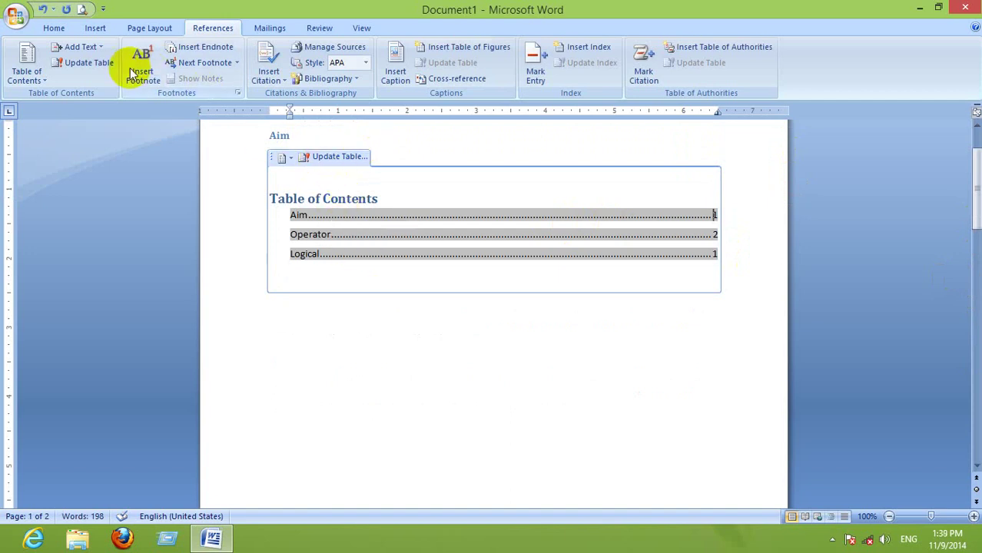
left_click(76, 63)
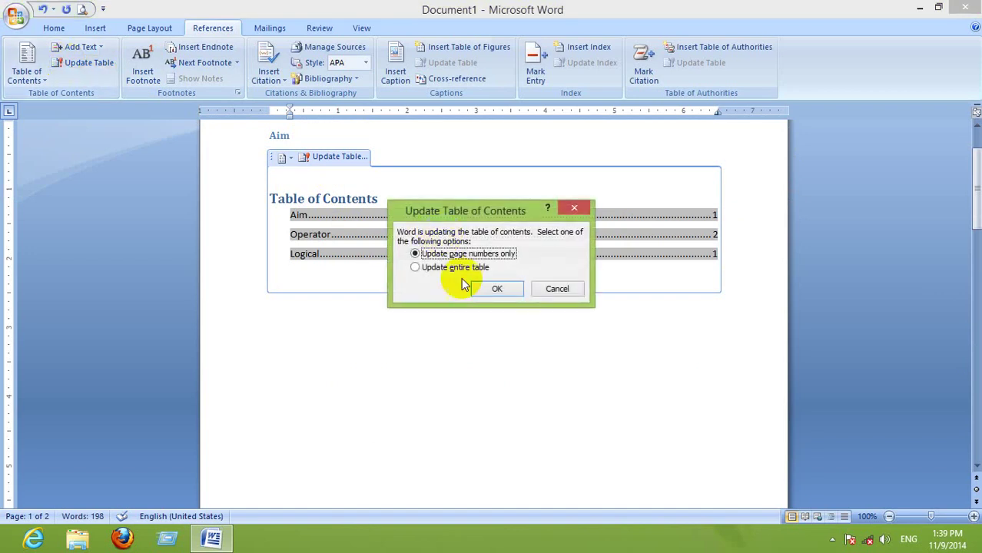
left_click(469, 267)
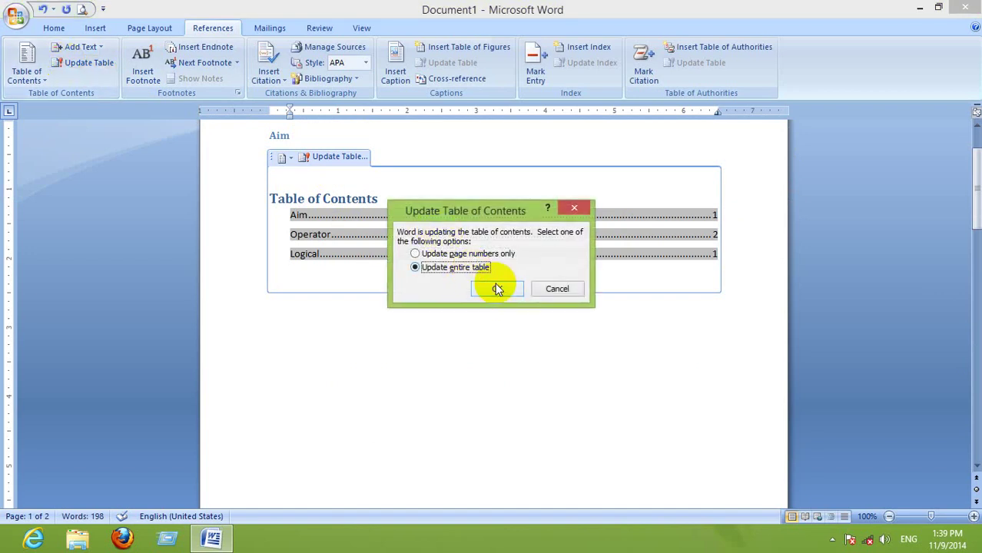
left_click(496, 286)
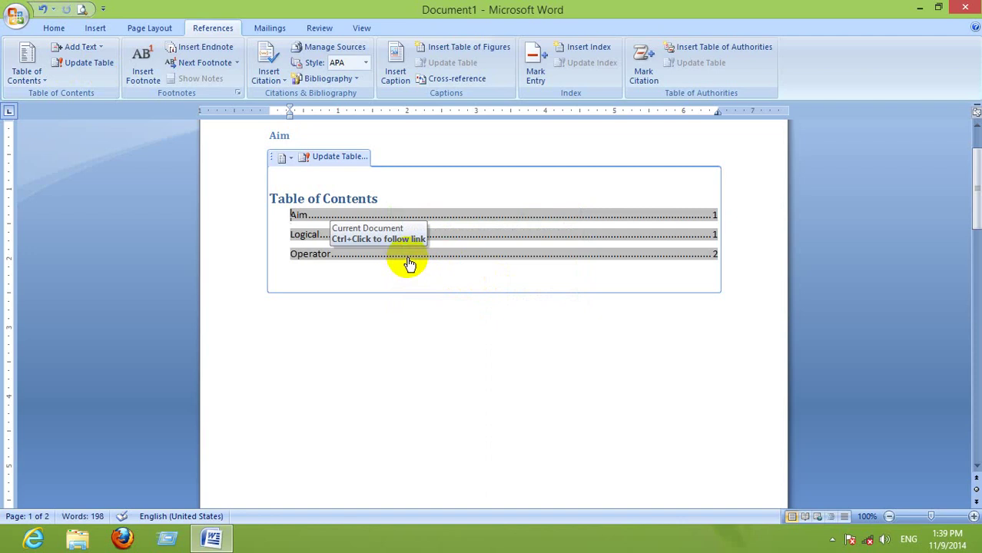
left_click(312, 256, "ctrl")
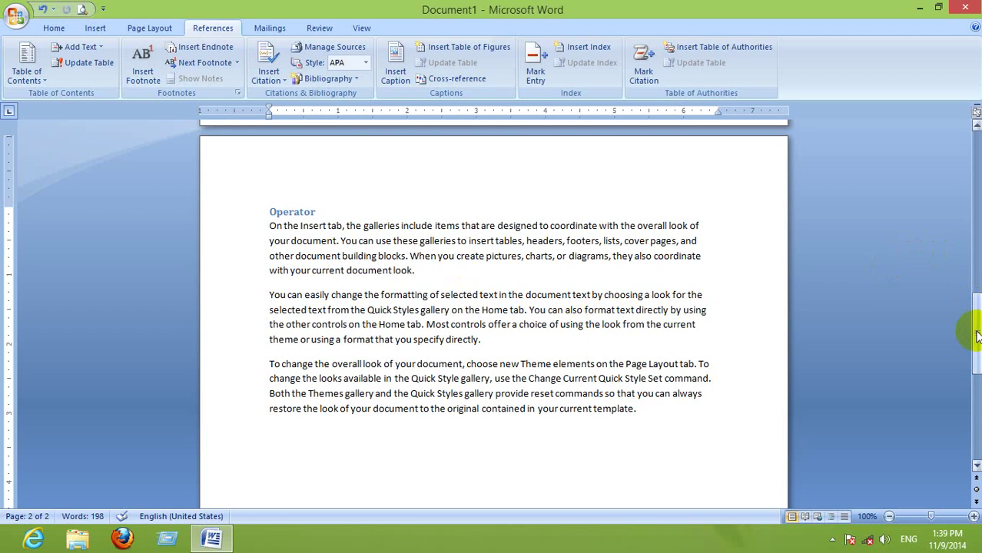
Return to the table of contents on the first page and follow its Operator entry again.
left_click_drag(977, 329, 978, 175)
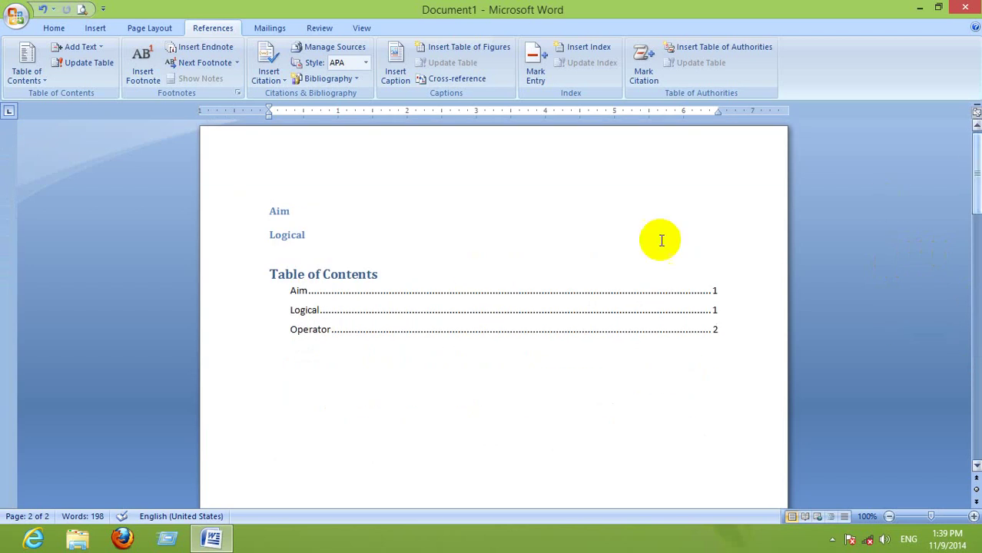
left_click(577, 304)
left_click(501, 457)
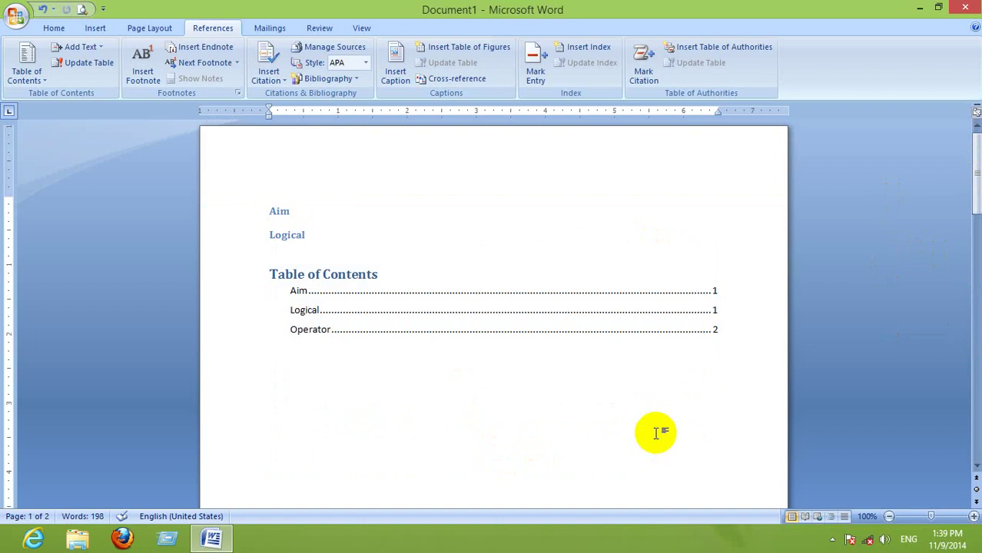
left_click(307, 315)
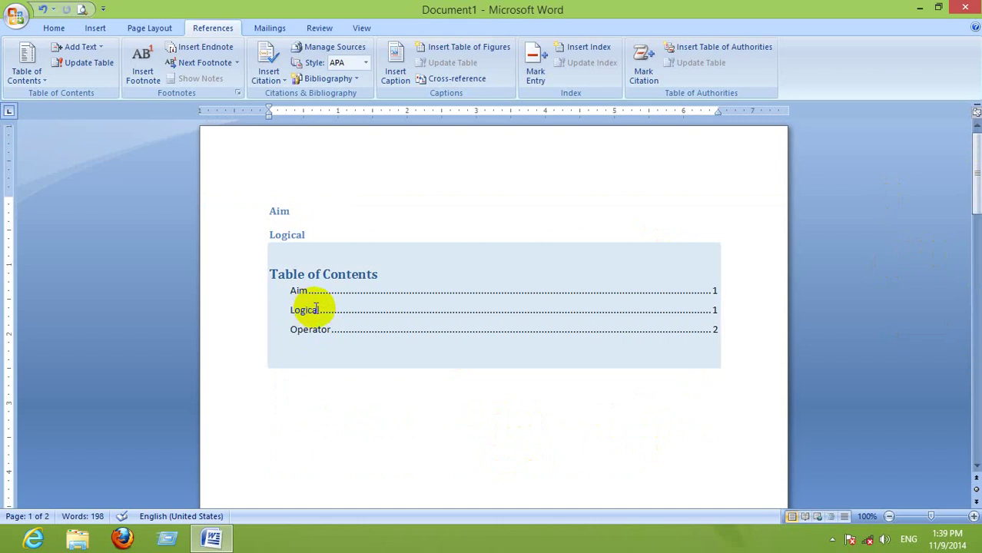
left_click(415, 329, "ctrl")
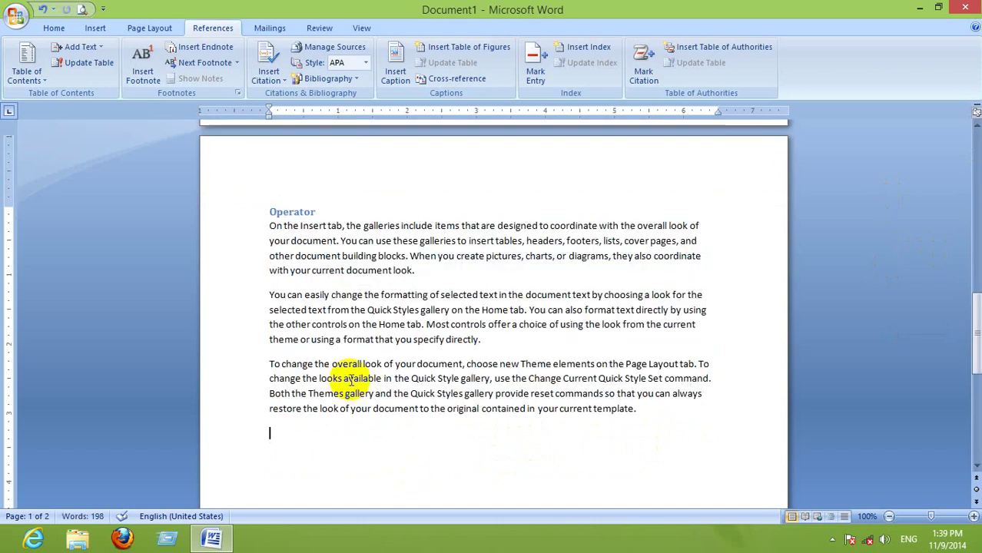
left_click(977, 163)
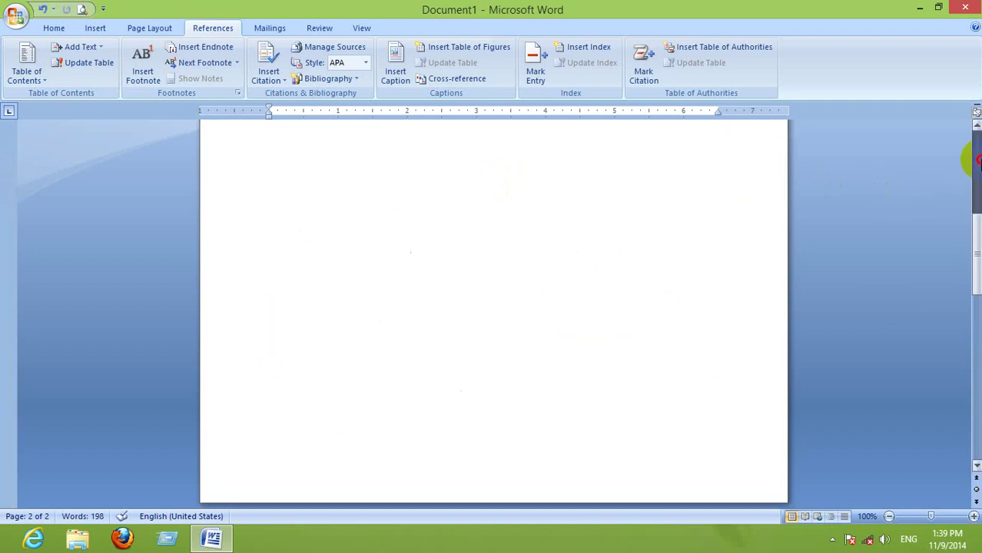
left_click(602, 225)
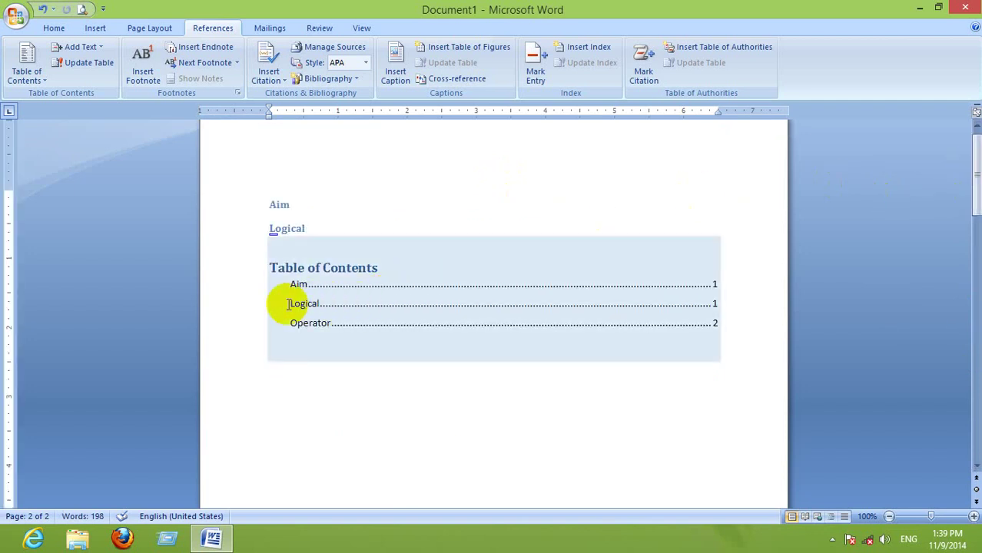
left_click(595, 193)
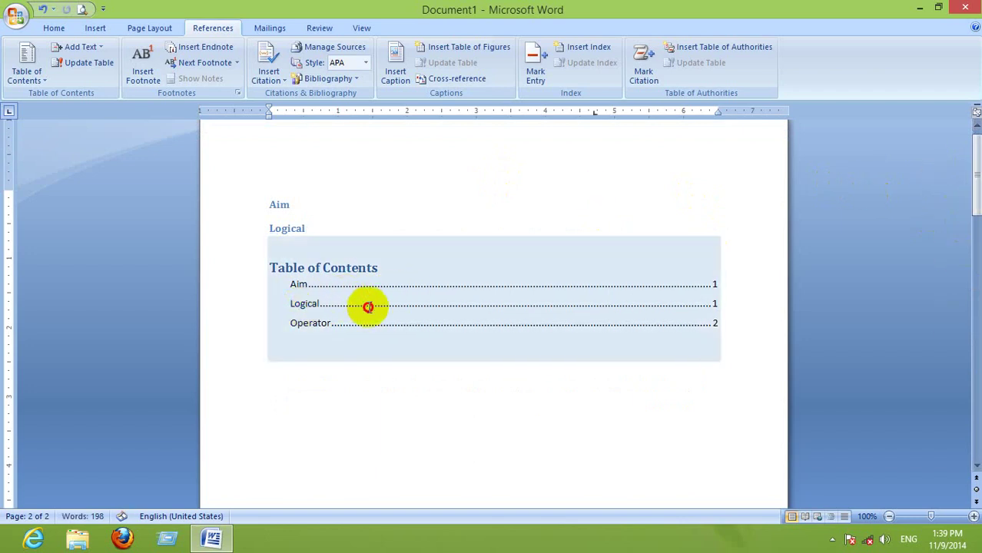
left_click(656, 309)
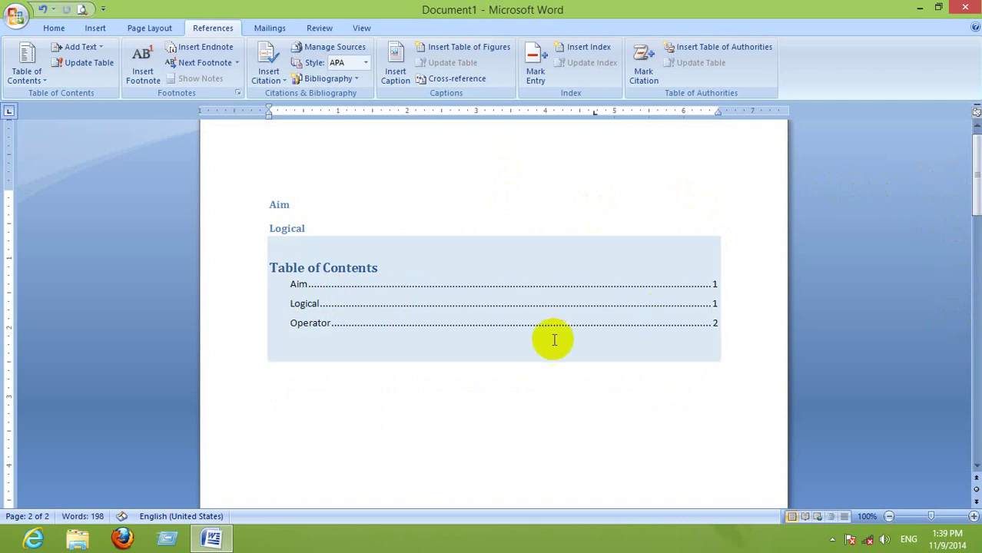
scroll(555, 339, "down", 1)
key("ctrl+z")
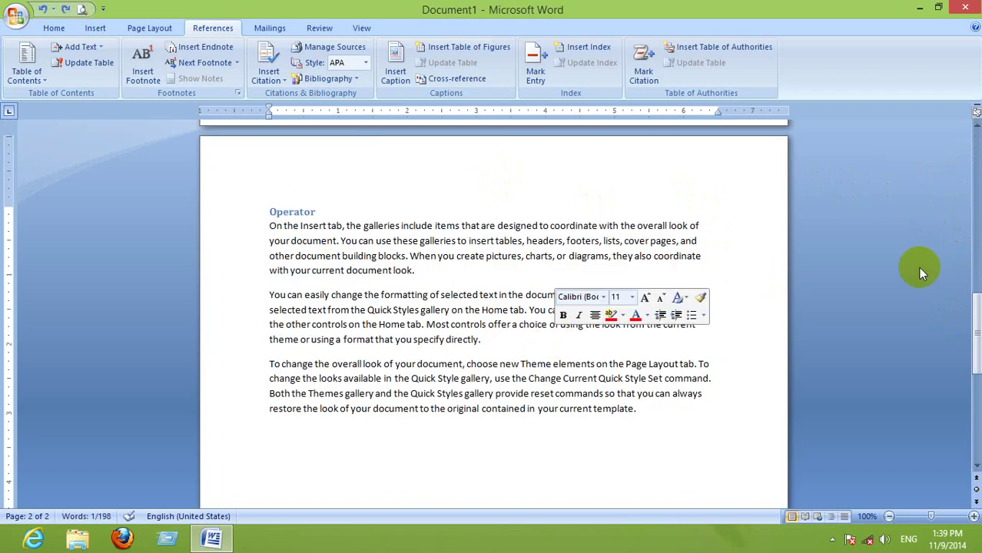
Go back to the first page and follow the Logical entry in the table of contents to its heading.
left_click(977, 317)
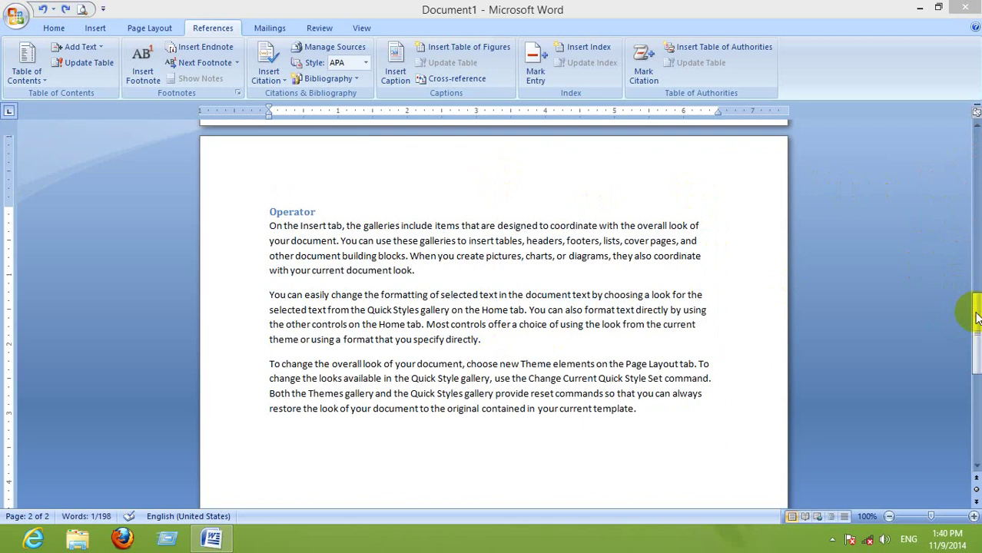
left_click_drag(972, 229, 638, 199)
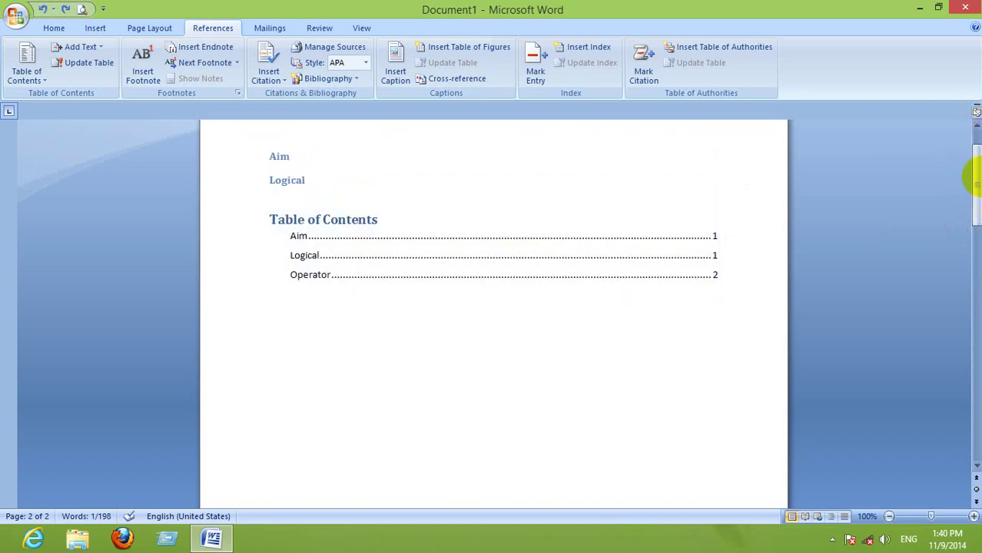
left_click_drag(975, 182, 977, 136)
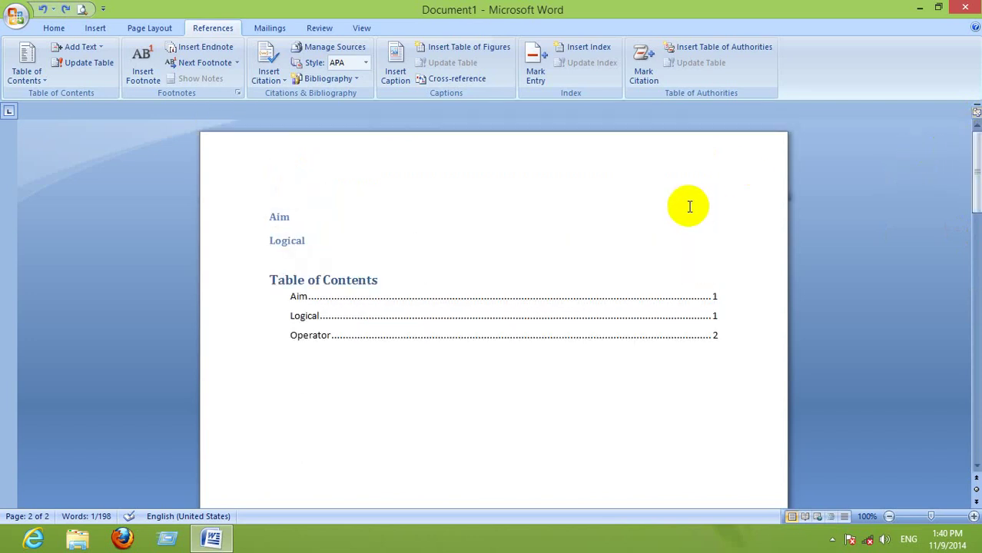
left_click(513, 273)
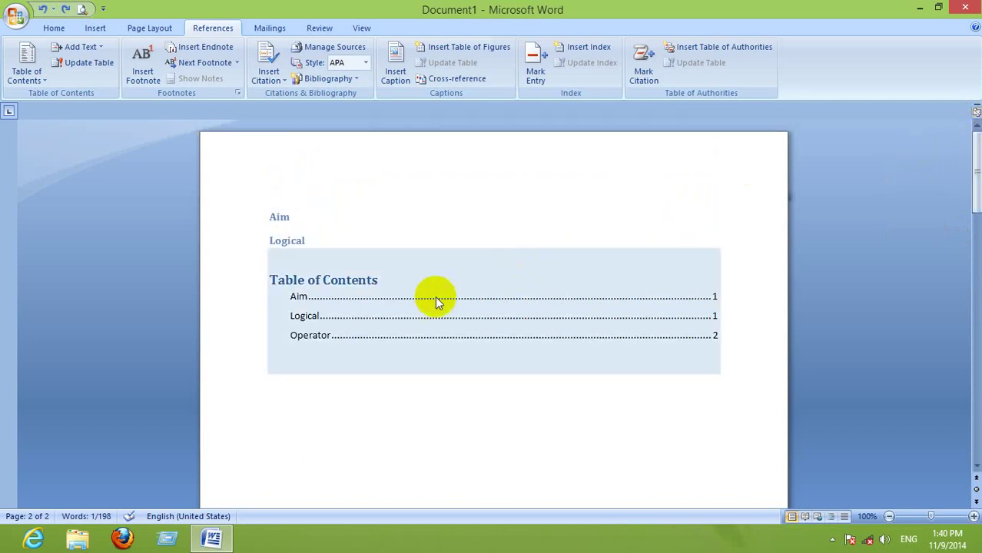
left_click(297, 324)
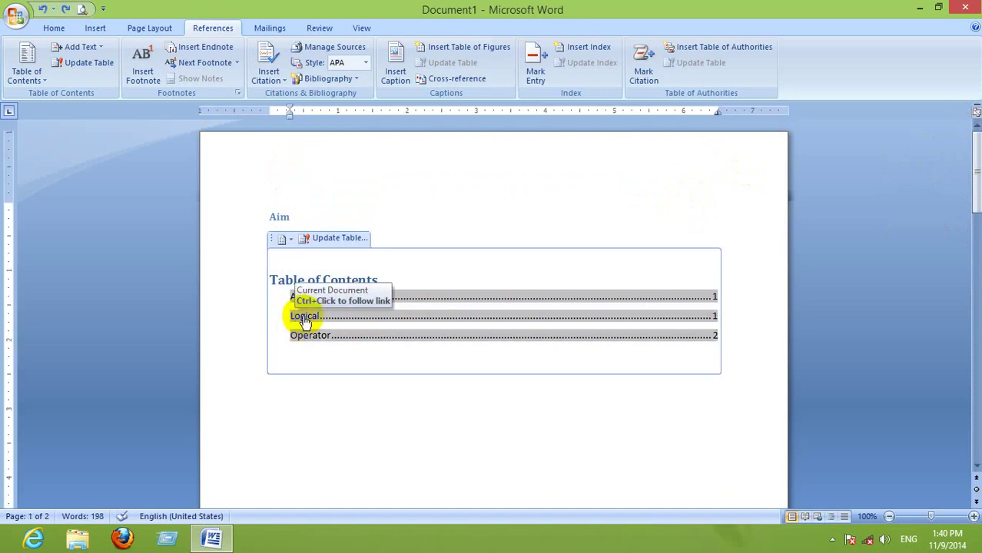
left_click(305, 321, "ctrl")
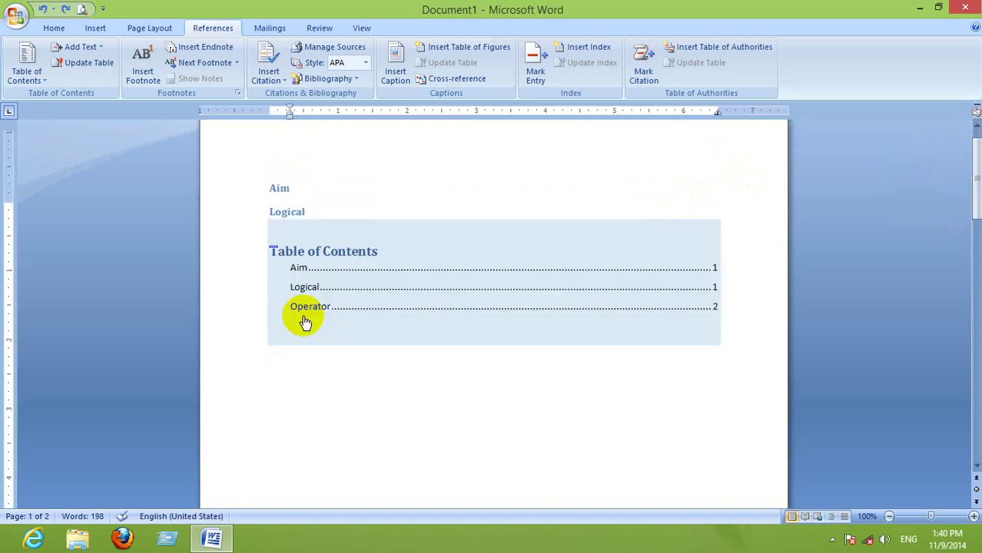
left_click(312, 290, "ctrl")
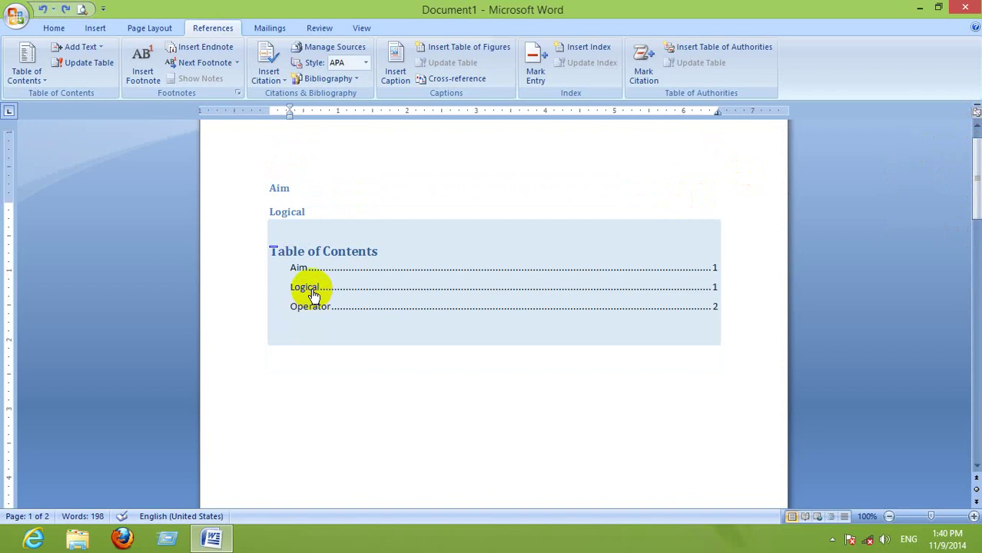
left_click(312, 290, "ctrl")
left_click(312, 290, "ctrl")
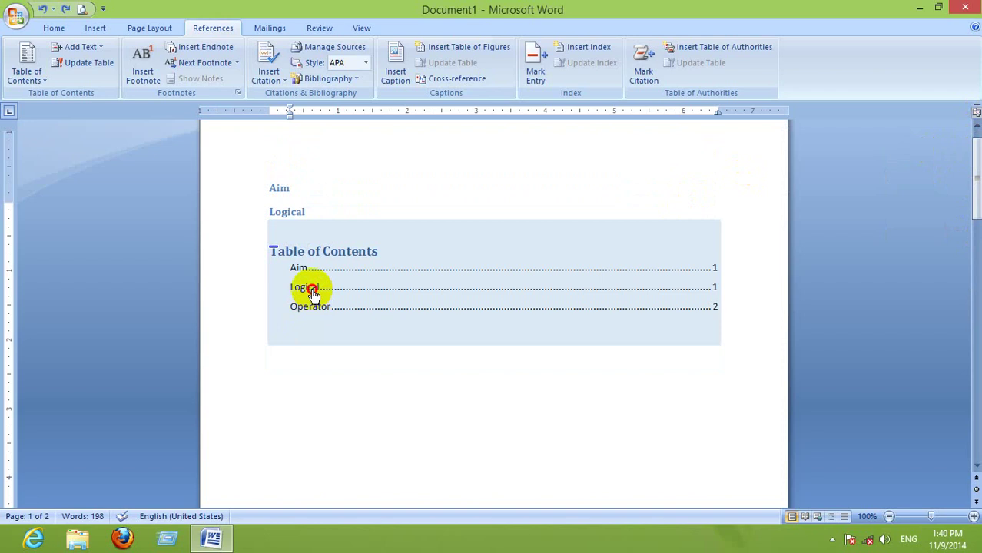
left_click(410, 271)
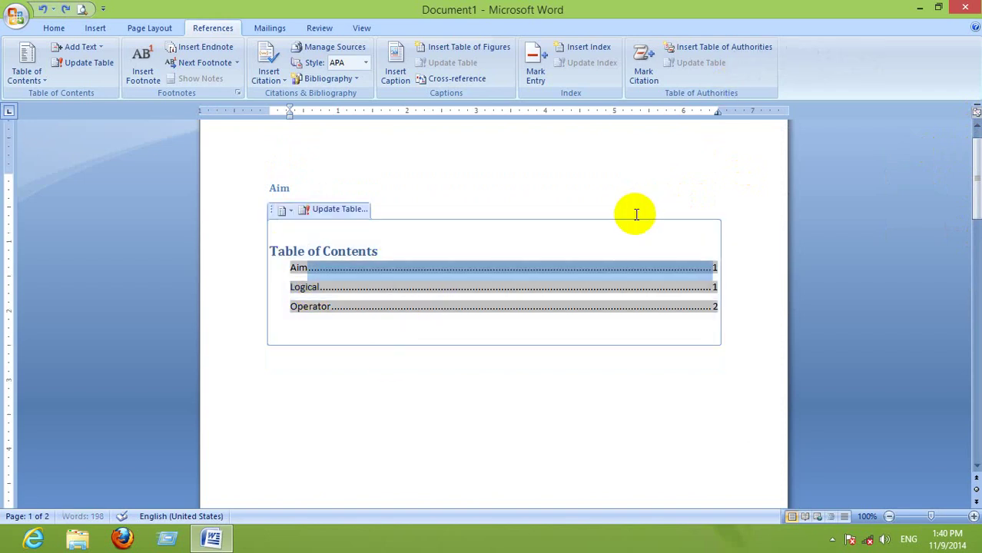
left_click(305, 288, "ctrl")
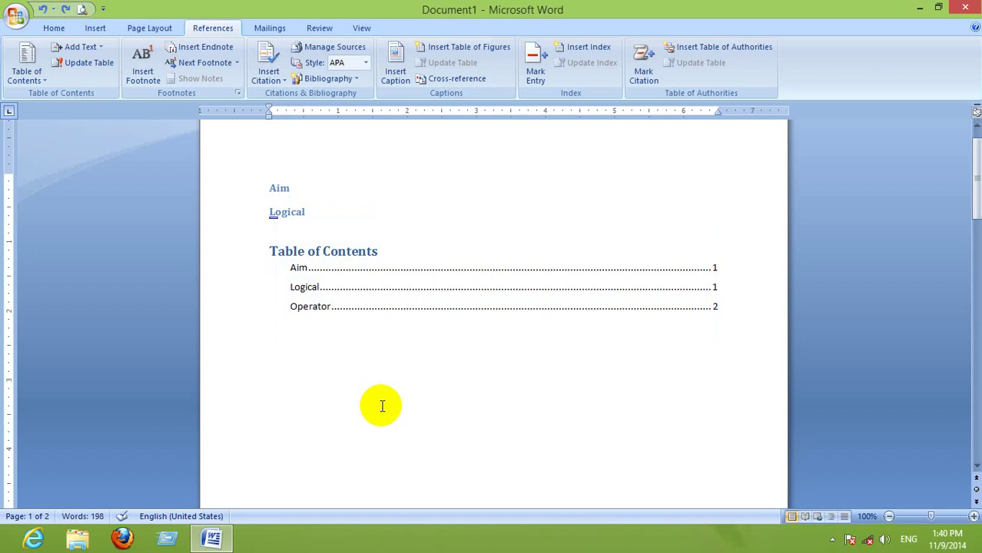
Delete the entire document content and enter the text Msword on the empty page.
key("ctrl+a")
key("Delete")
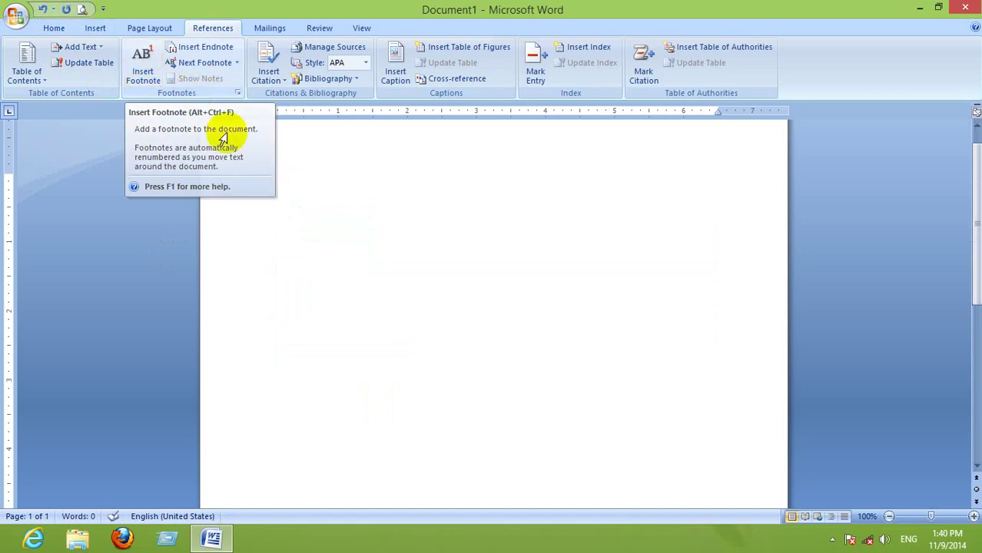
left_click(256, 176)
left_click(301, 191)
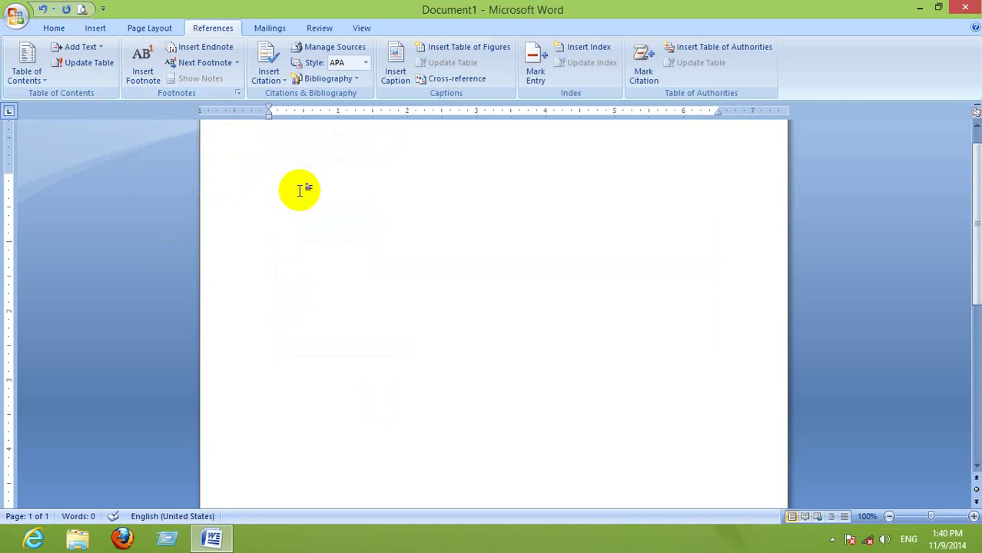
type("msword")
Insert a footnote after the letters Ms in Msword with the note text Microsoft word 2007.
key("Left")
key("Left")
key("Left")
key("Left")
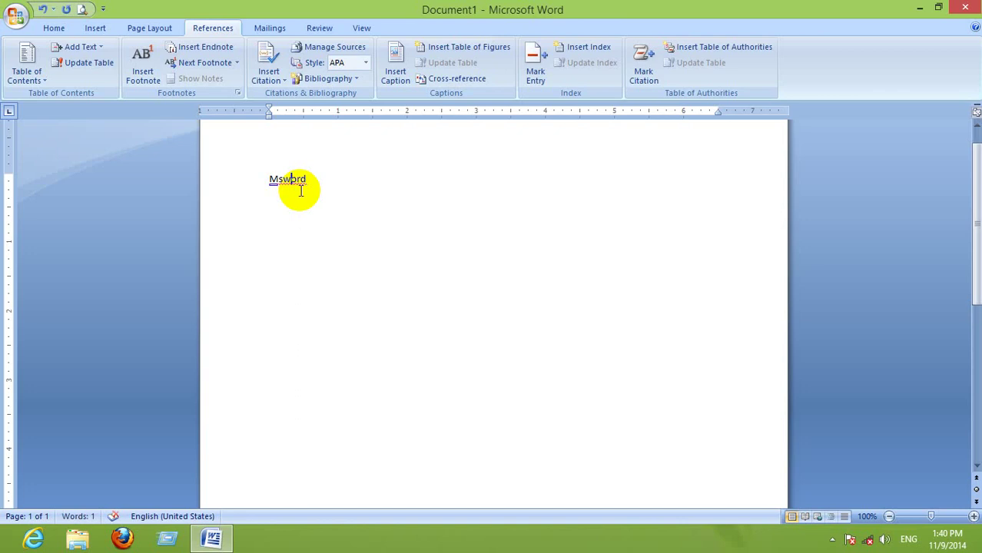
left_click(151, 64)
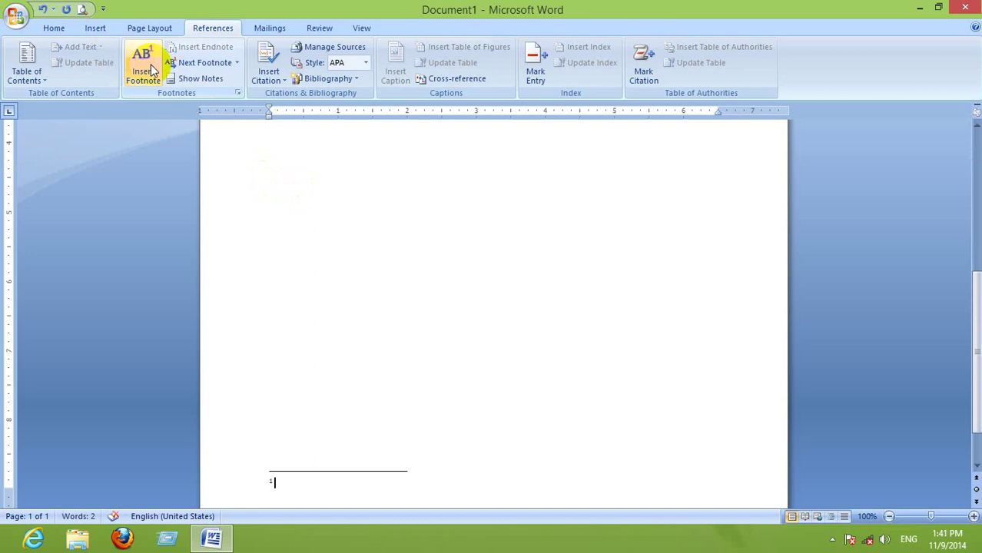
type("microsoft word")
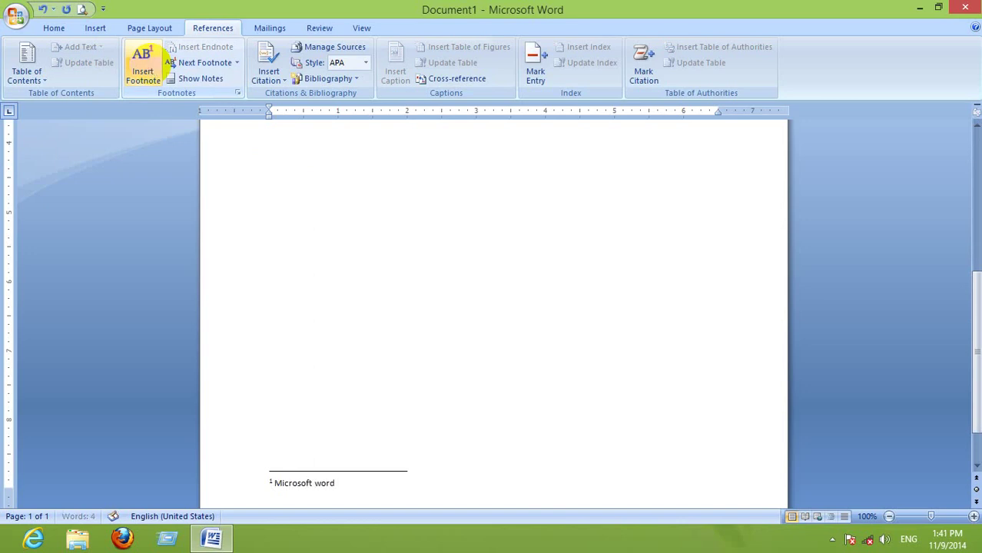
type(" 2007")
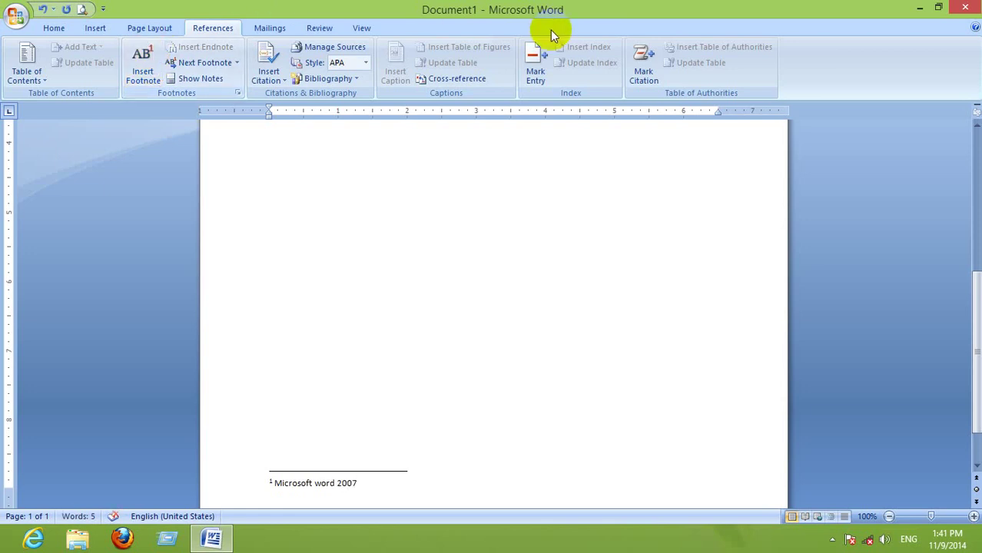
Go back to the body text and preview the first footnote at its reference mark.
left_click(360, 28)
key("Up")
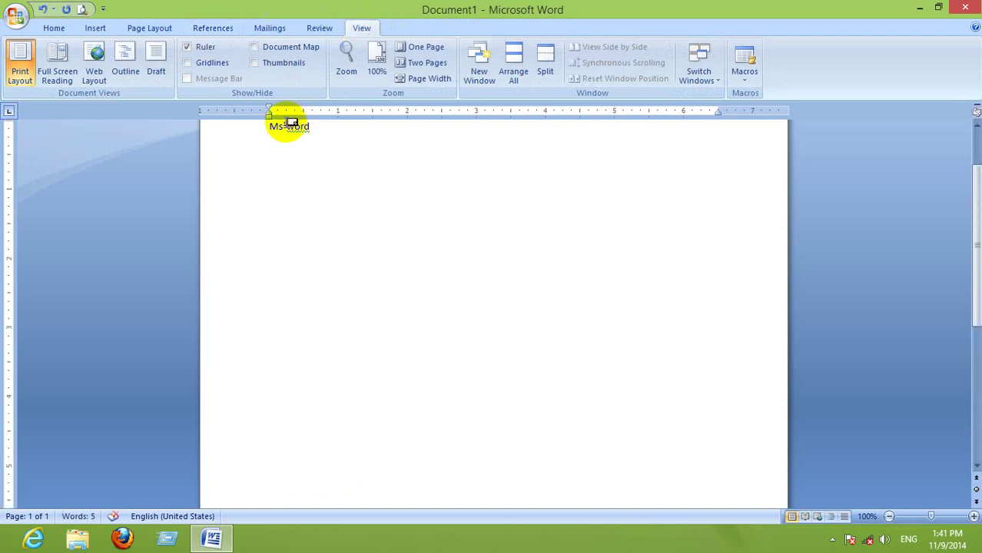
mouse_move(291, 125)
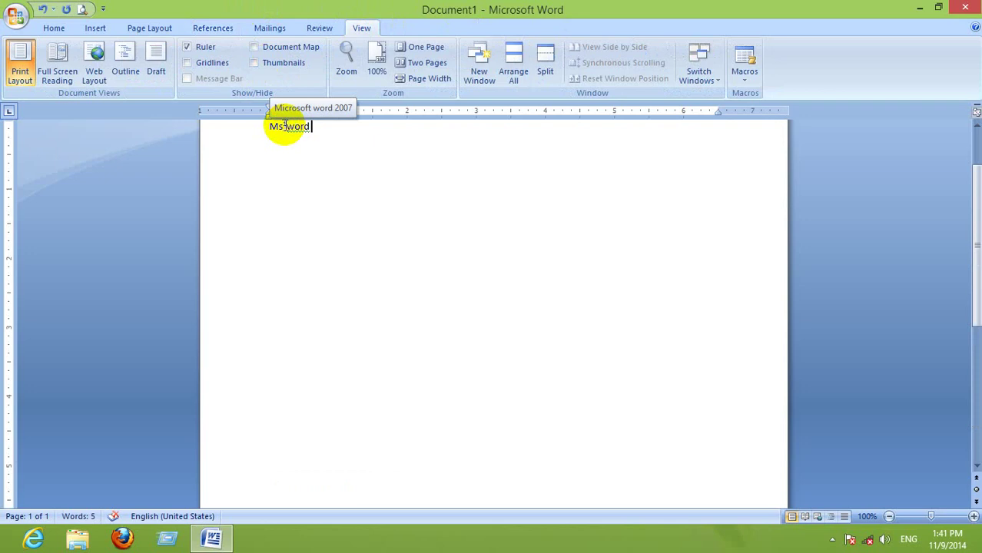
Add the word dos after Msword and insert a second footnote after its letter d.
type("dos")
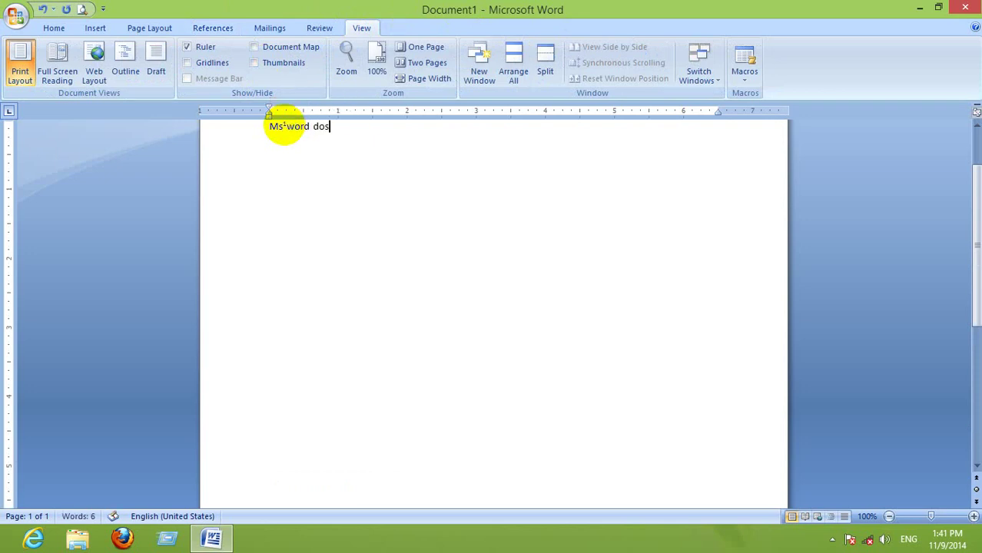
key("Left")
key("Left")
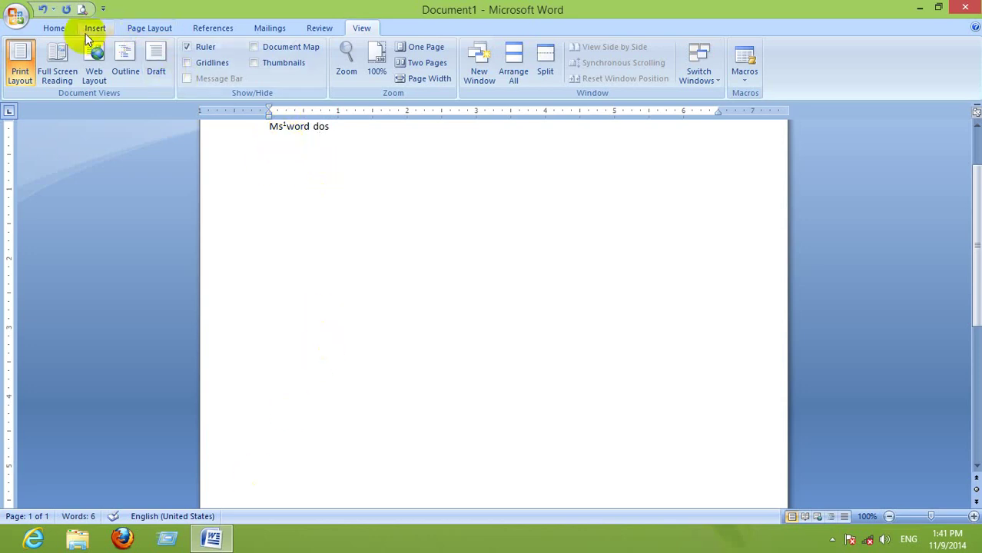
left_click(232, 28)
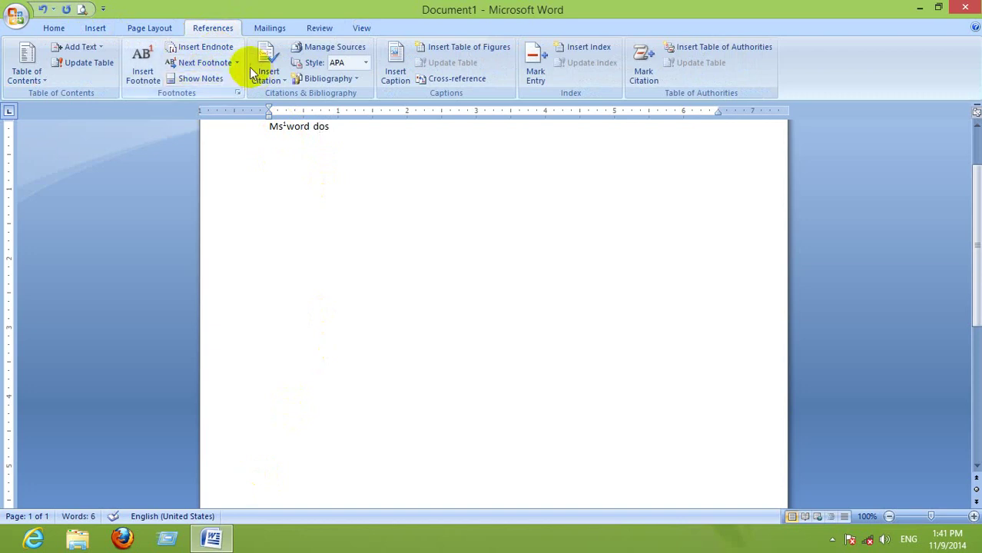
left_click(142, 66)
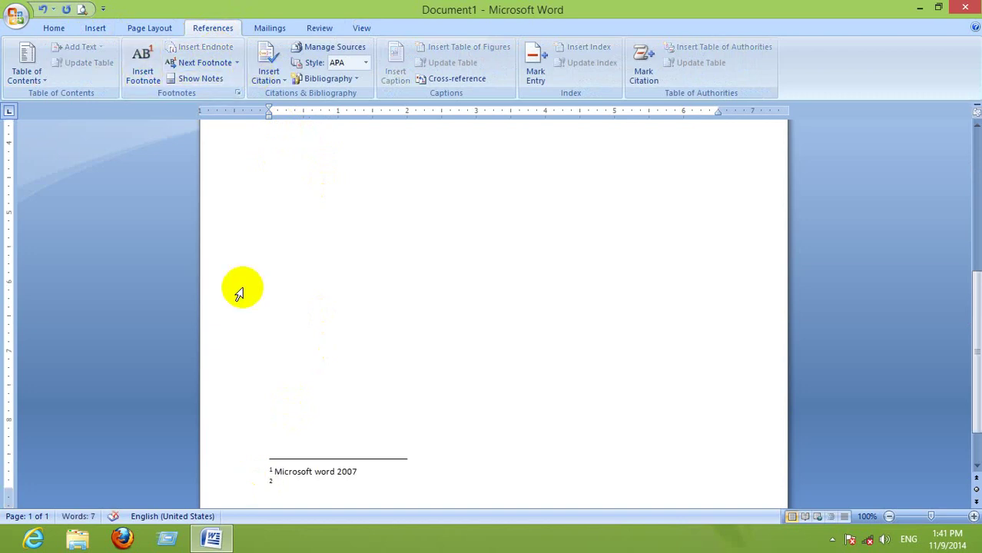
Enter Disk operating system as the second footnote's text and preview it at its reference mark in the body.
type("Disk operating")
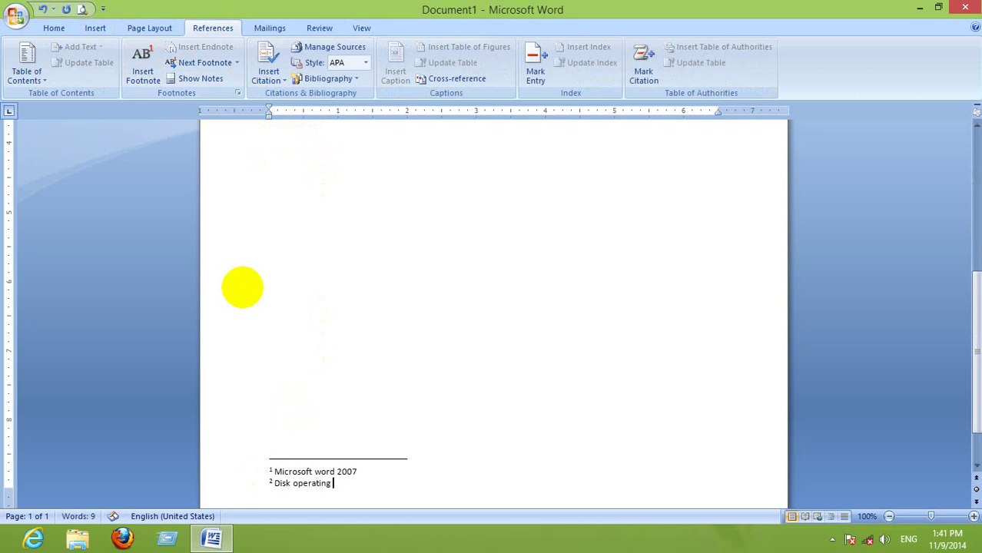
type(" syste")
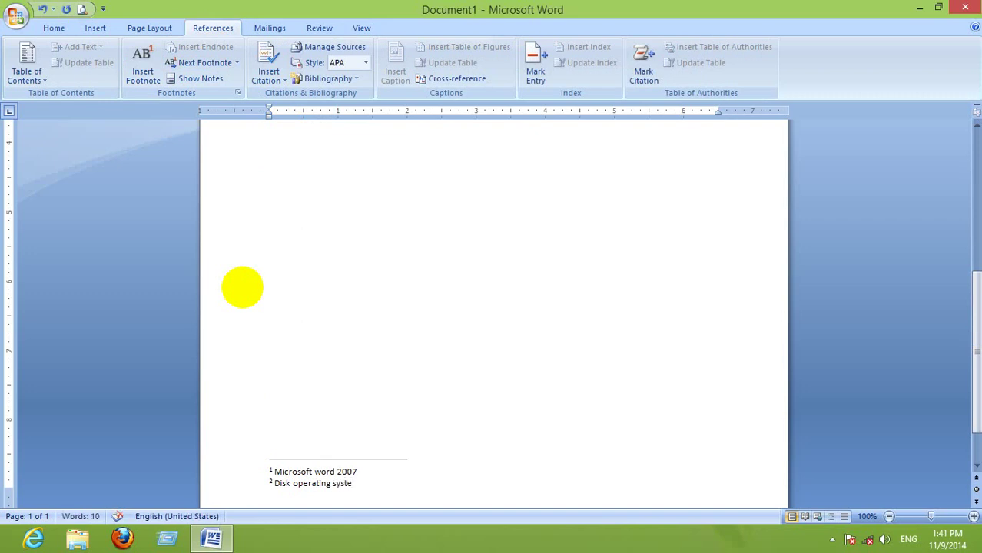
type("m")
left_click(239, 294)
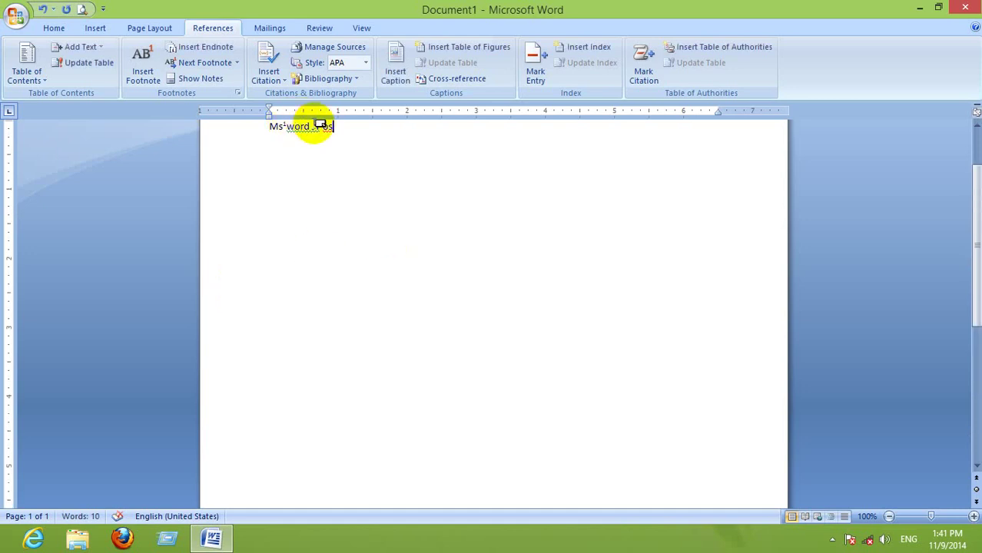
mouse_move(321, 125)
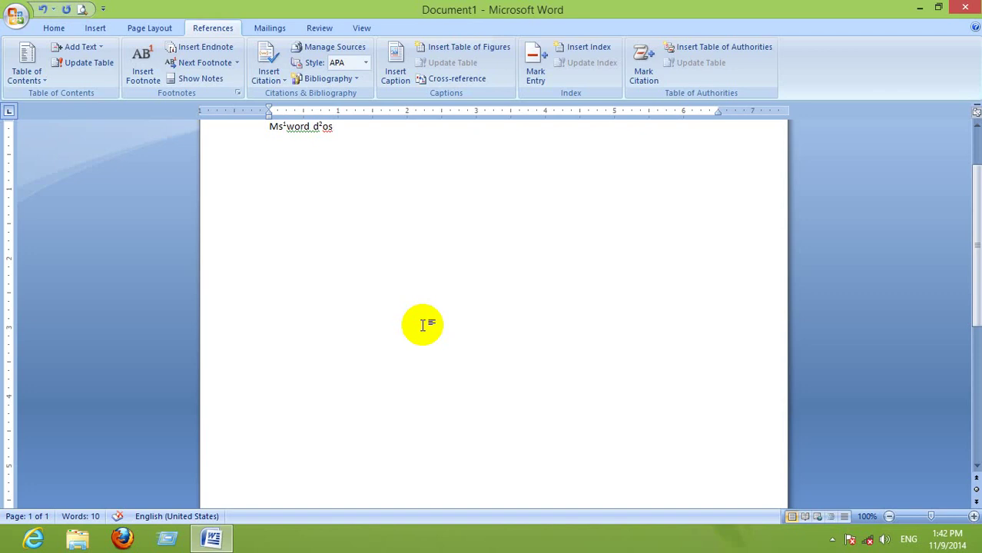
Try an endnote after the word dos, and remove its note and reference mark again.
left_click(205, 63)
left_click(207, 47)
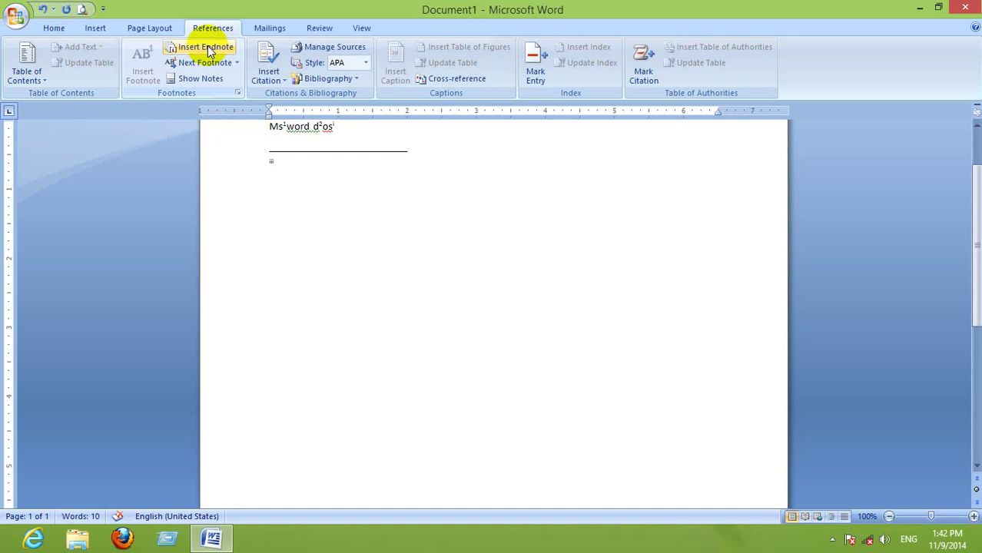
key("ctrl+a")
key("Delete")
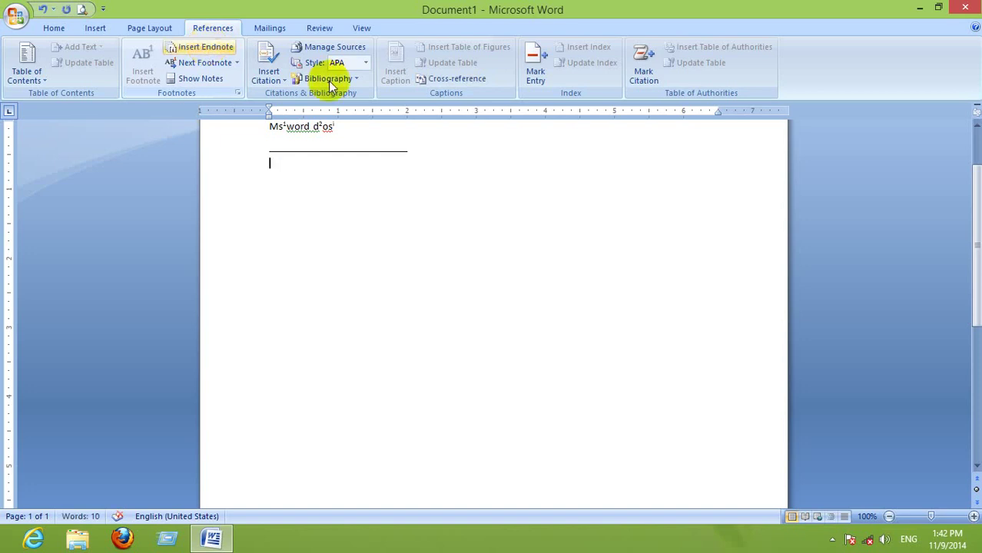
left_click(336, 126)
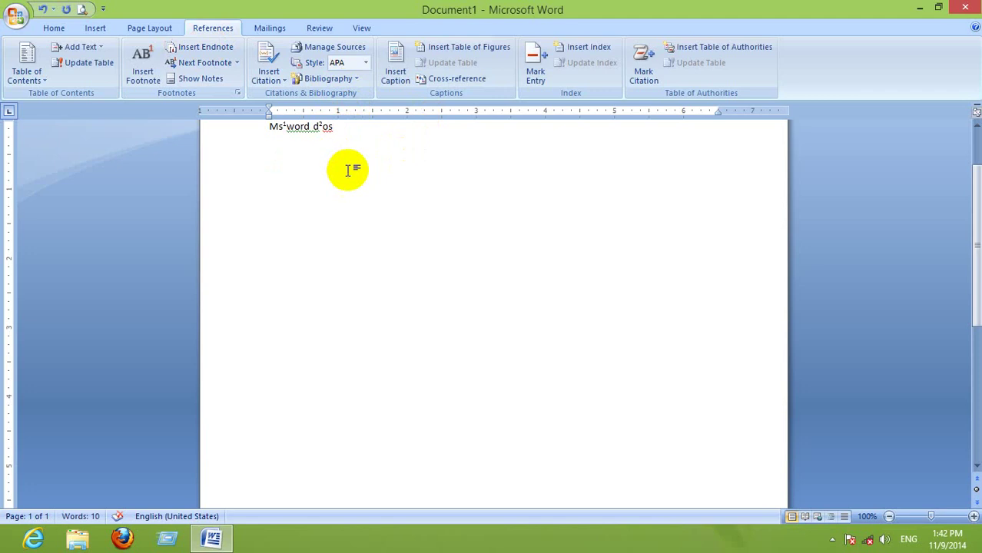
Delete all the text together with its footnotes from the document.
key("ctrl+a")
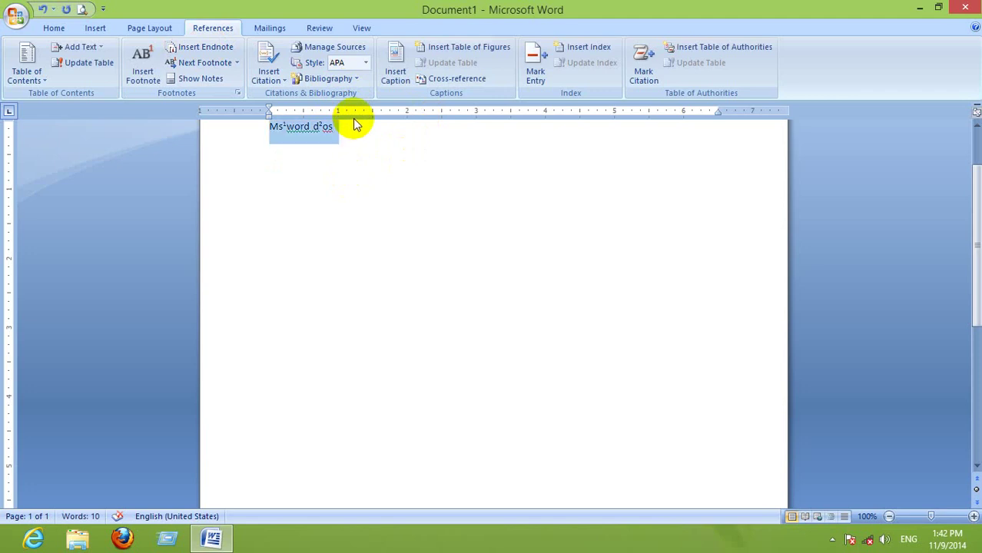
key("Delete")
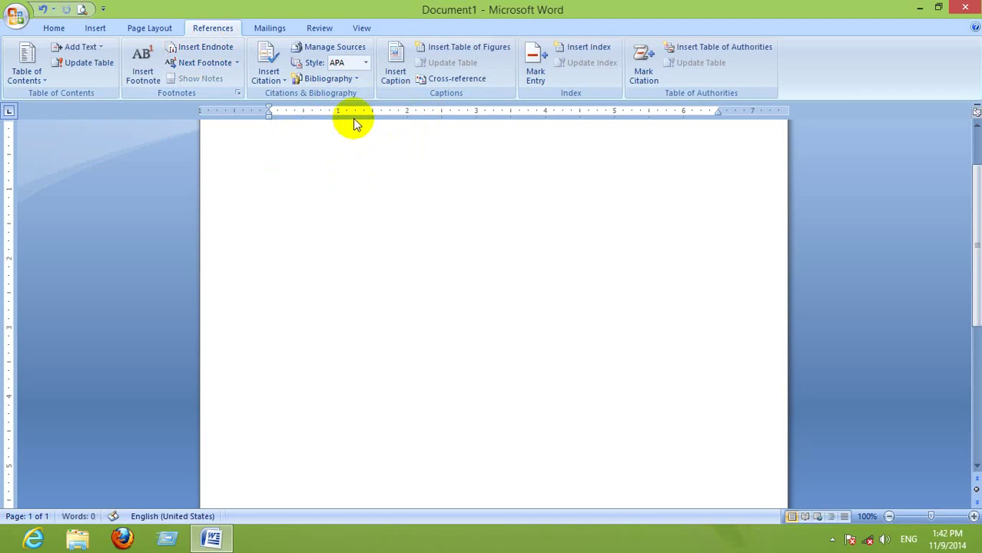
Start a new citation source of type Book with the language English (United States).
left_click(284, 77)
left_click(292, 98)
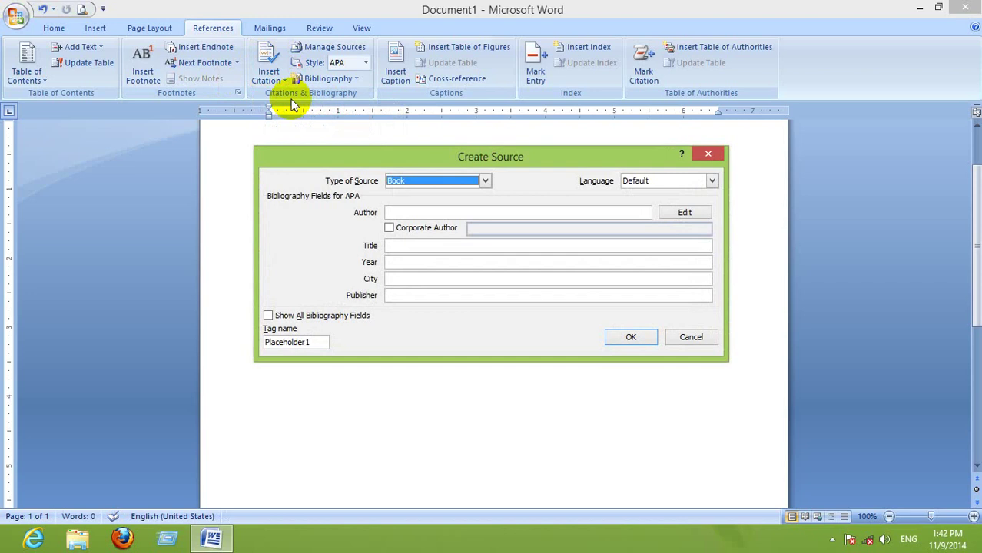
key("Tab")
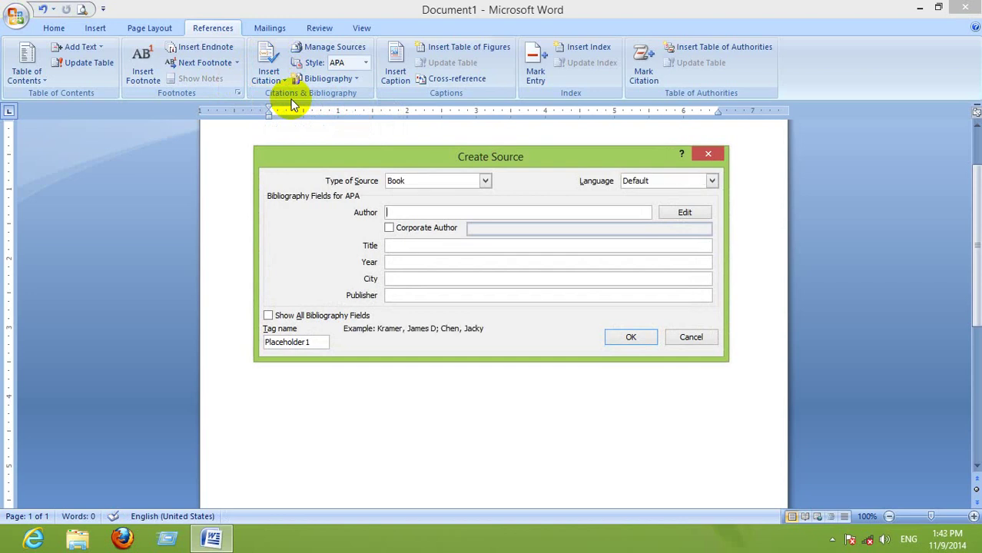
left_click(689, 185)
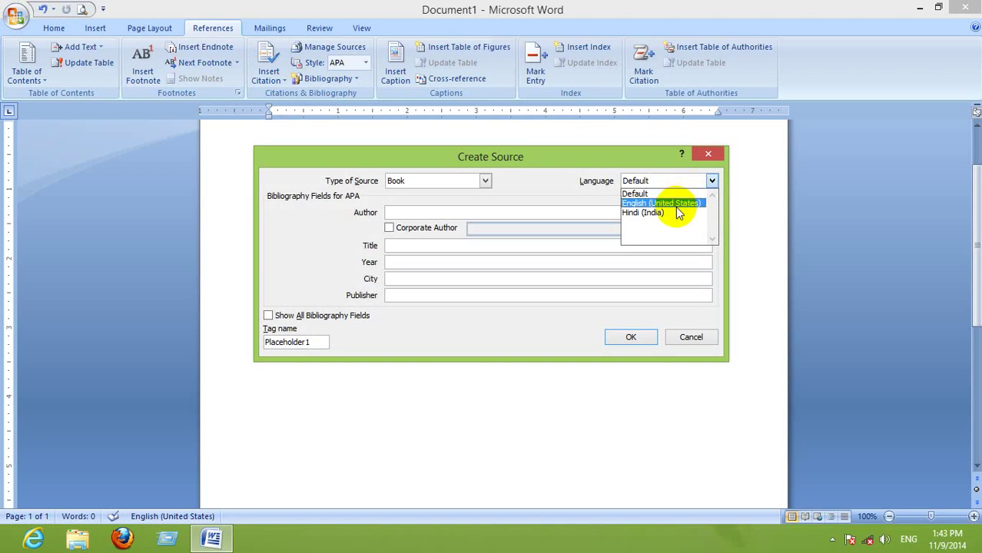
left_click(670, 204)
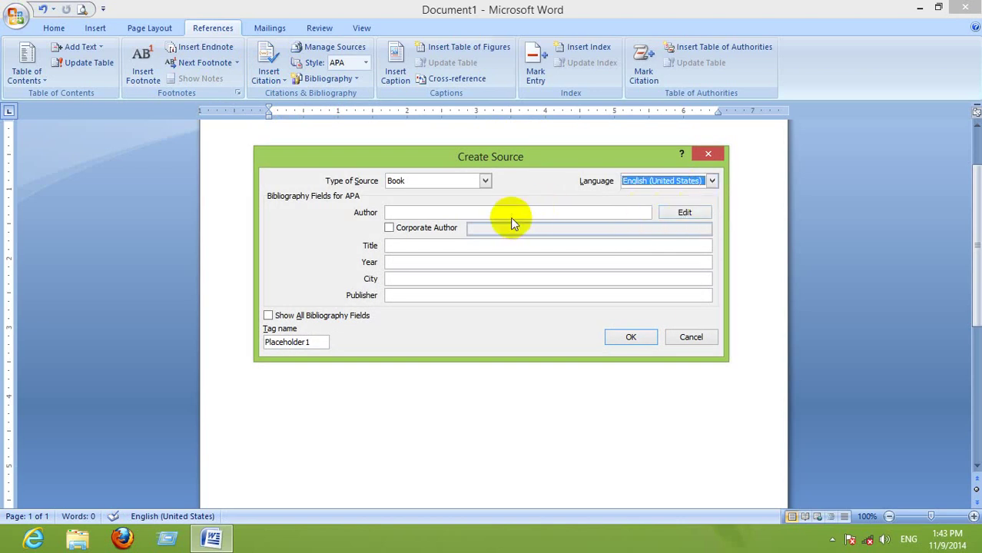
Enter the author's name, the title JOHN and the year 2007 for the book source.
left_click(481, 215)
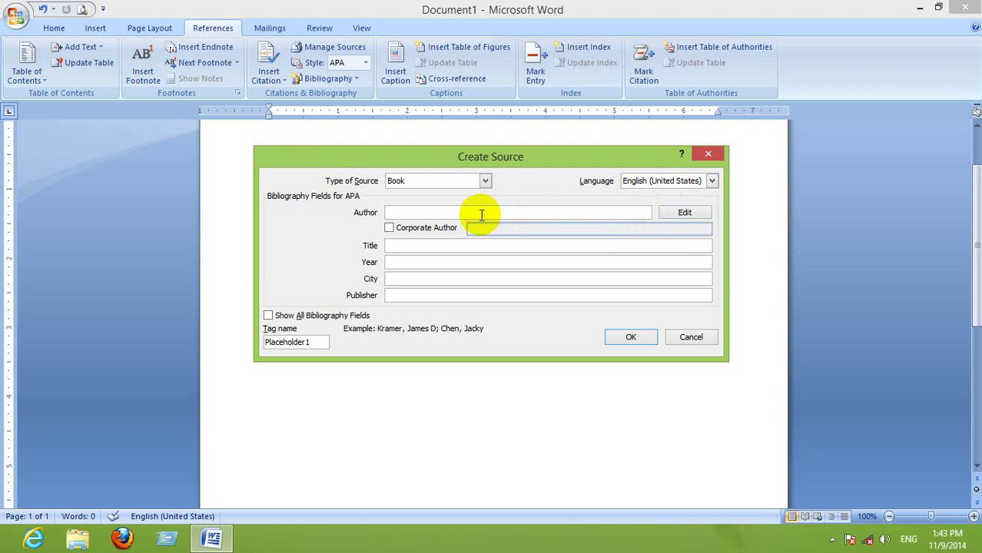
type("DEV")
left_click(458, 246)
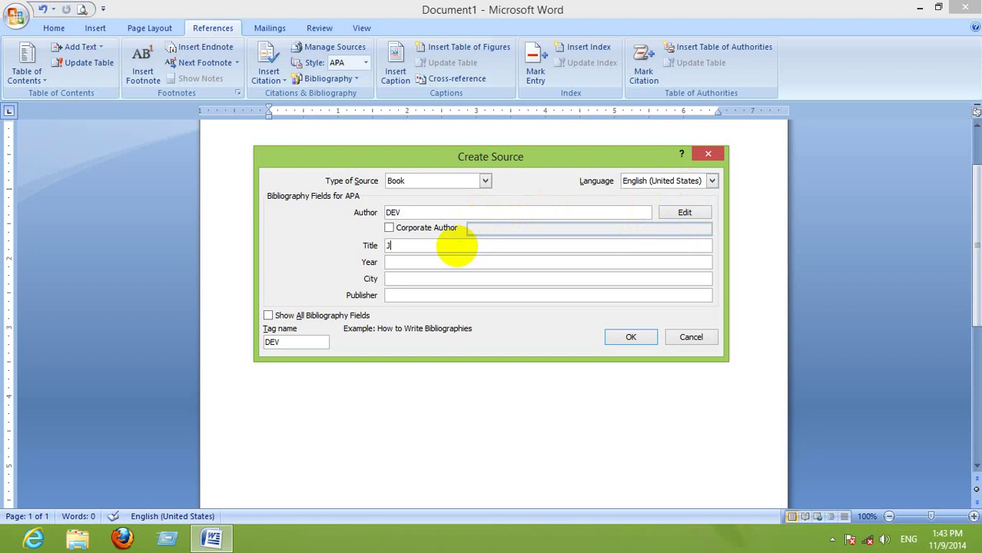
type("JOHN")
key("Tab")
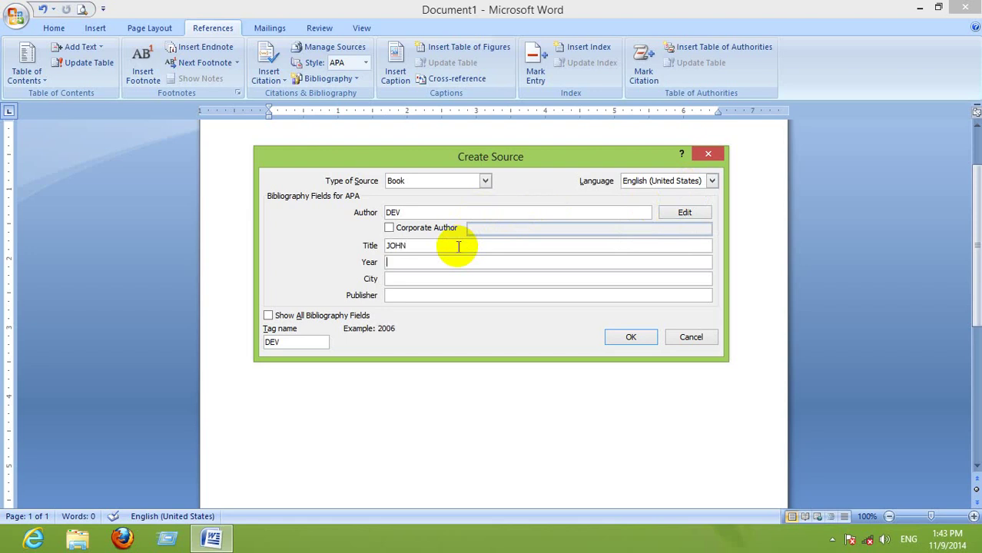
type("2007")
Set the source's city to kanpur and its publisher to Shukla of Shukla, and insert the citation.
left_click(435, 277)
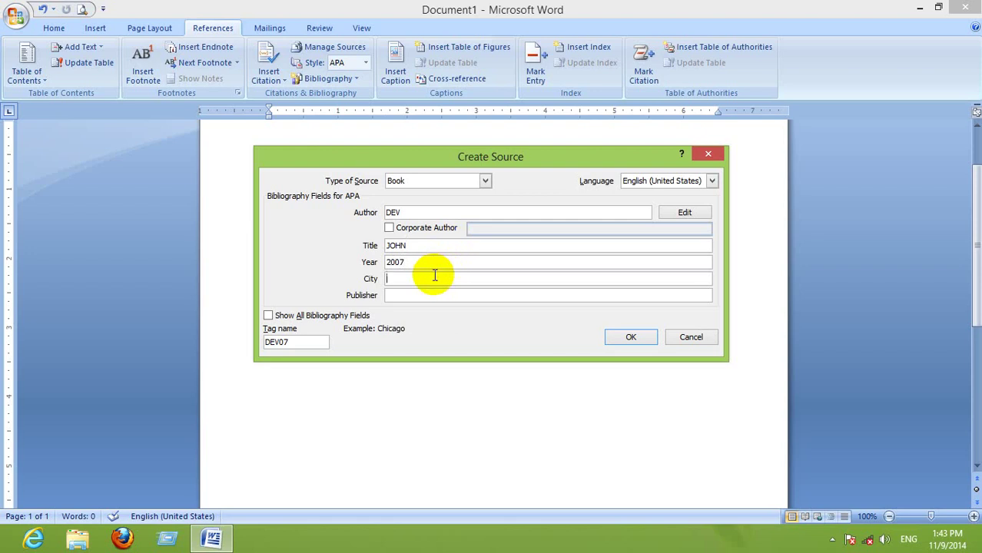
type("kanpur")
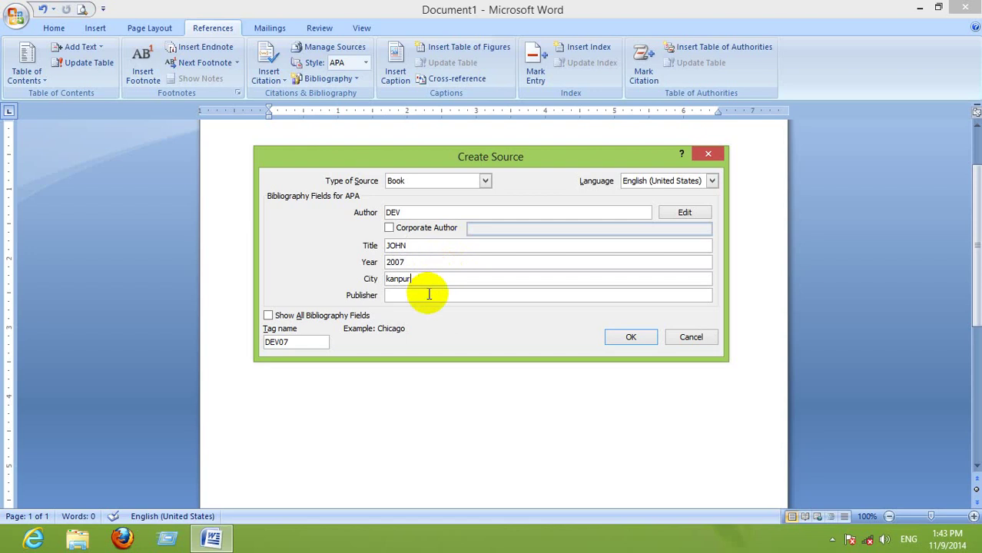
left_click(429, 295)
type("Shukla ")
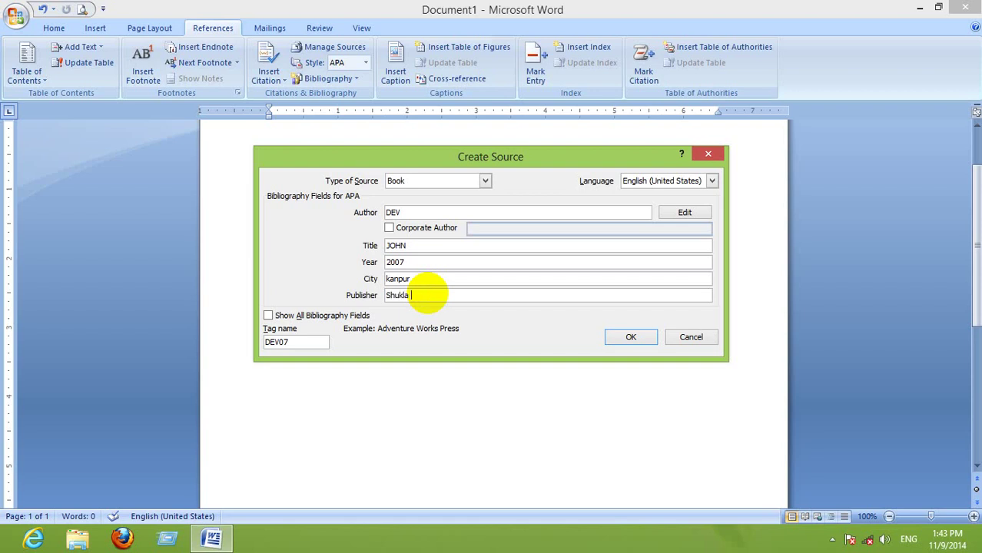
type("of Shukla")
left_click(631, 338)
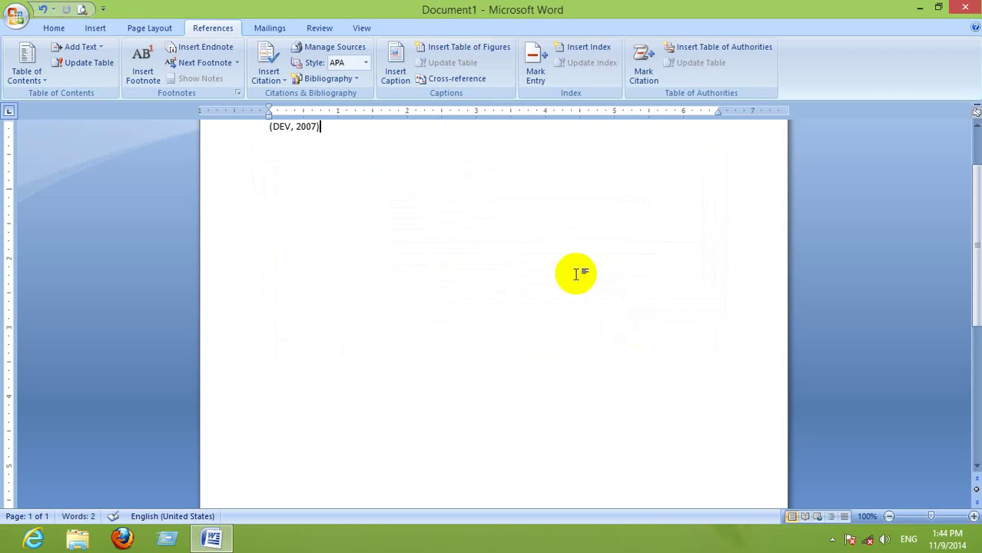
Insert a Works Cited bibliography below the citation, and delete everything from the document.
left_click(345, 79)
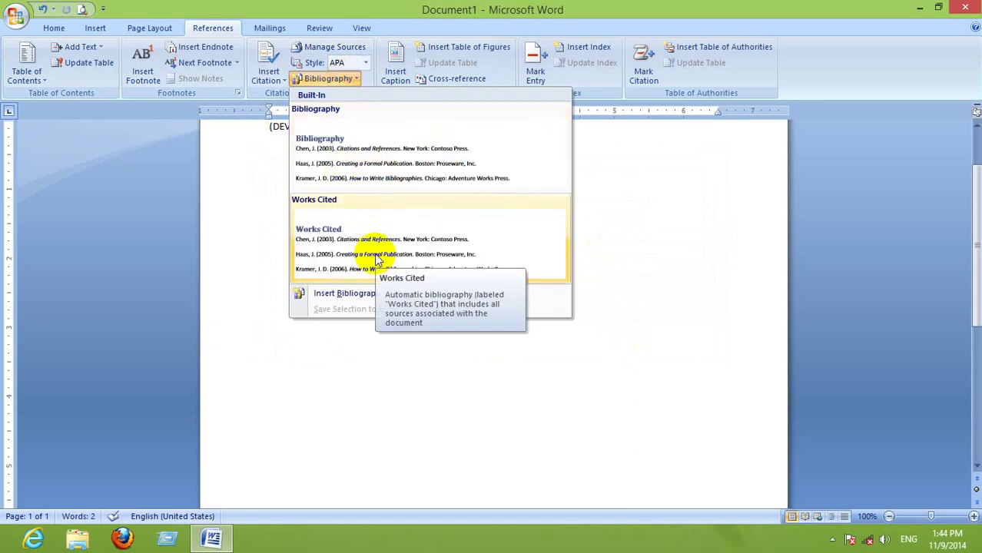
left_click(377, 260)
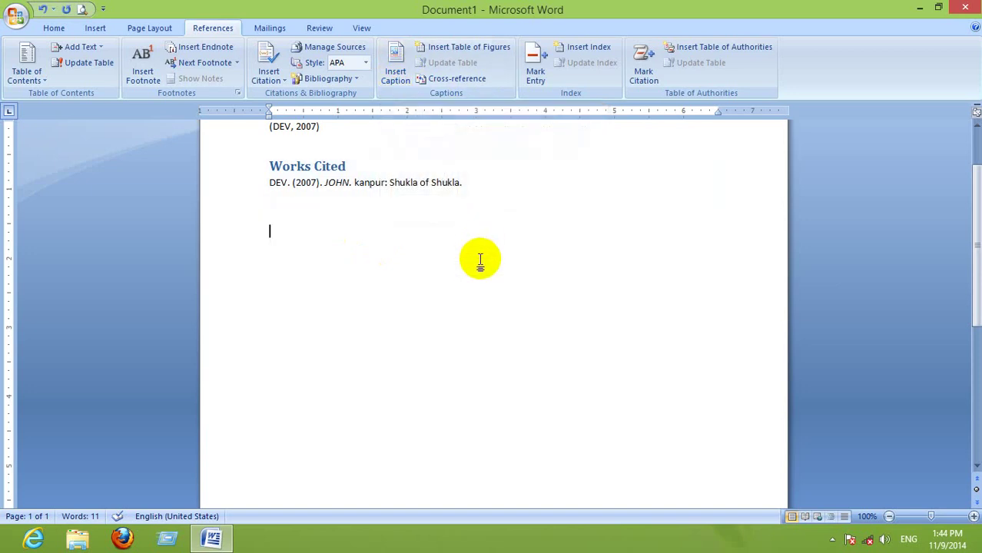
key("ctrl+a")
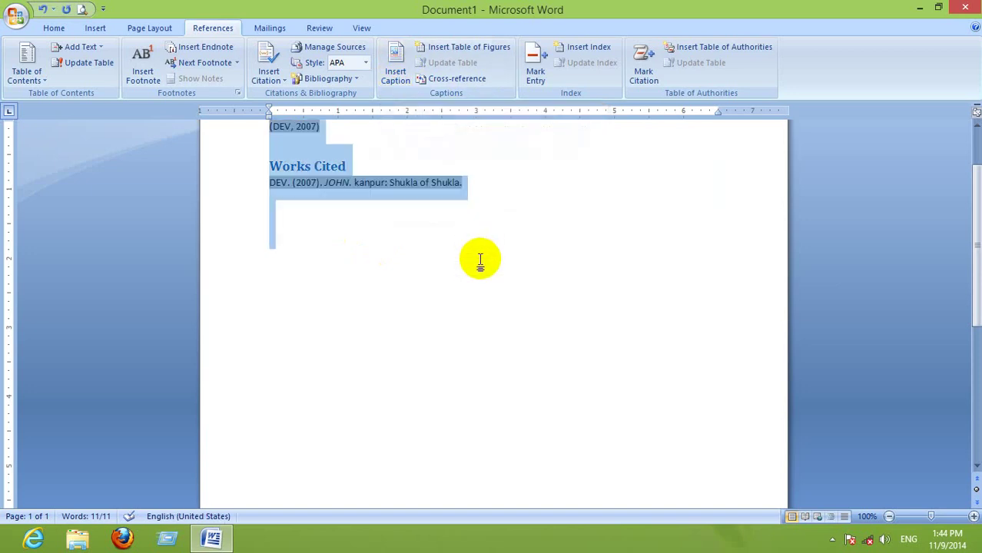
key("Delete")
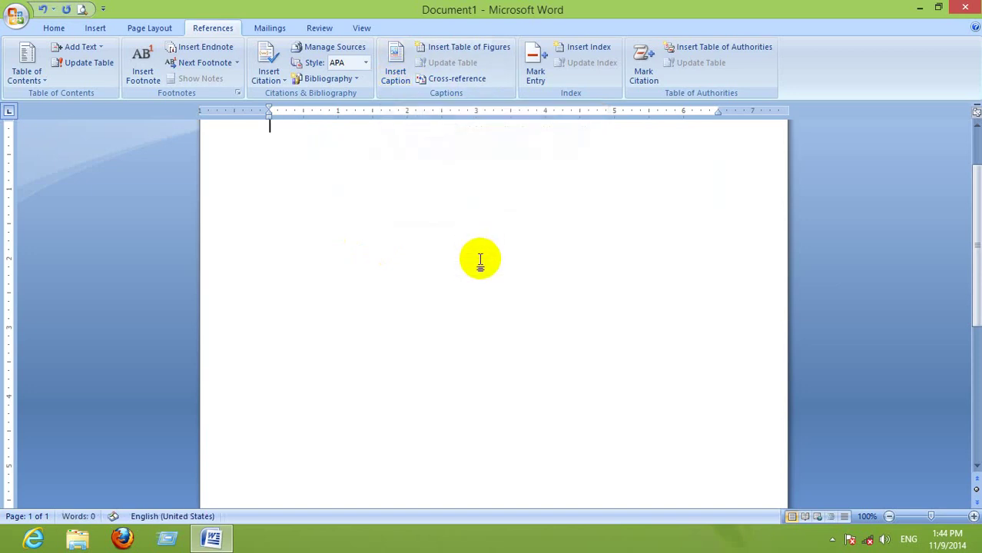
left_click(833, 539)
left_click(494, 310)
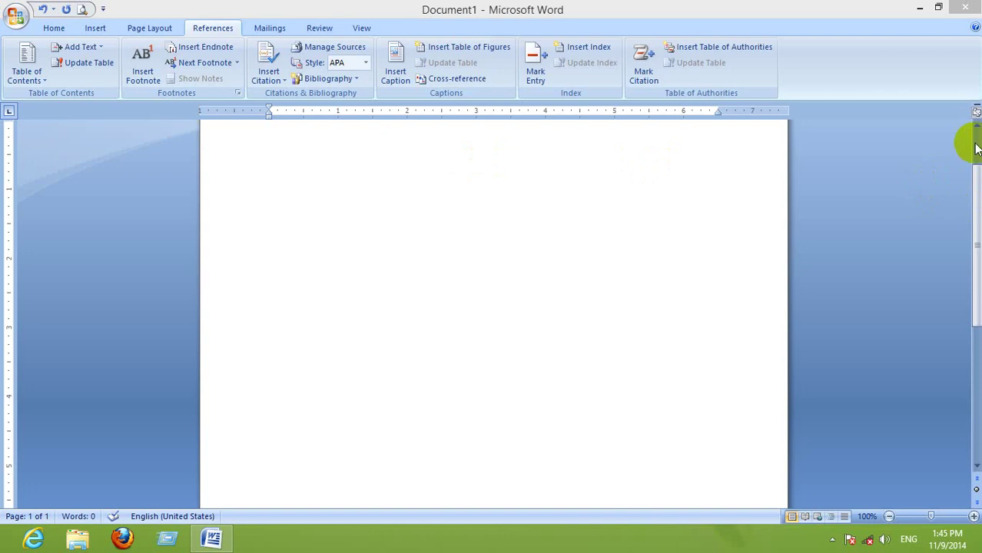
Start inserting a picture on the blank page and look through the Pictures library.
scroll(975, 136, "up", 1)
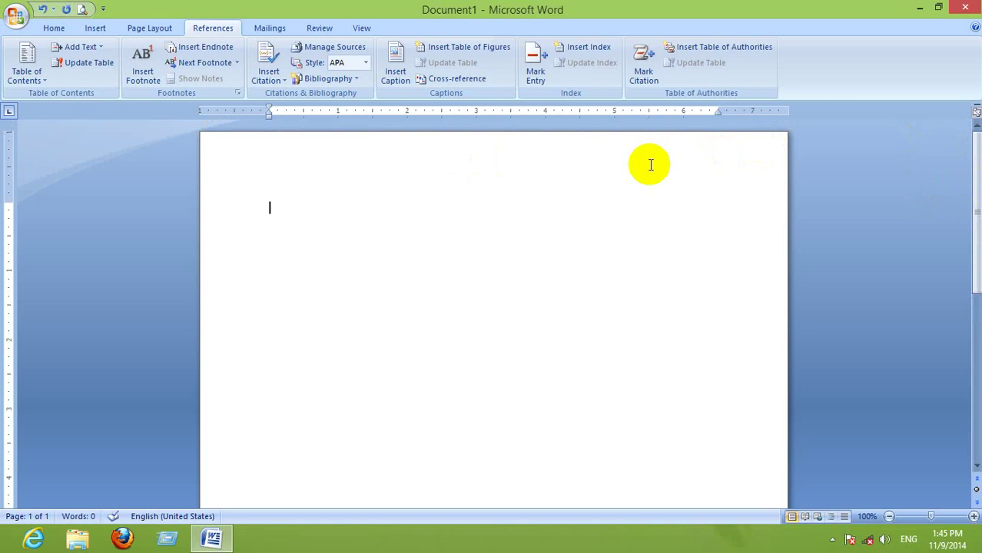
left_click(95, 34)
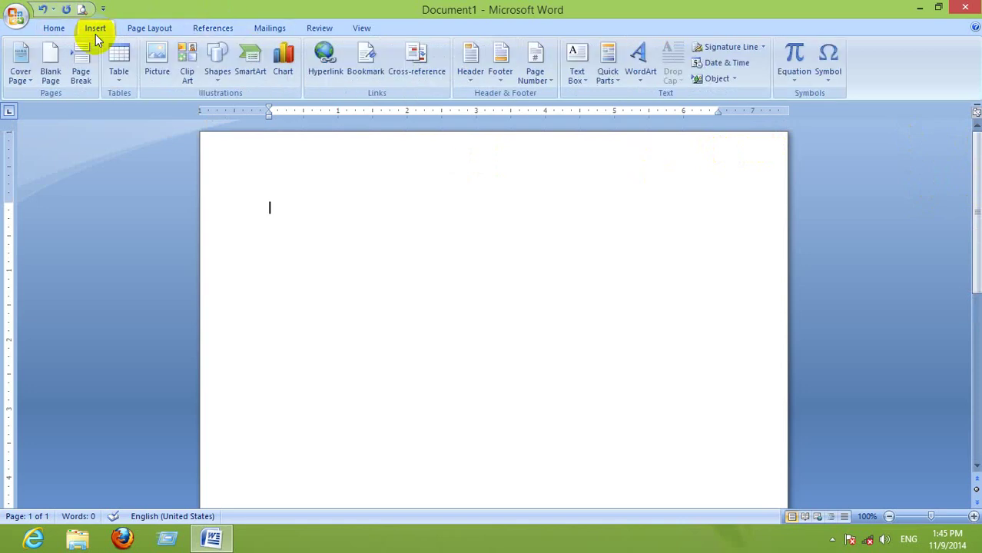
left_click(153, 72)
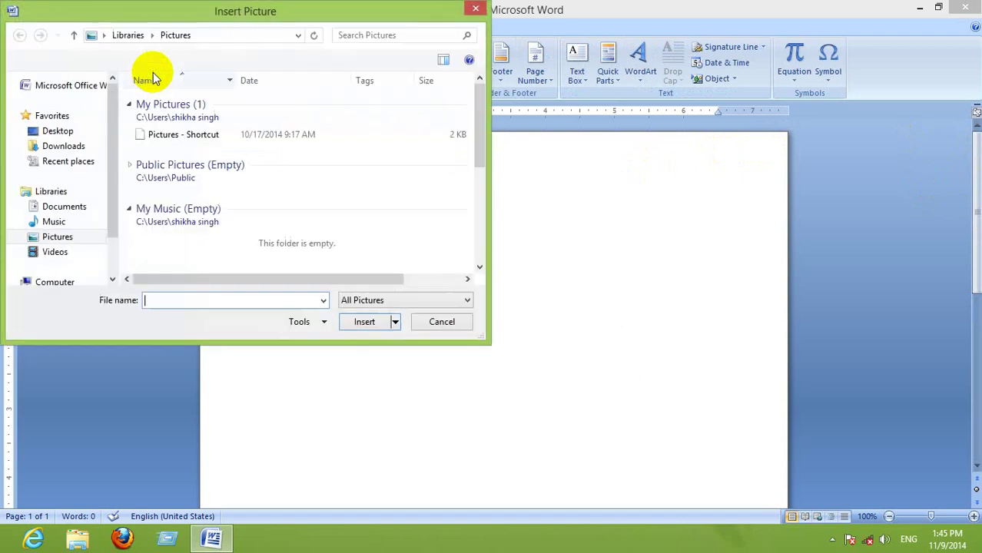
left_click(64, 240)
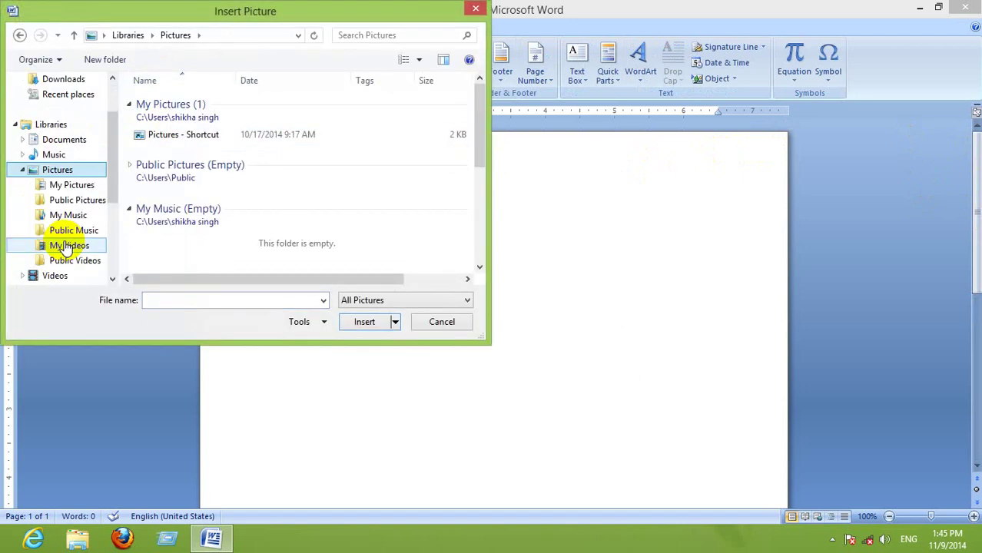
left_click(473, 245)
left_click(479, 242)
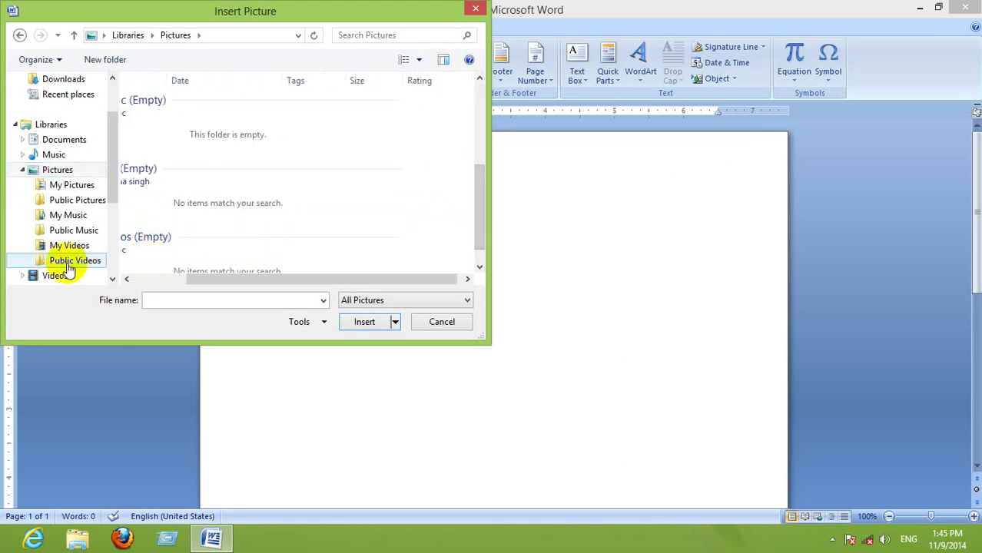
Browse to Local Disk (G:) and open the new images subfolder as the picture source.
left_click(112, 256)
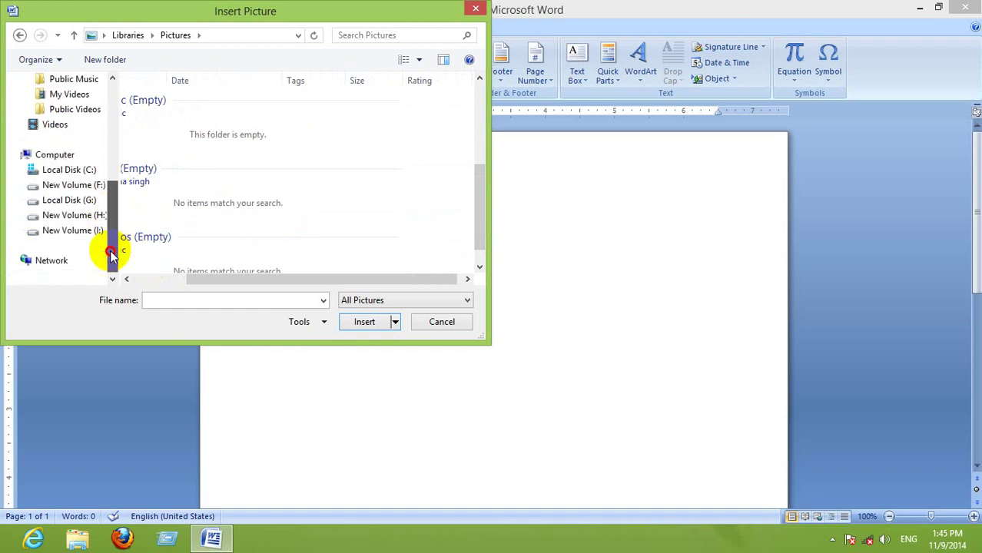
left_click_drag(112, 256, 79, 283)
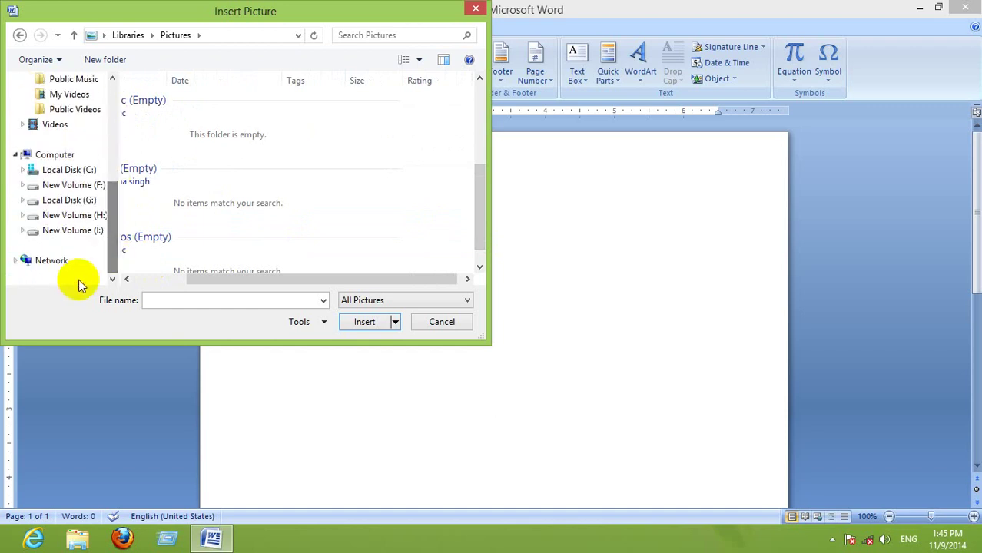
left_click(76, 185)
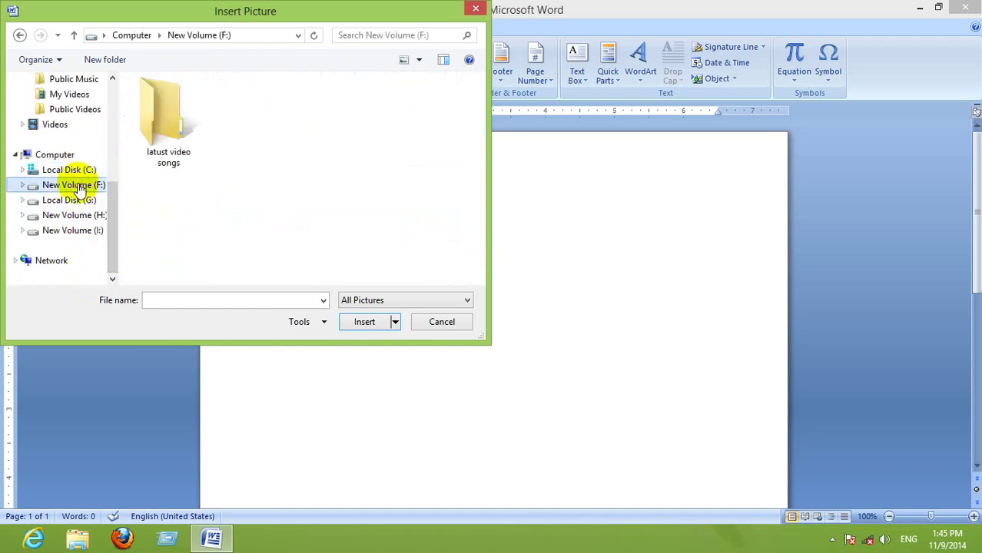
left_click(80, 199)
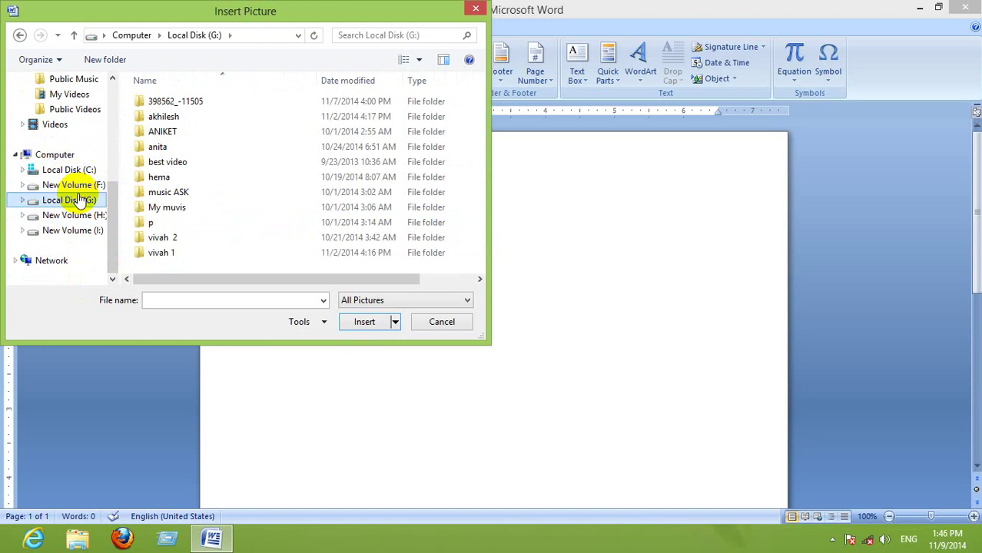
double_click(175, 116)
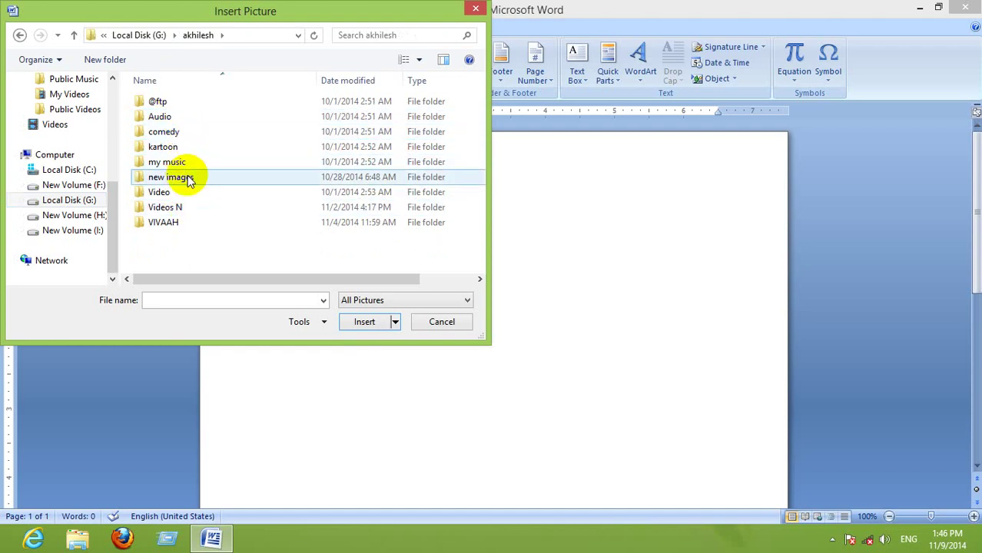
left_click(189, 179)
double_click(188, 178)
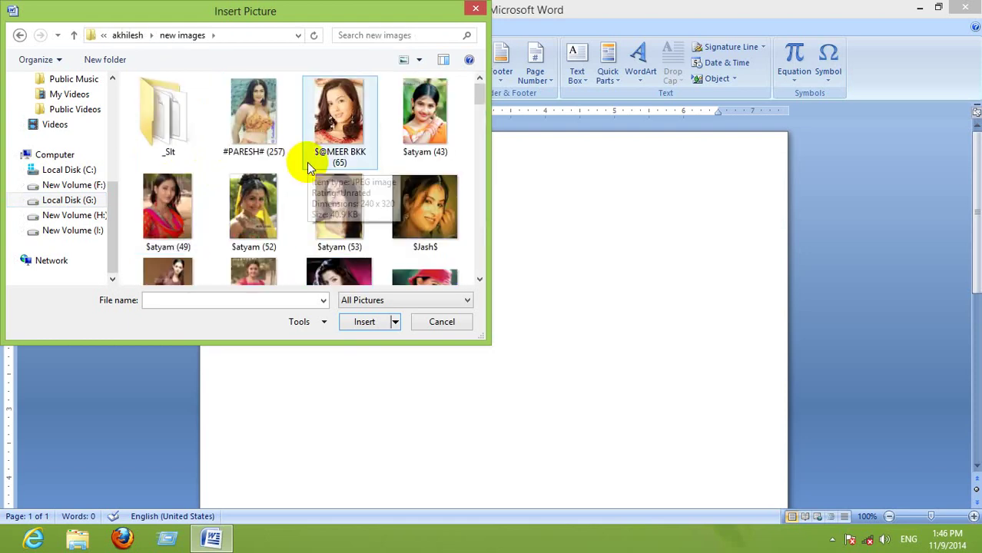
Look through the picture thumbnails in the new images folder for a suitable photo.
scroll(479, 250, "down", 10)
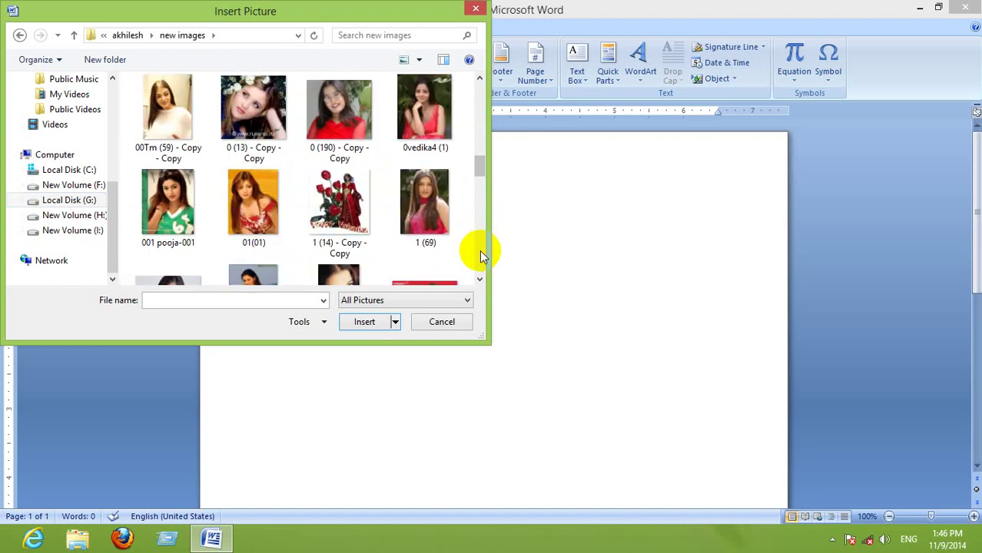
scroll(481, 256, "down", 6)
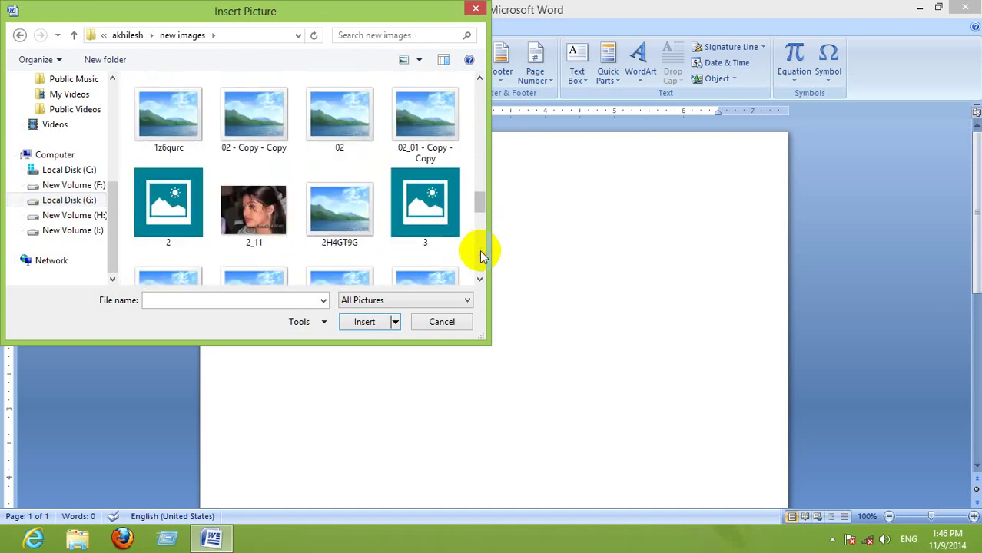
scroll(480, 256, "down", 6)
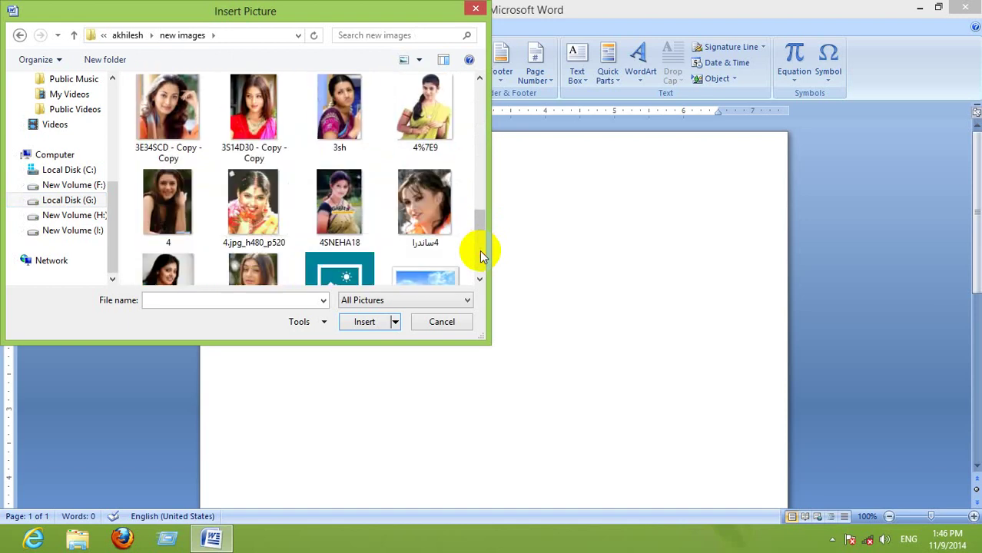
scroll(481, 256, "down", 4)
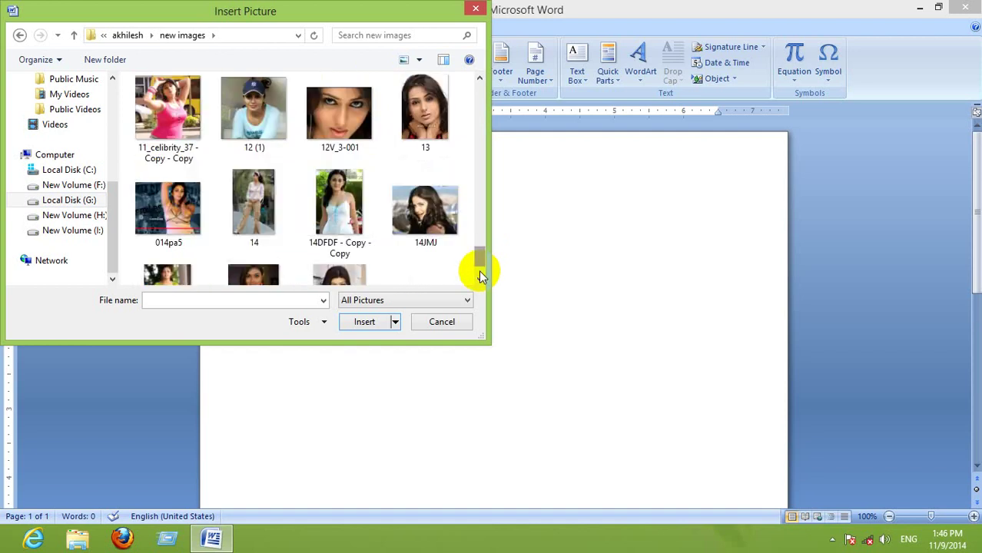
scroll(478, 270, "down", 2)
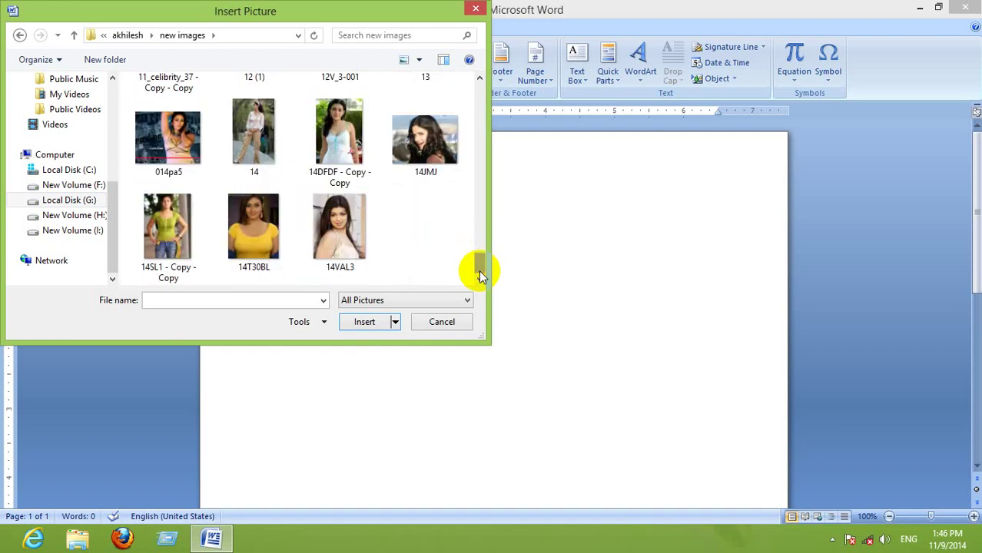
left_click(480, 91)
left_click(481, 90)
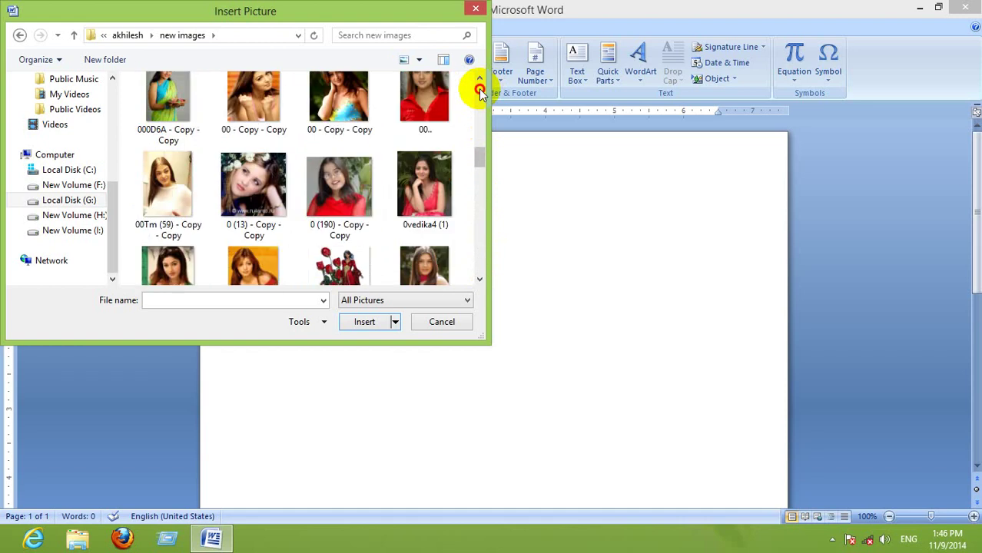
left_click(479, 90)
left_click(480, 90)
left_click(479, 90)
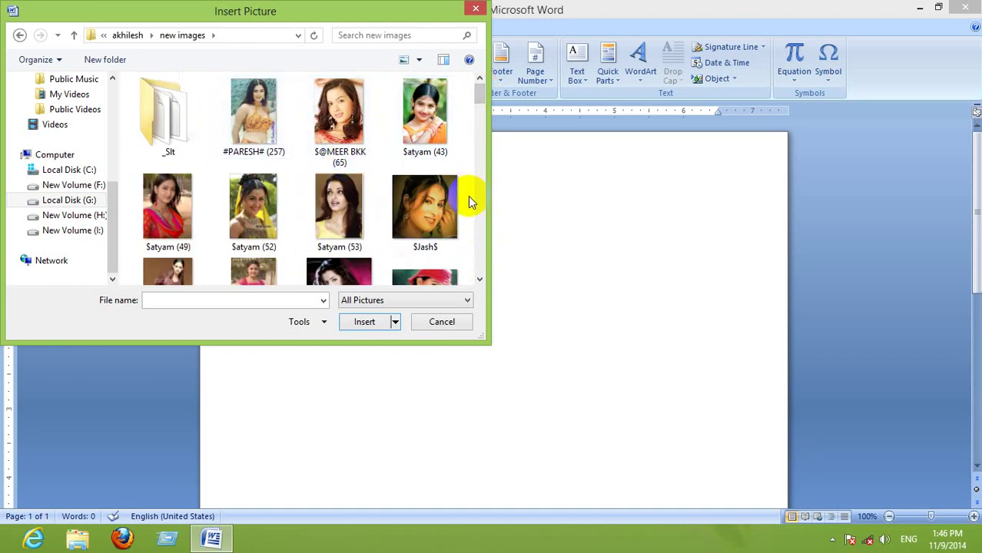
left_click(484, 216)
left_click(483, 216)
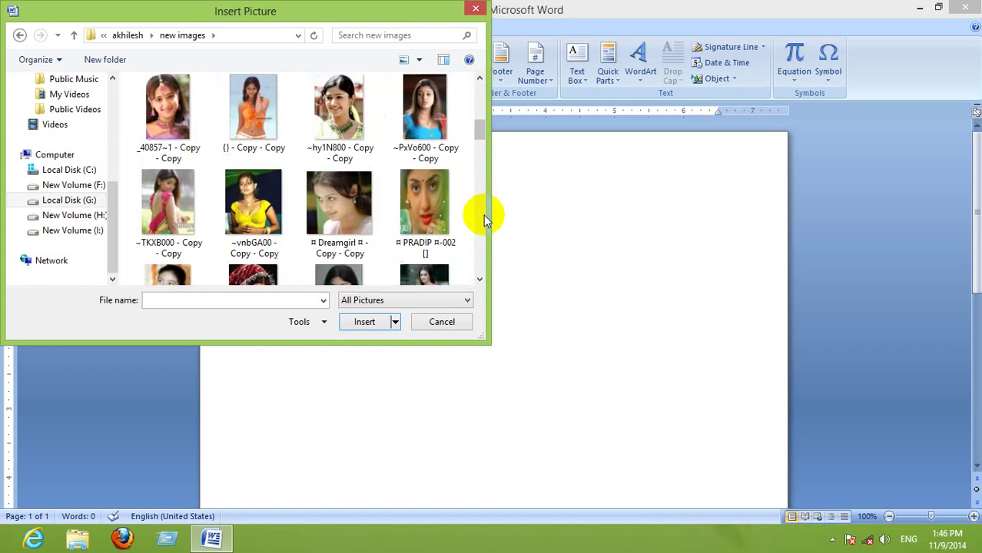
left_click(484, 218)
left_click(484, 217)
left_click(484, 218)
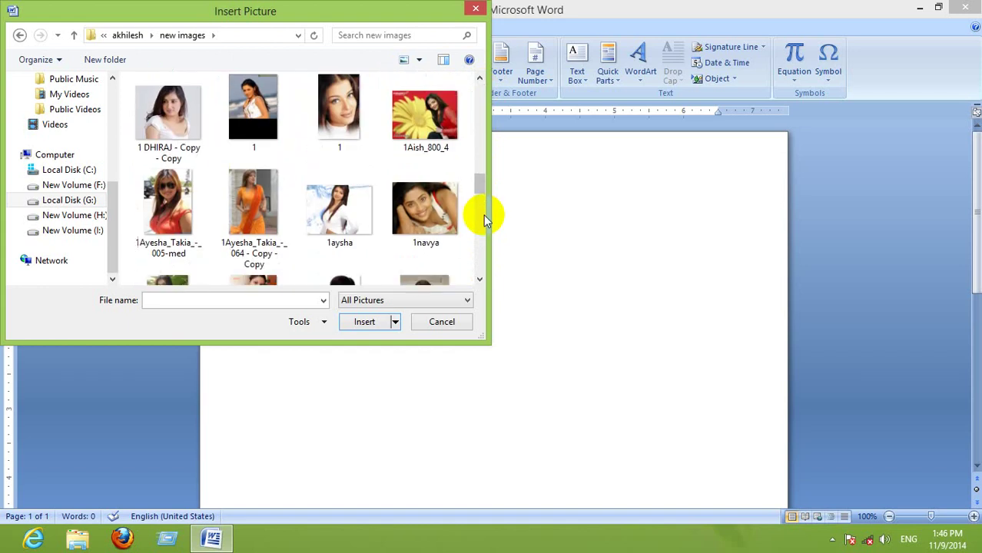
left_click(484, 218)
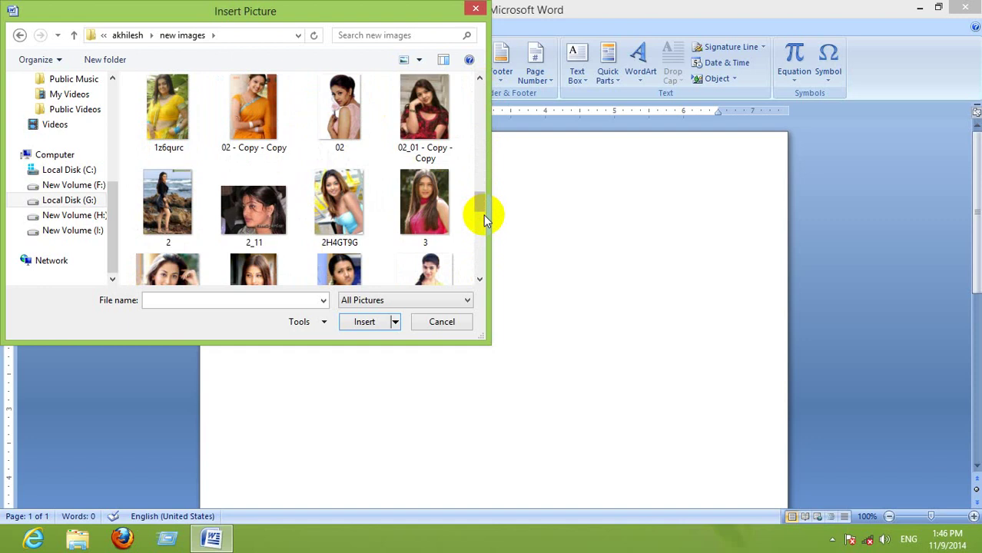
left_click(484, 221)
left_click(484, 222)
left_click(485, 230)
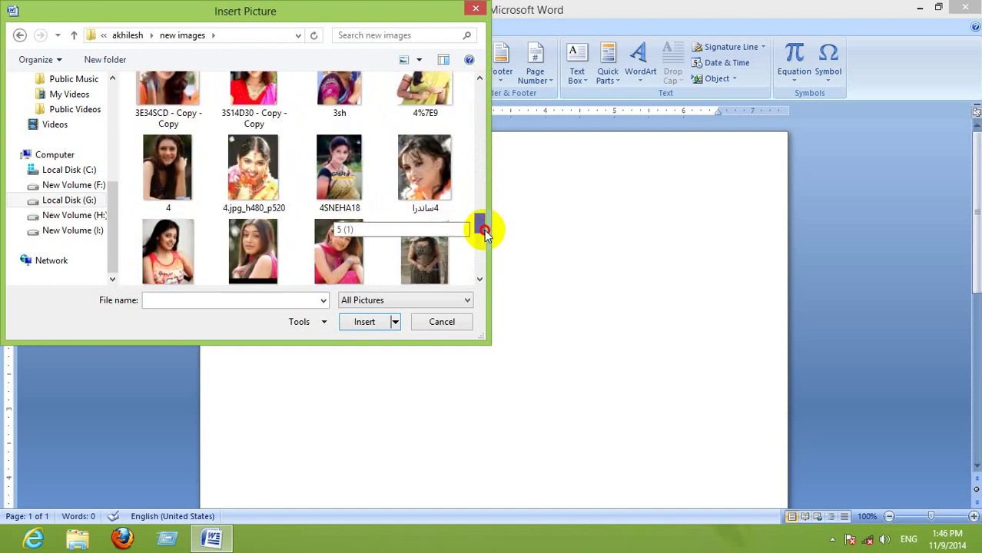
left_click_drag(485, 231, 485, 256)
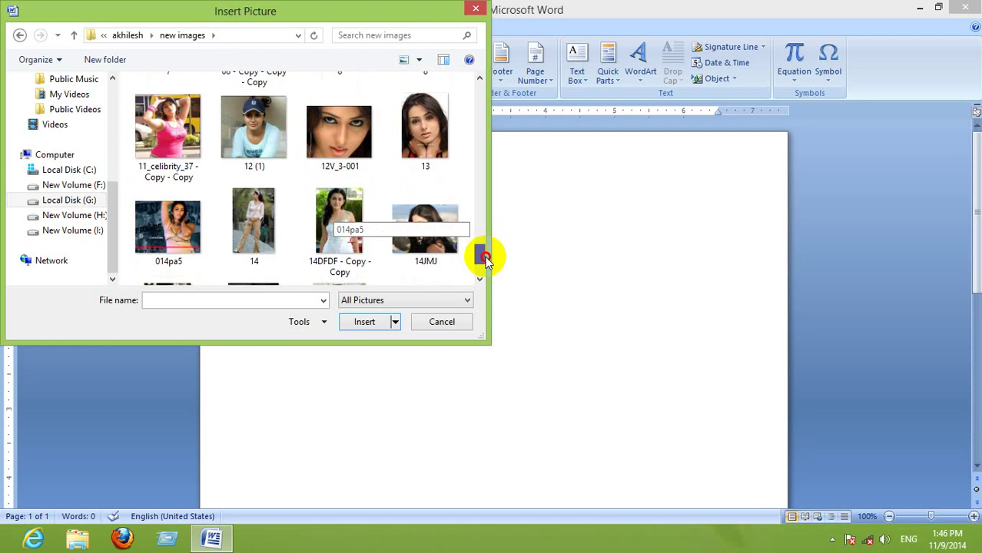
left_click_drag(485, 256, 486, 171)
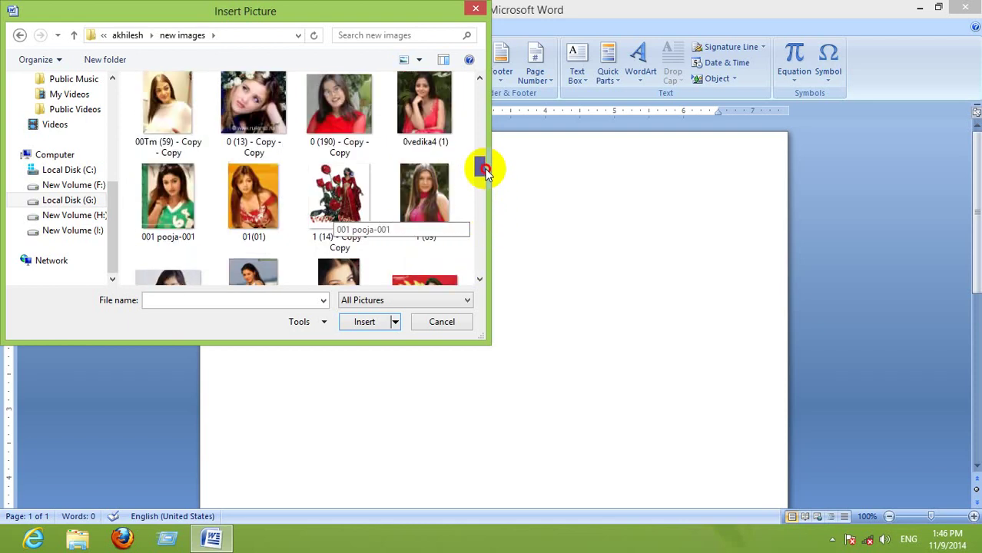
Insert the picture 0 (190) - Copy - Copy and shrink it to about 1.81" high by 1.99" wide.
left_click(368, 100)
double_click(368, 101)
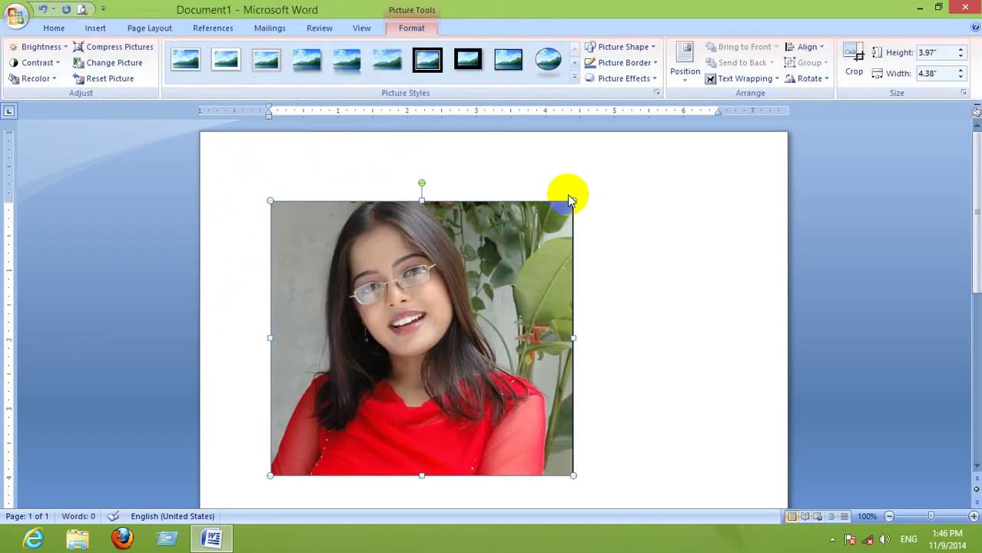
left_click_drag(434, 337, 408, 356)
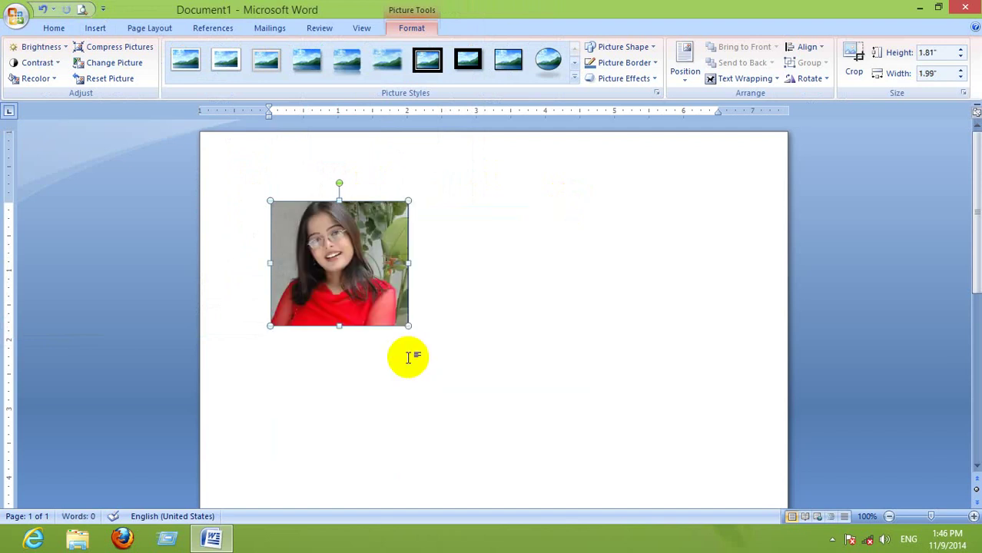
left_click(439, 324)
Add a Figure 1 caption to the picture, positioned above the selected item.
left_click(361, 277)
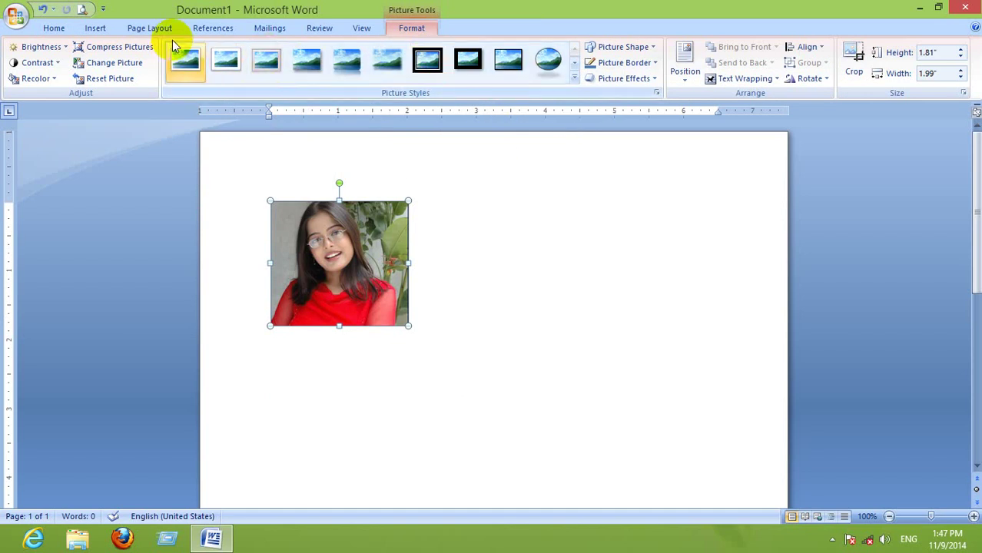
left_click(209, 34)
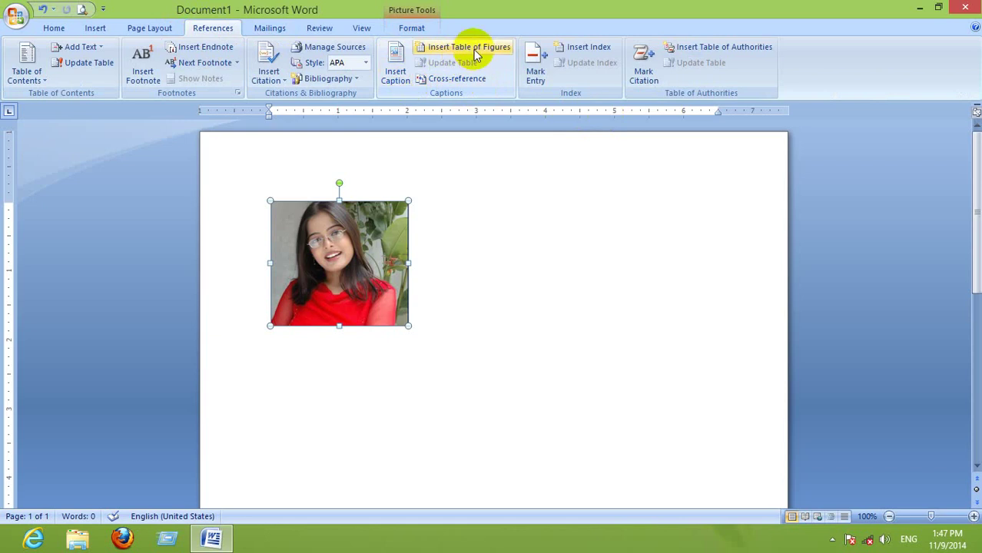
left_click(398, 80)
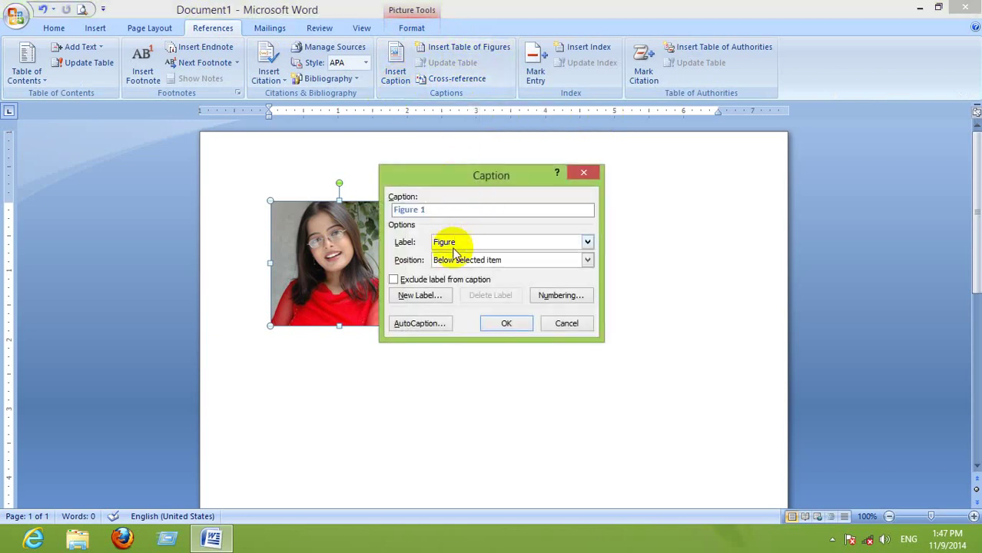
left_click(470, 260)
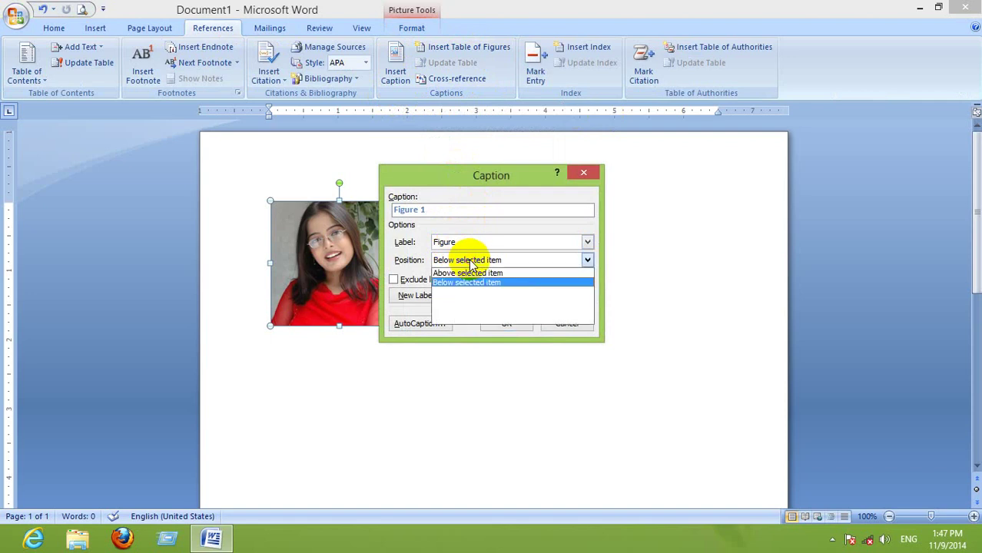
left_click(465, 274)
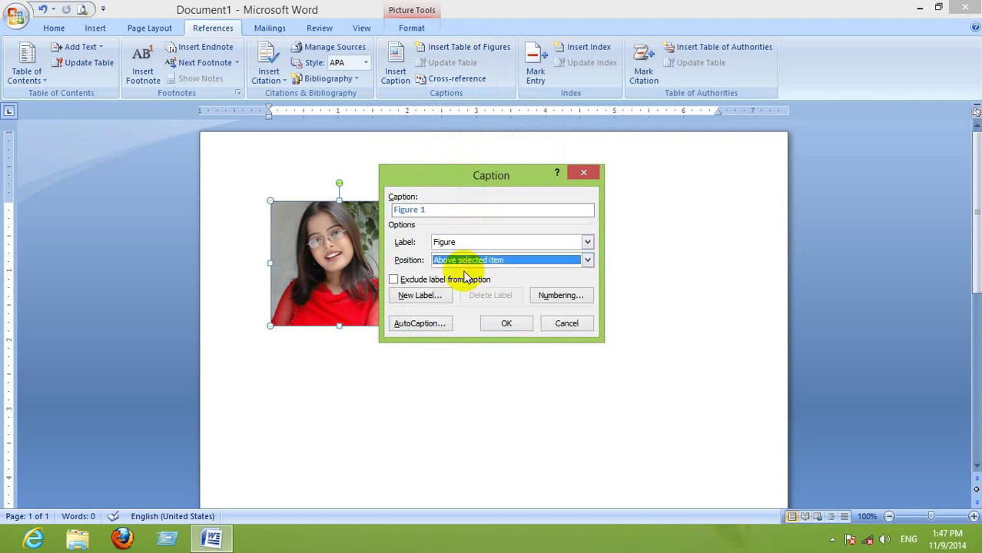
left_click(514, 328)
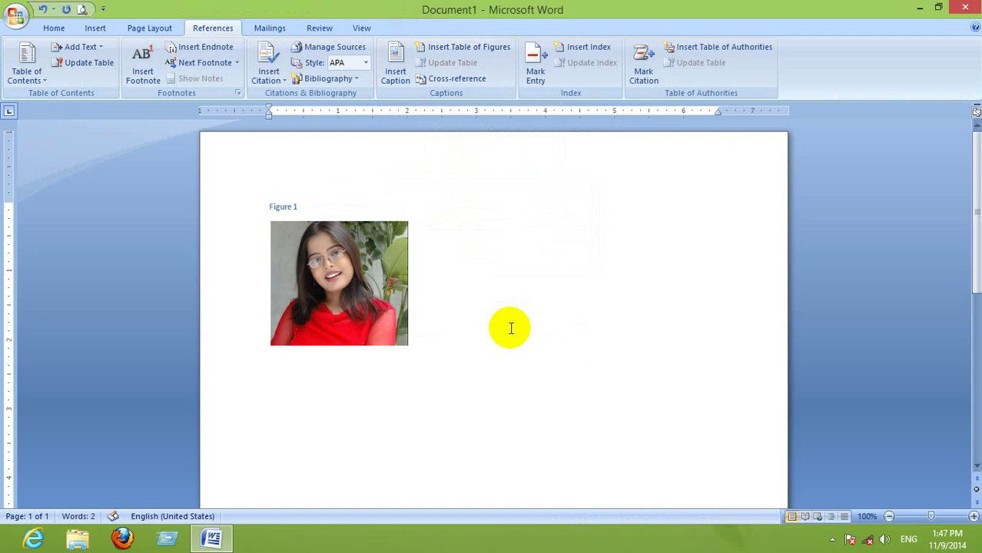
Add a paragraph of random filler letters, about four lines long, on a new line below the picture.
left_click(410, 382)
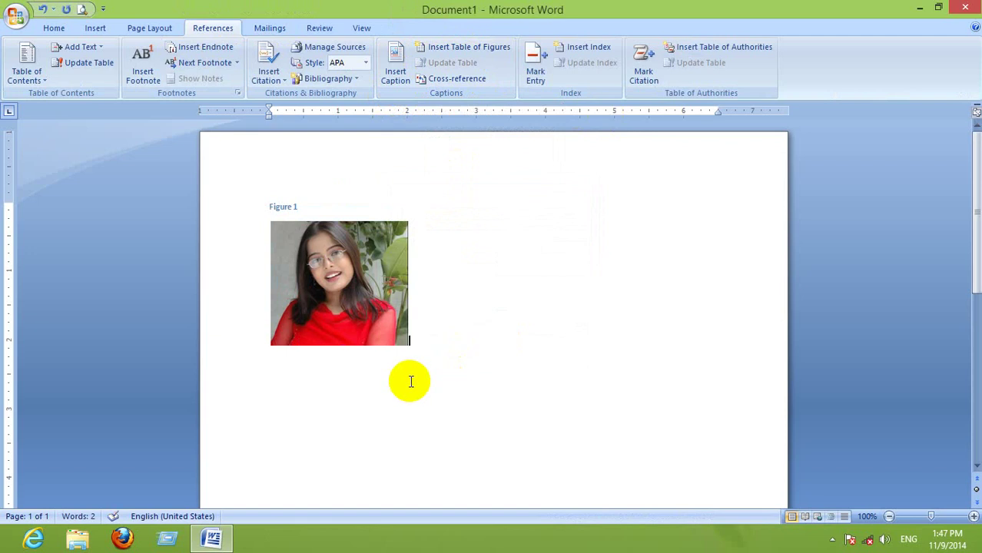
key("Return")
type("hdsfhskjhfkjdshfkjdshfhkjdsfjhsjkfhkjashfkjasfh")
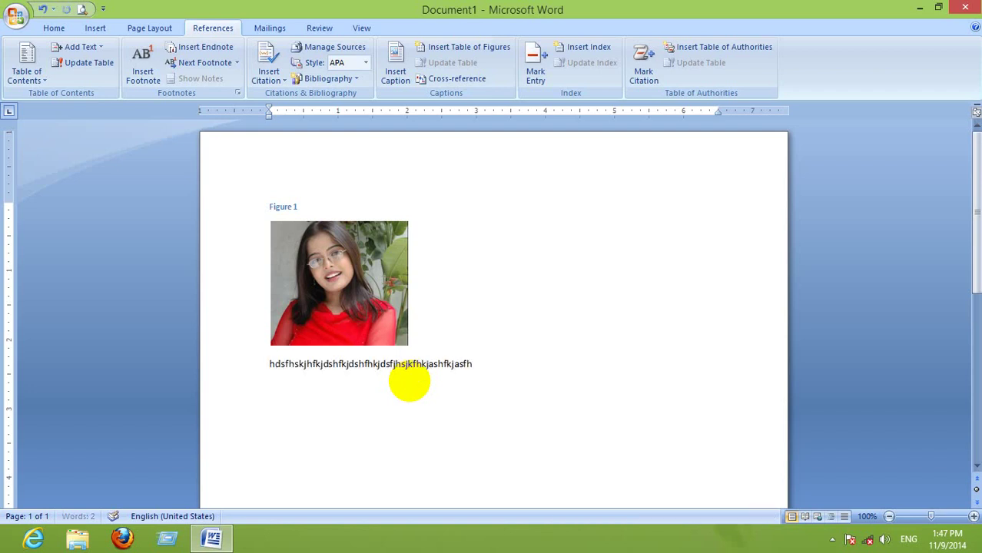
type("skjad;lfhadsfkjlashdfhjskahflashkjfhskjdhfklhaskjfhkashfk")
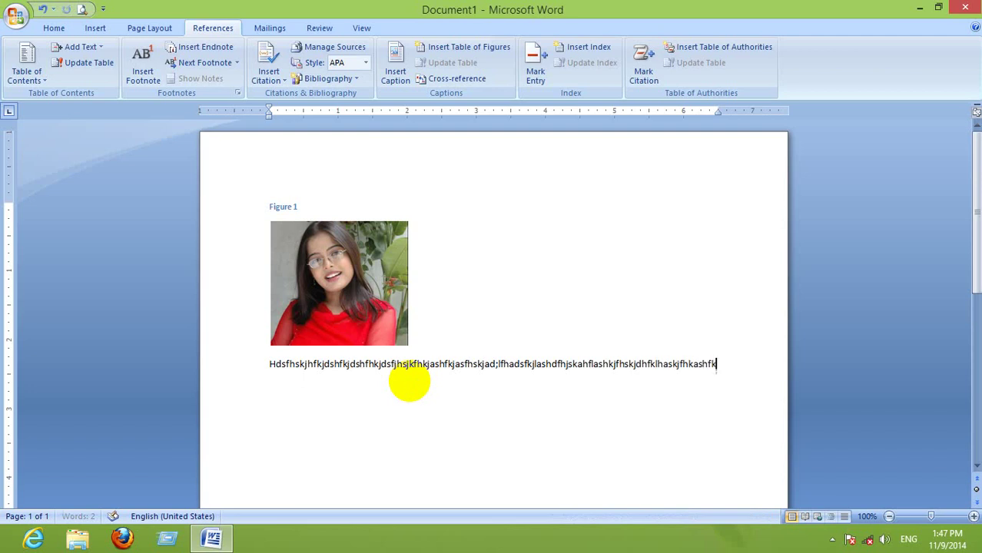
type("shadkjfjdshfkjashdkjfhaskjhfksafhaskjlfhjashfkjhaskjfh")
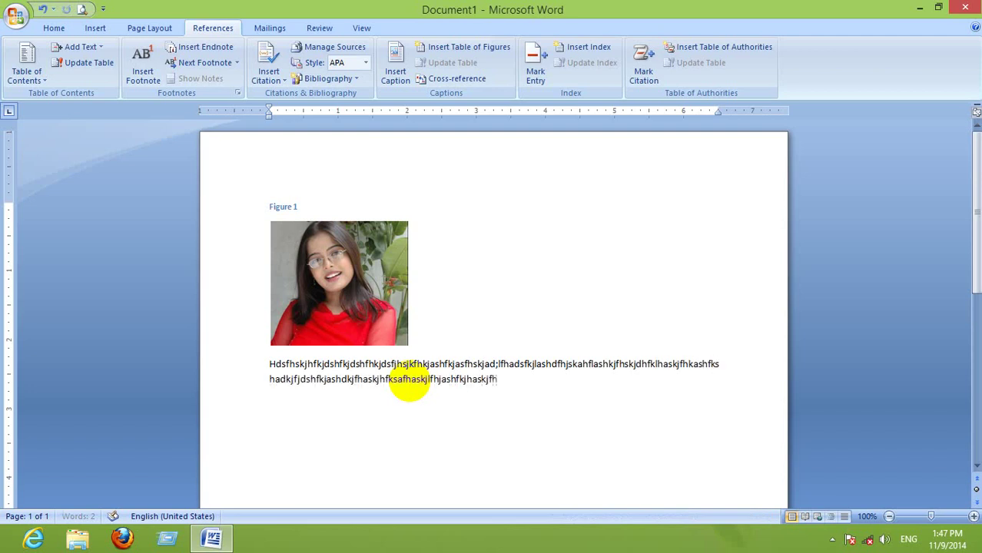
type("adskjhfjksnkcjxvbzxbvmzcxvmnzbxvbzxnmbvzmxbvzxbv")
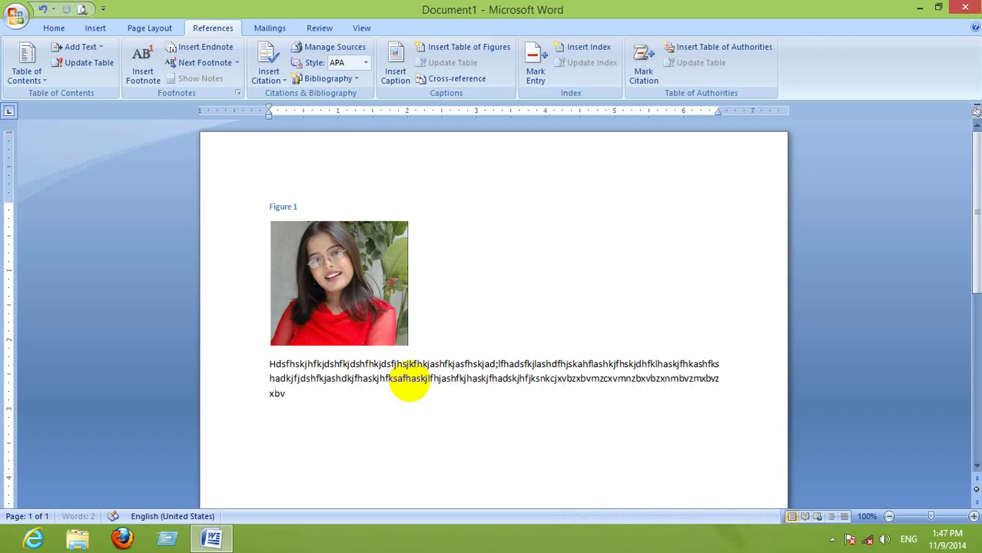
type("zbxmvbzxvzbxvmzbxcvbzxbvzbxvbzxvmbzxmvb")
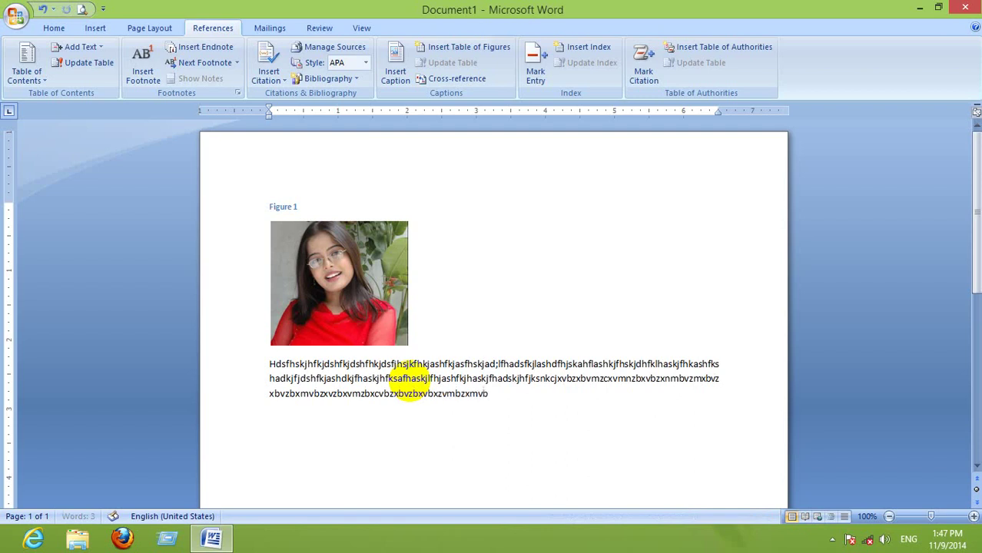
type(",mbxvzxbvmbzxvbnbvncxbvbzcxnbv")
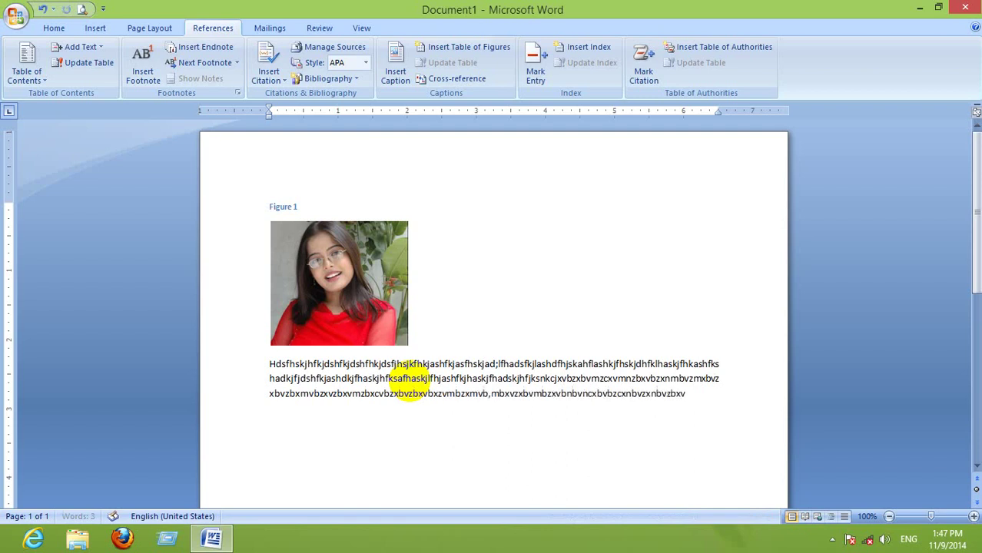
type("zxnbvzbxvzxvbzxbvzcxnbvnzbxcnbvzxbvzcxnbvnzbxcnbvzxbvzc")
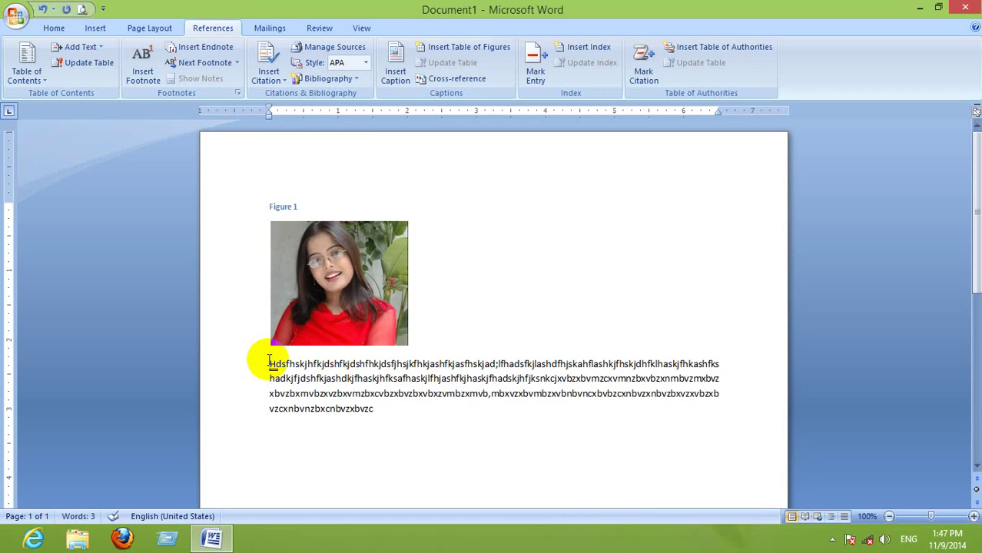
Add the heading line "Question 1" directly above the paragraph of filler letters.
left_click(270, 364)
type("Que")
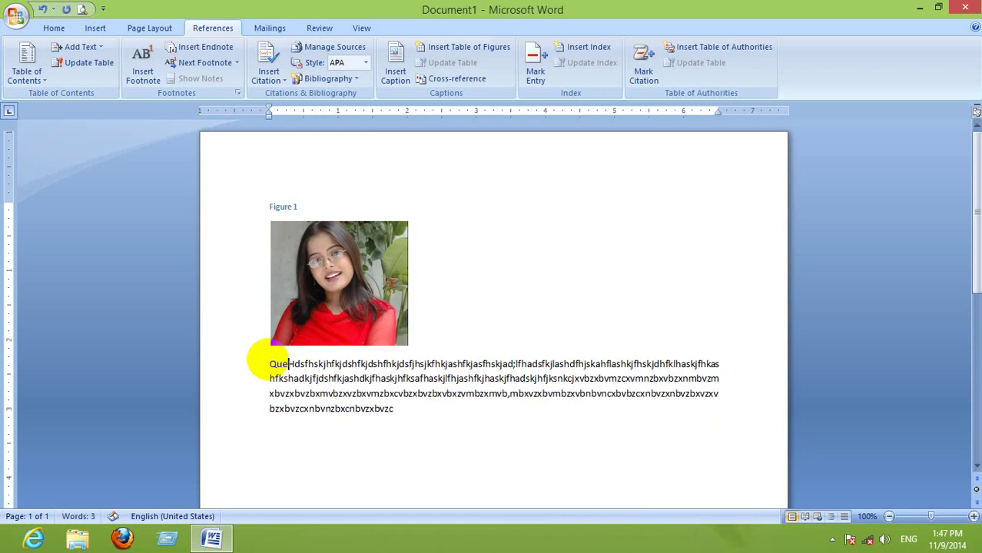
type("stion")
key("Return")
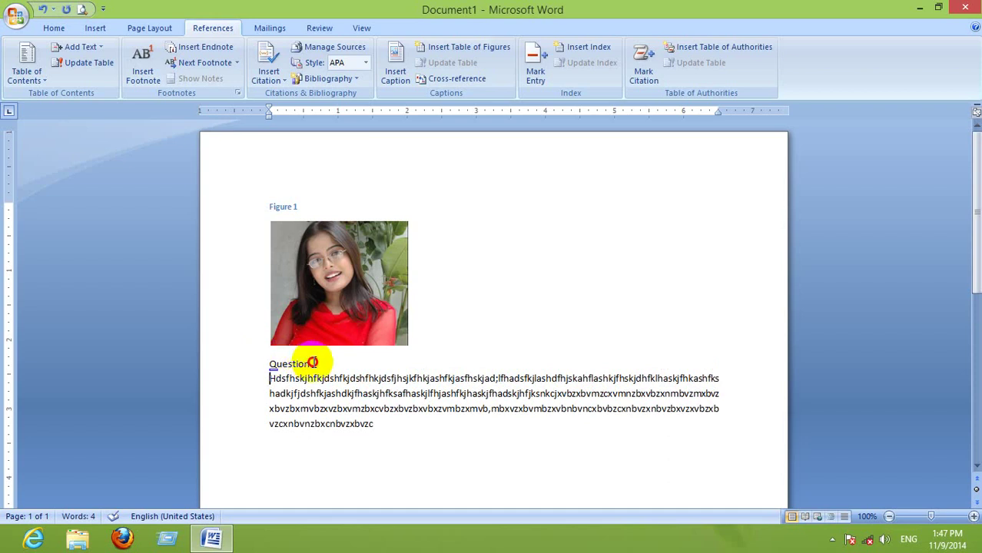
type("1")
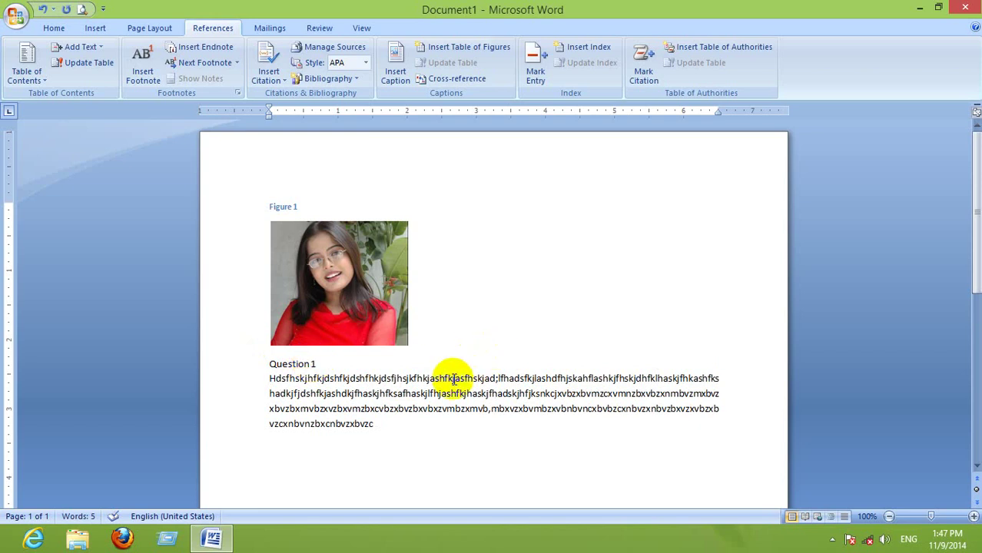
Add two blank lines below the paragraph of filler letters.
left_click(403, 444)
key("Return")
key("Return")
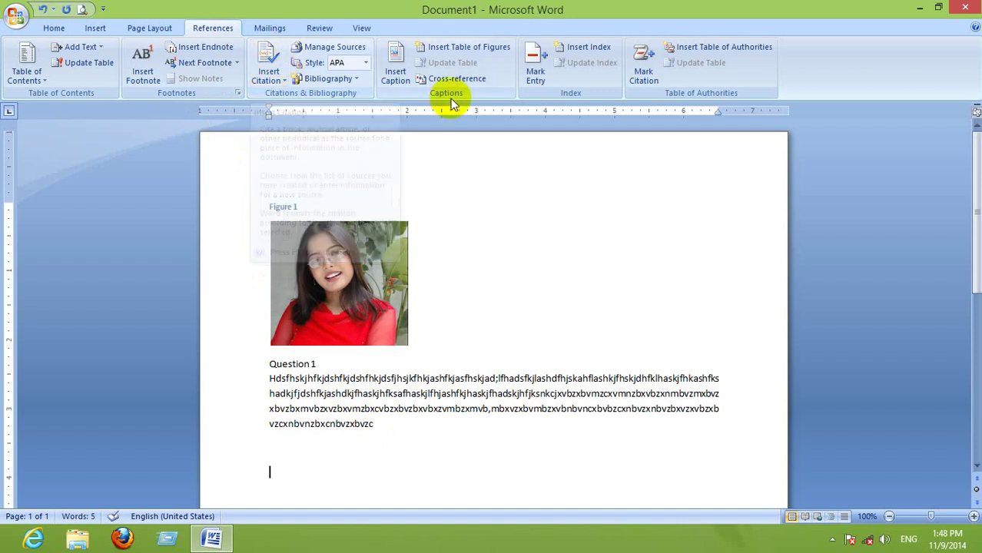
left_click(405, 73)
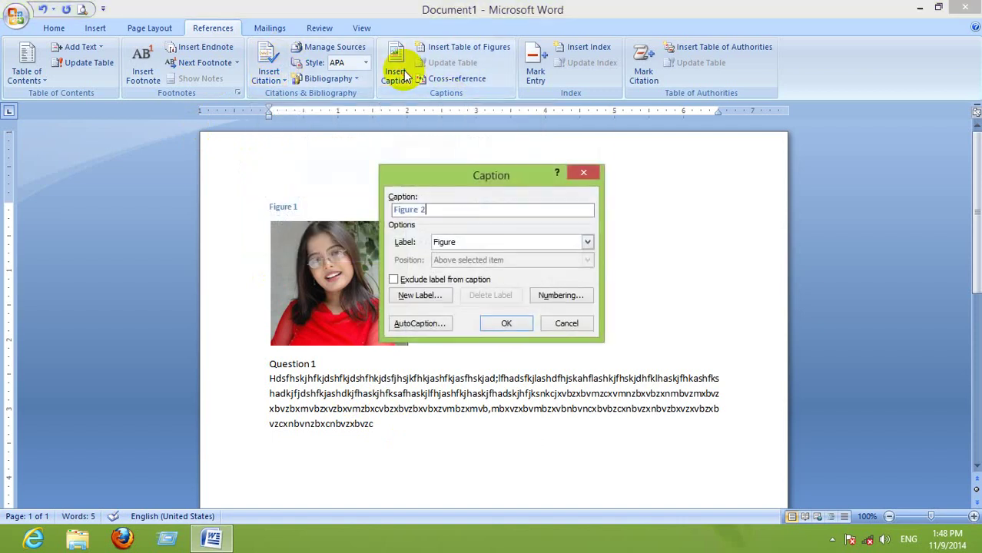
left_click(567, 322)
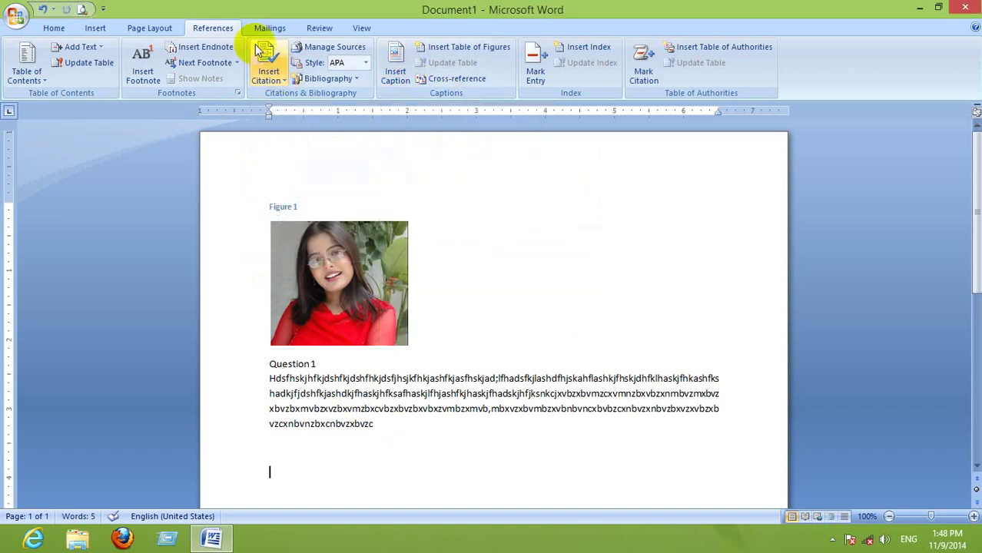
left_click(92, 31)
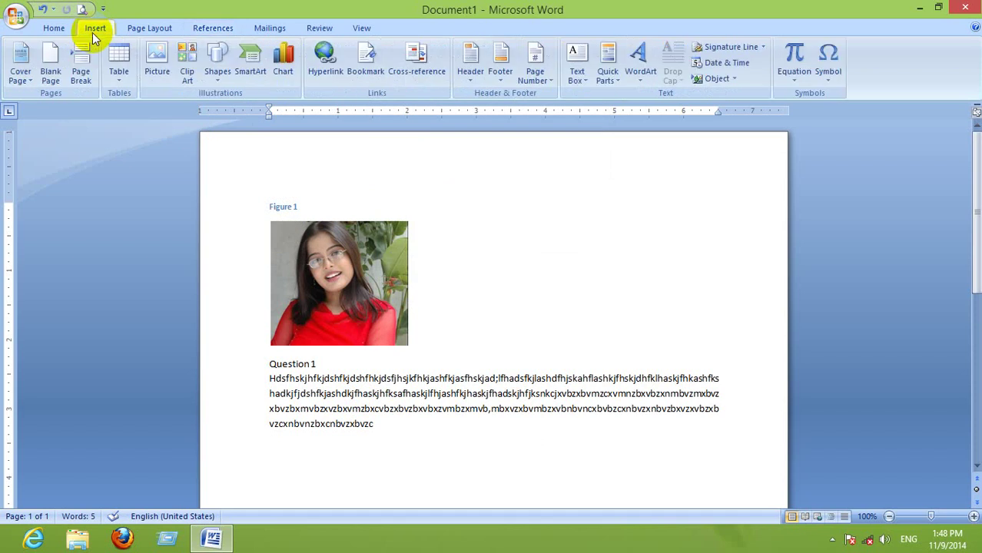
left_click(154, 60)
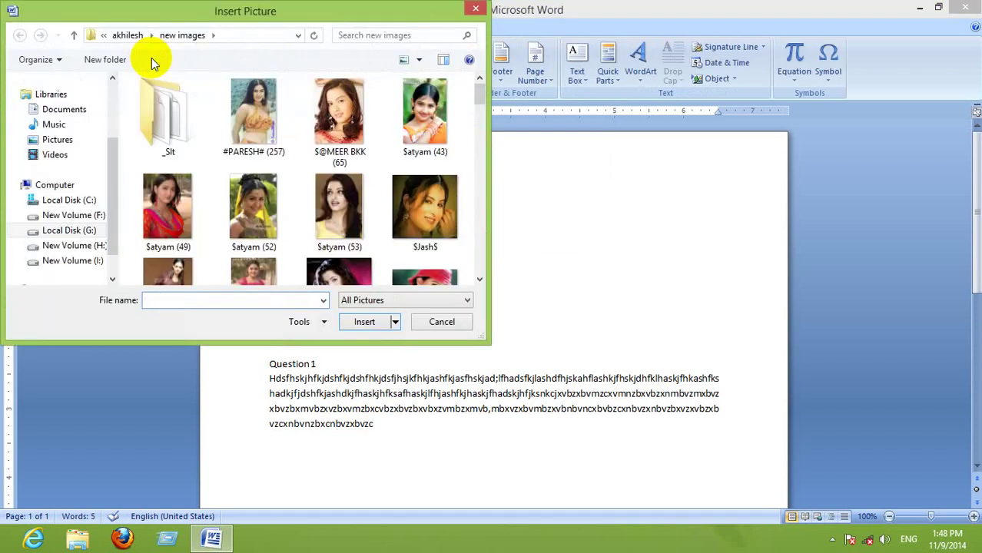
key("Escape")
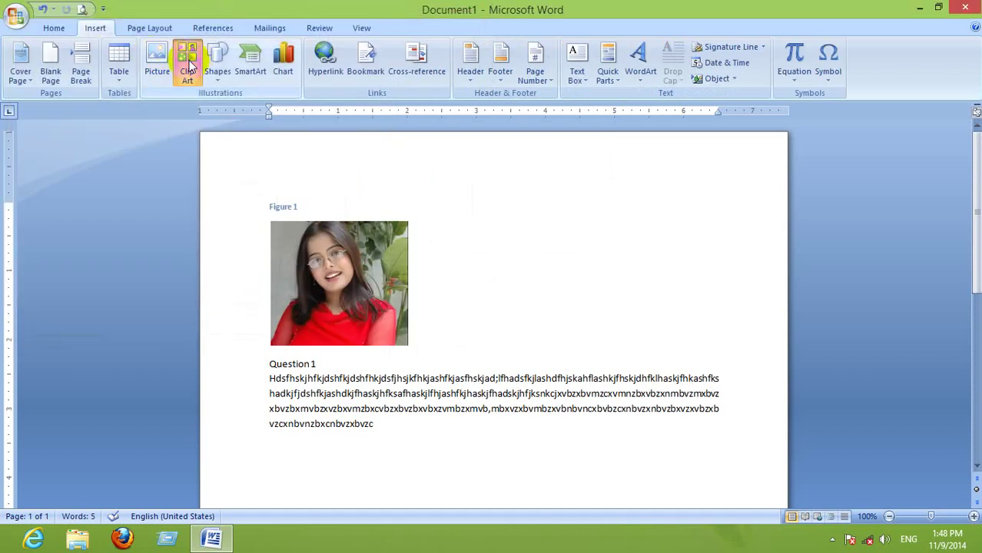
Search the clip art for "concept" and insert the dollar-sign clip with marching people below the filler paragraph.
left_click(189, 66)
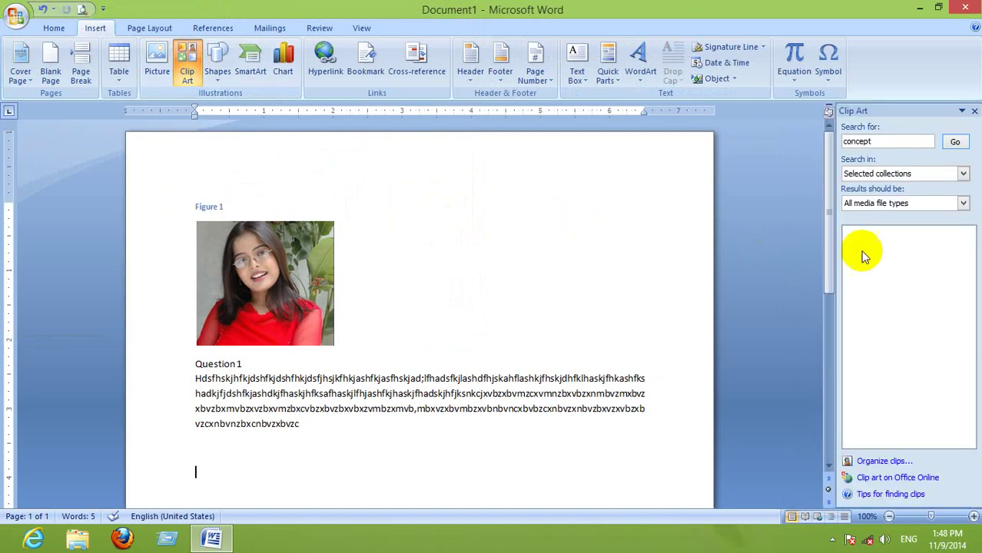
left_click(956, 142)
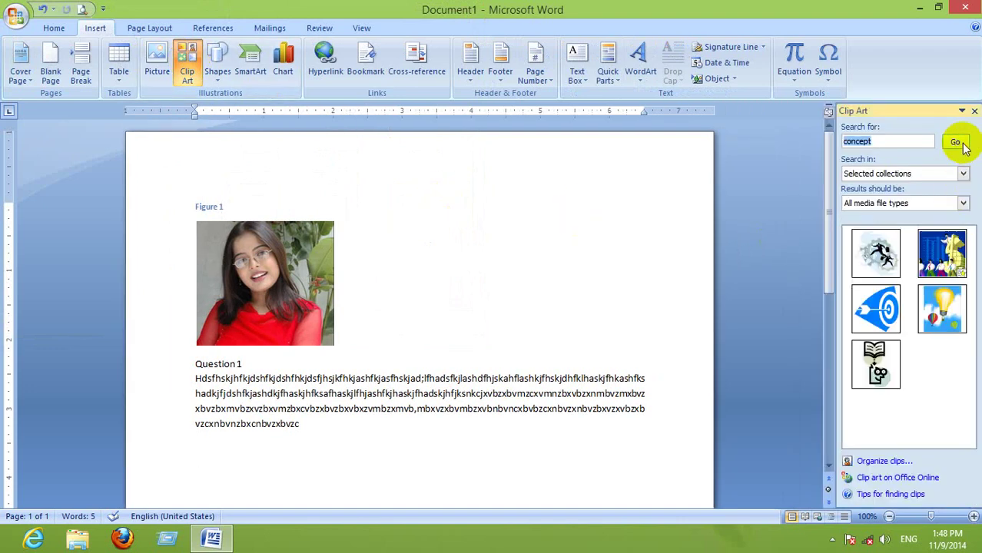
left_click(951, 258)
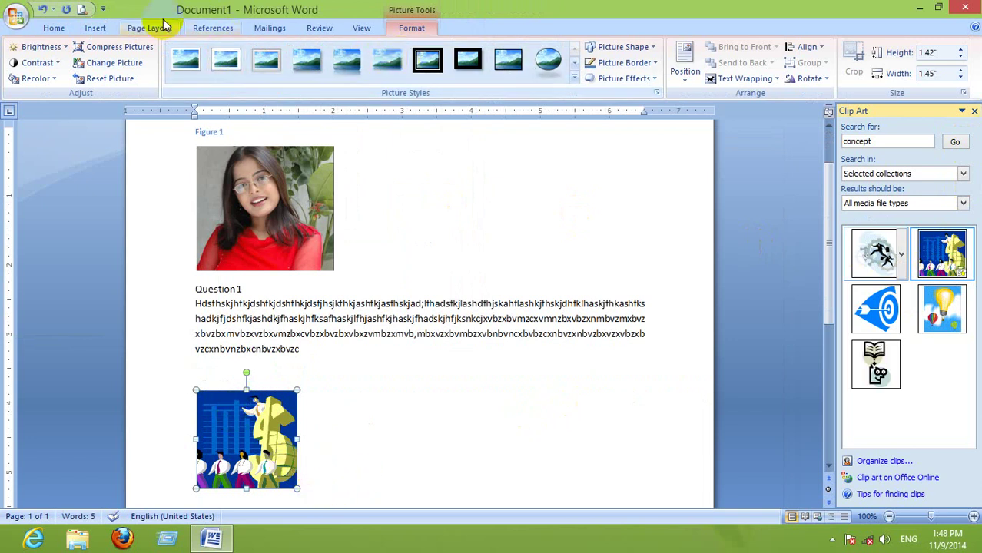
Add a Figure 2 caption to the clip art, positioned above the selected item.
left_click(204, 28)
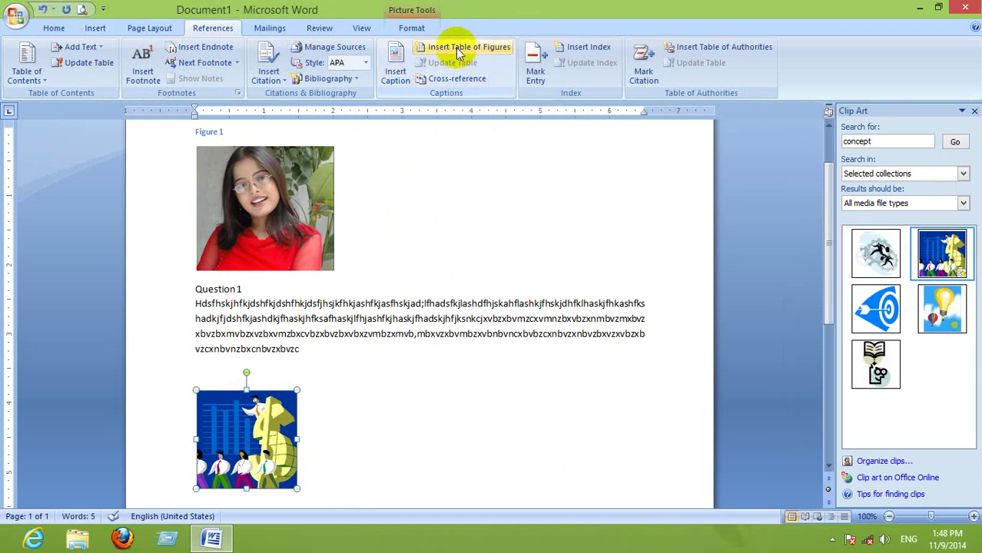
left_click(400, 75)
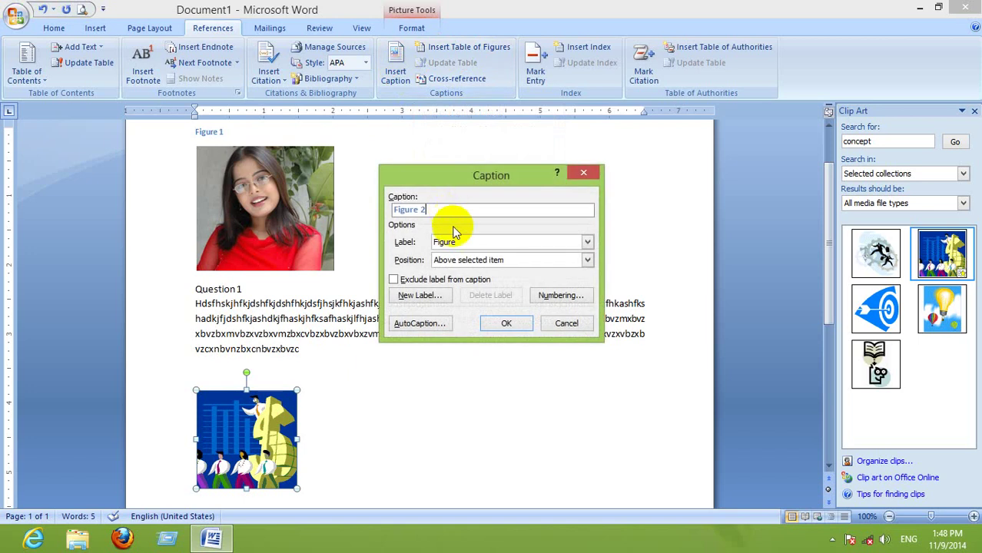
left_click(516, 328)
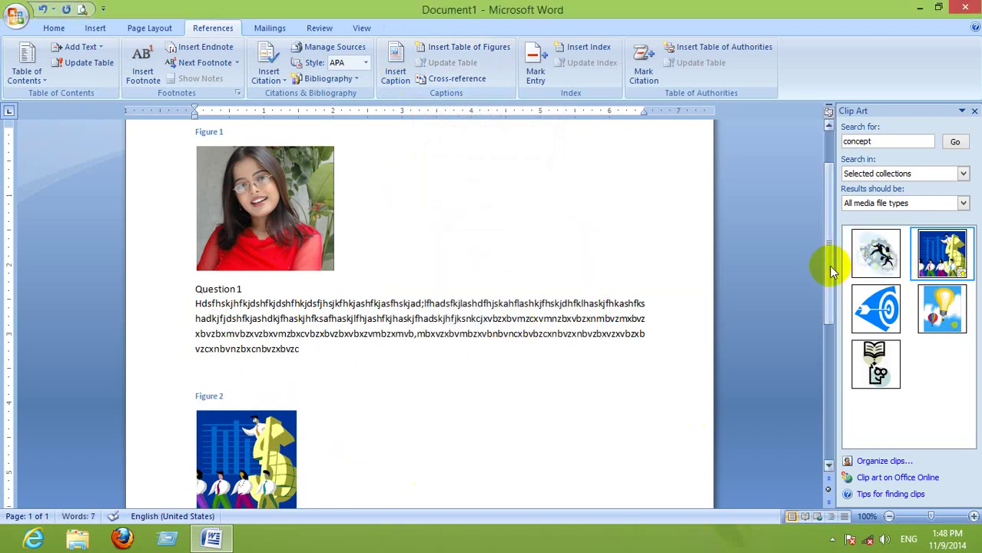
Add "Work is worship and this is a work in this time continue because work is hard and shoot the problem" below the clip art.
left_click_drag(830, 261, 831, 330)
left_click(578, 352)
scroll(369, 350, "up", 4)
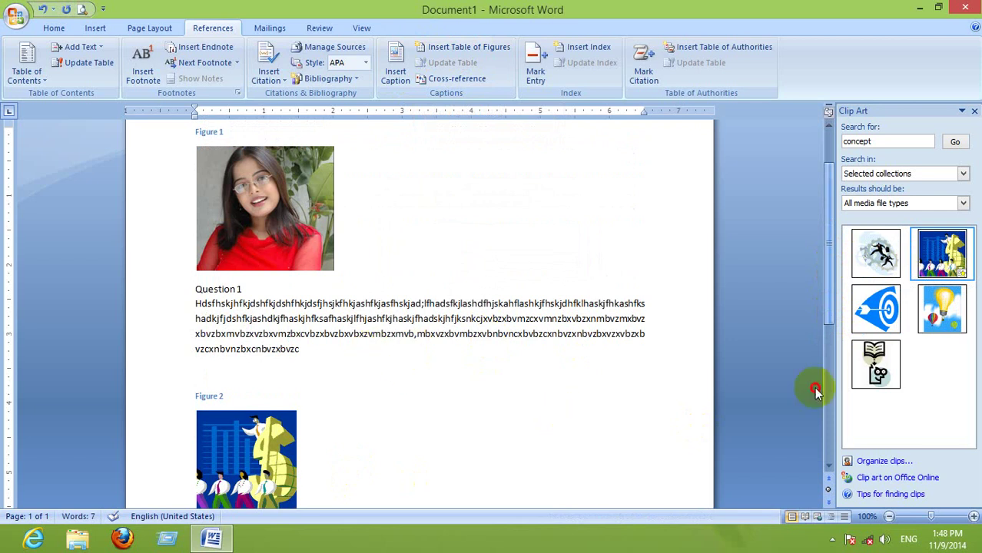
scroll(815, 392, "down", 7)
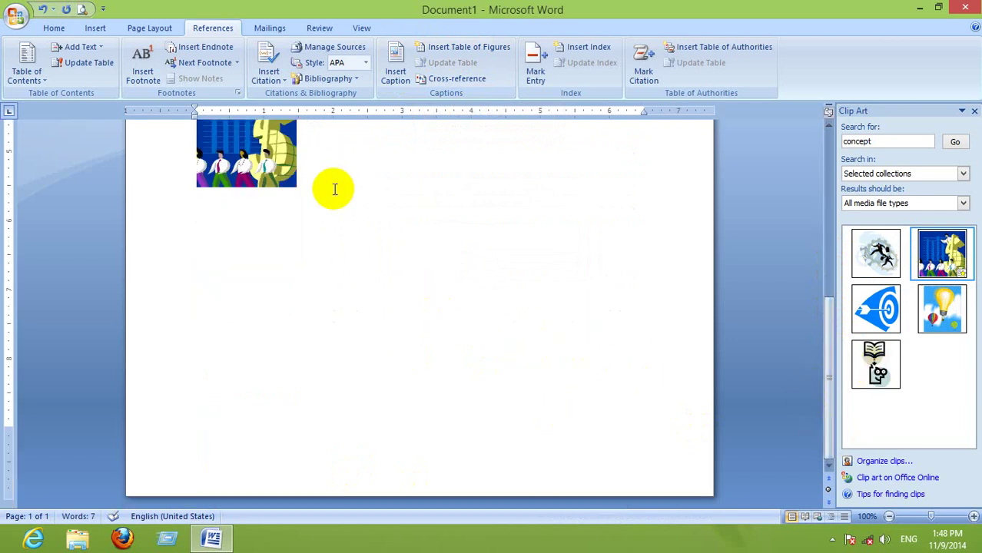
type("work is worship")
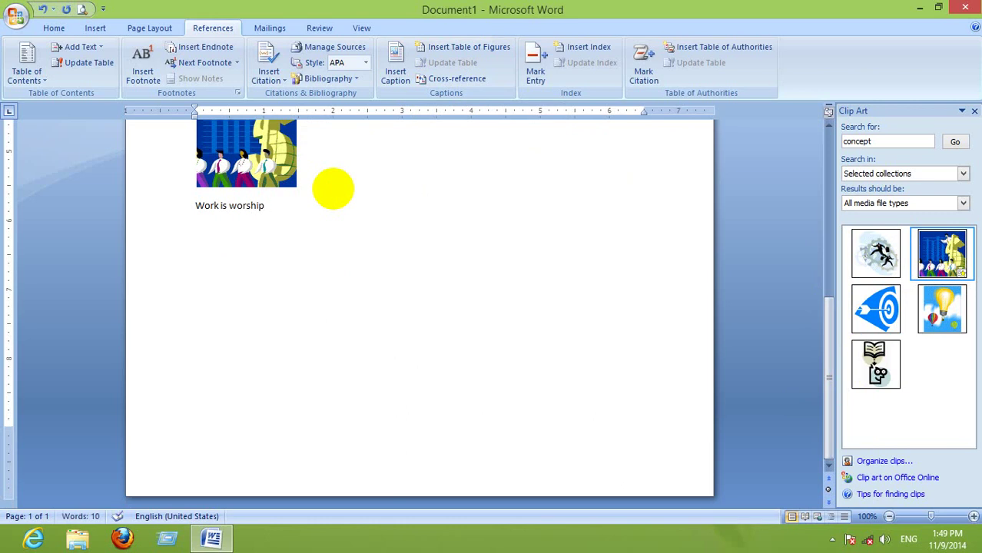
type(" and this is a work in ")
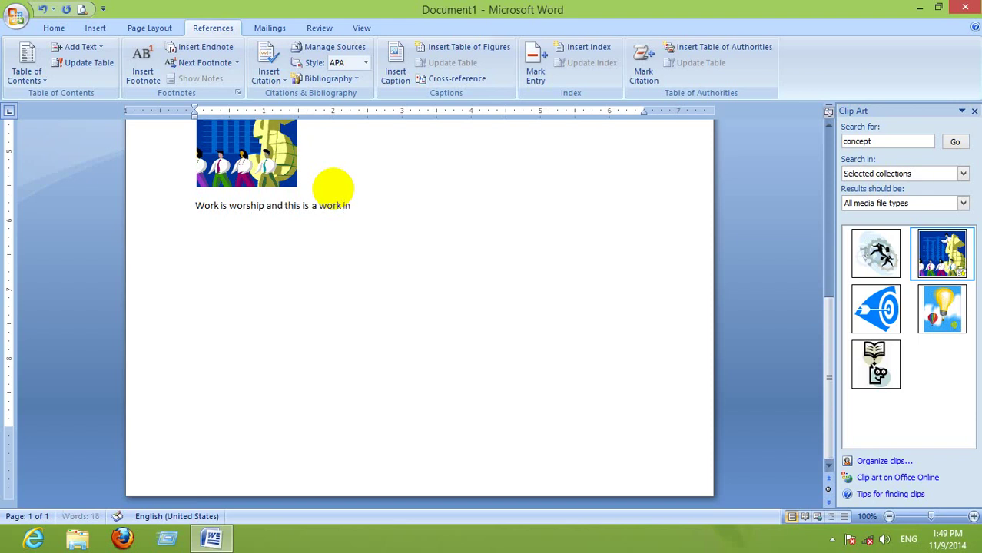
type("this time")
type("co")
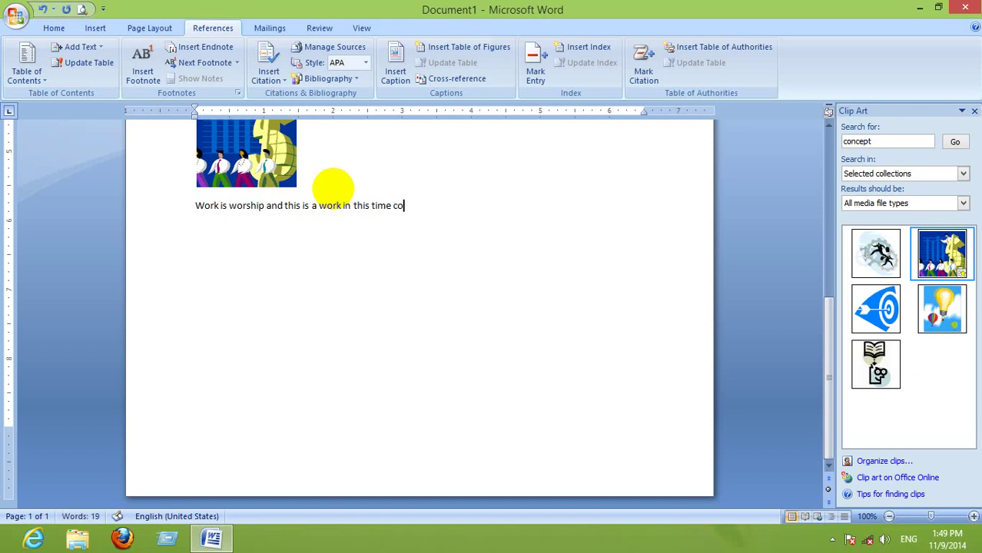
type("ntinue because work")
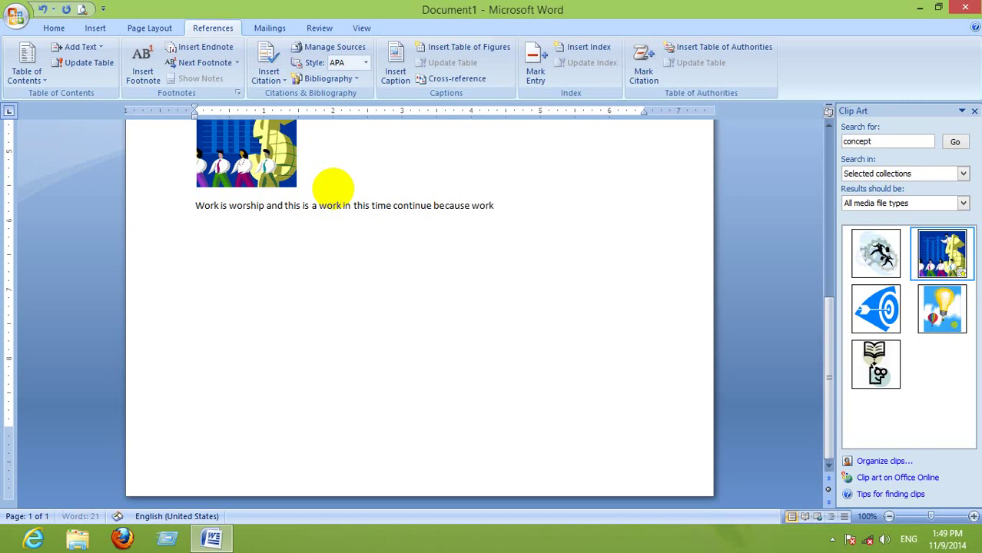
type(" is ha")
type("rd and ")
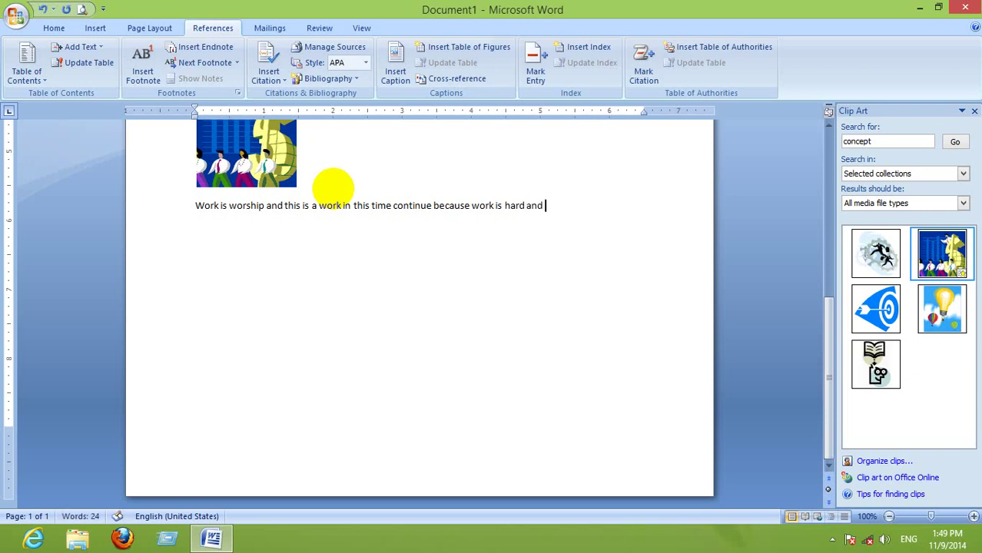
type("shoot the problem")
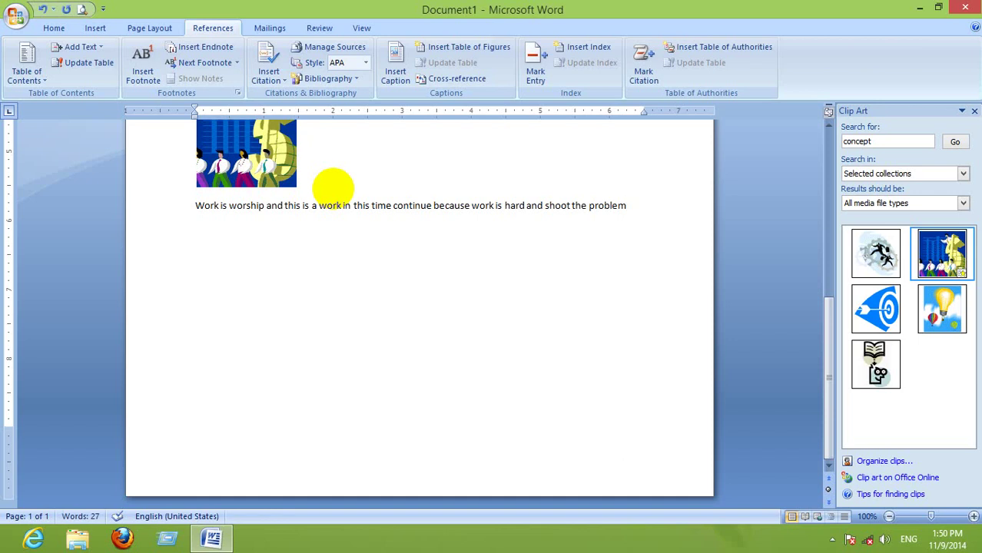
Insert a table of figures on a new line below the "Work is worship" sentence, keeping the default format and Figure caption label.
left_click(651, 217)
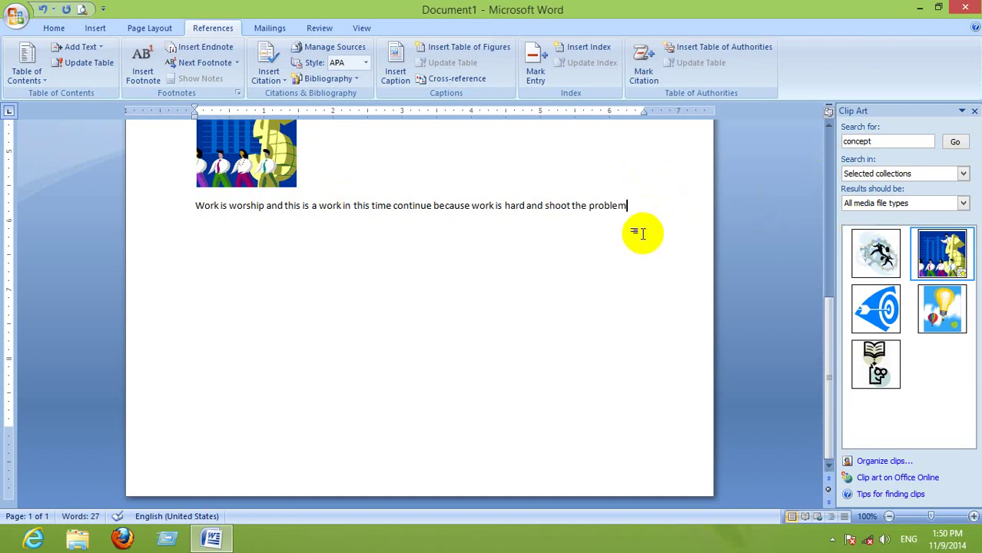
key("Return")
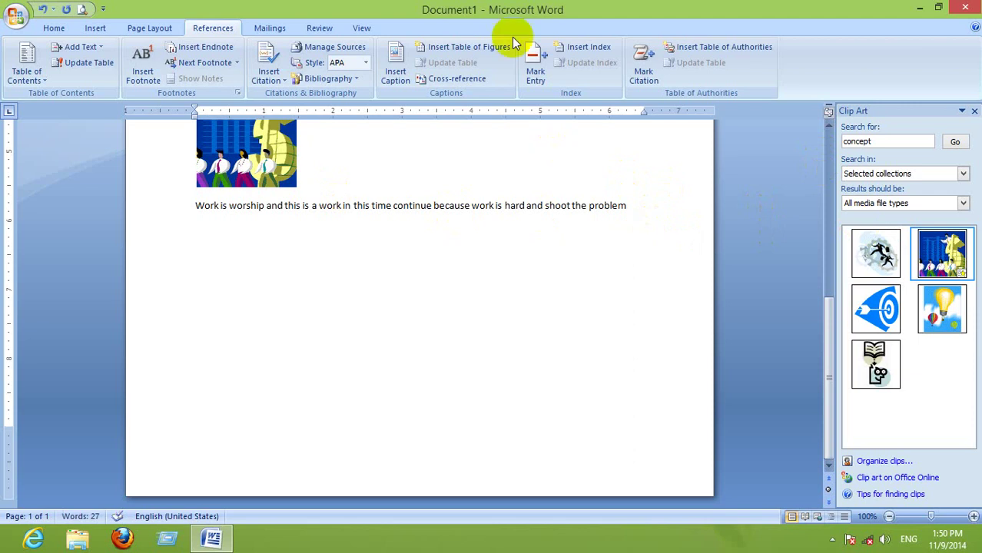
left_click(457, 52)
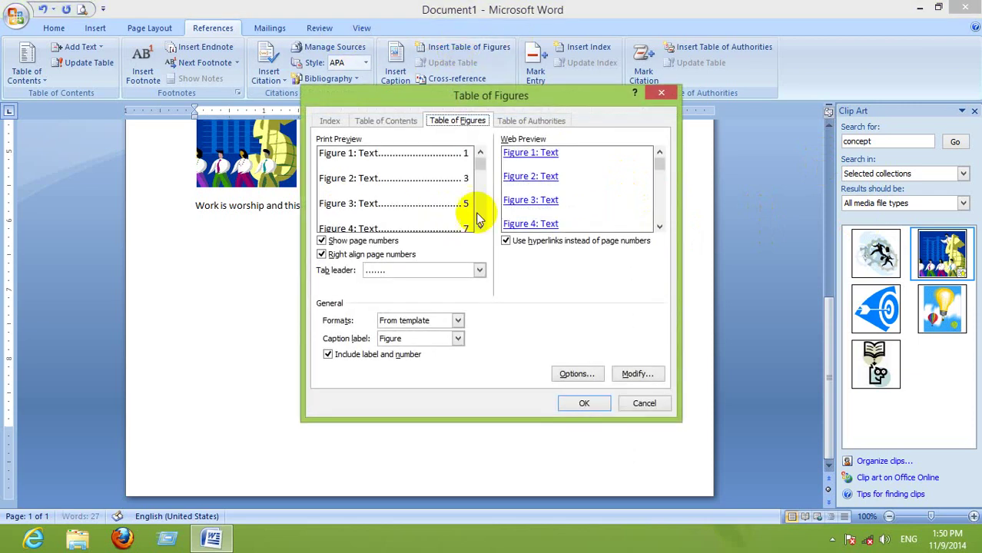
left_click(581, 404)
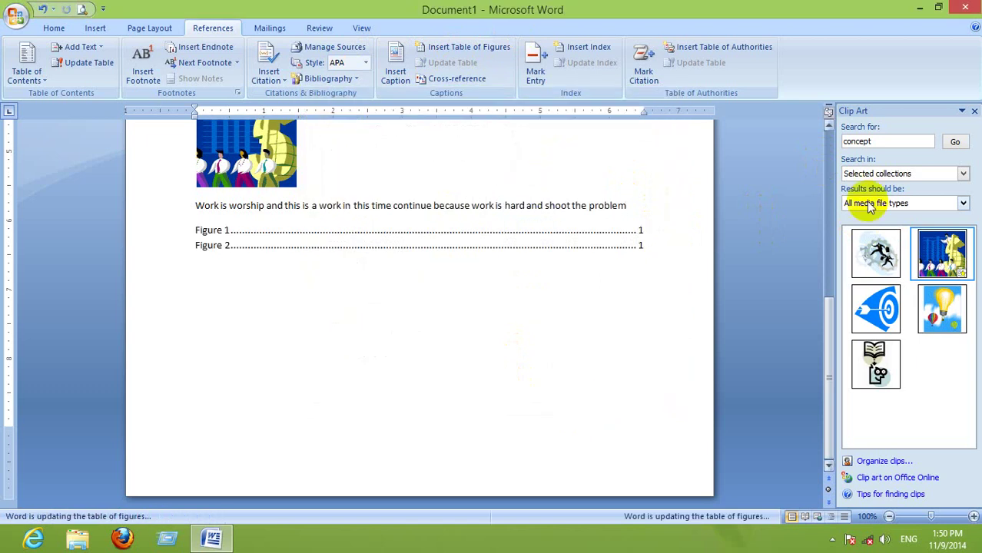
Move the Figure 2 caption, clip art and its sentence to a new page after the table of figures.
left_click_drag(636, 198, 356, 449)
key("ctrl+c")
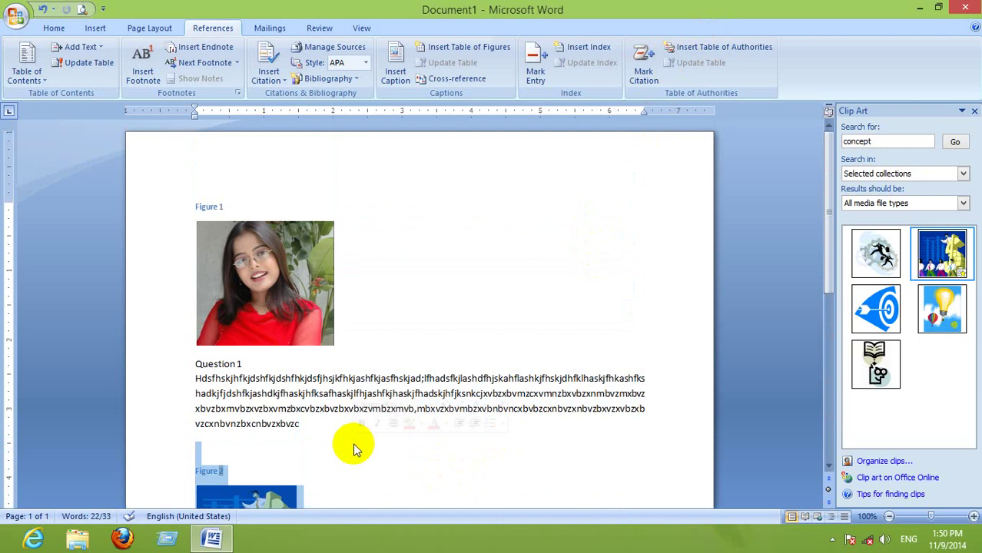
key("Delete")
left_click(693, 477)
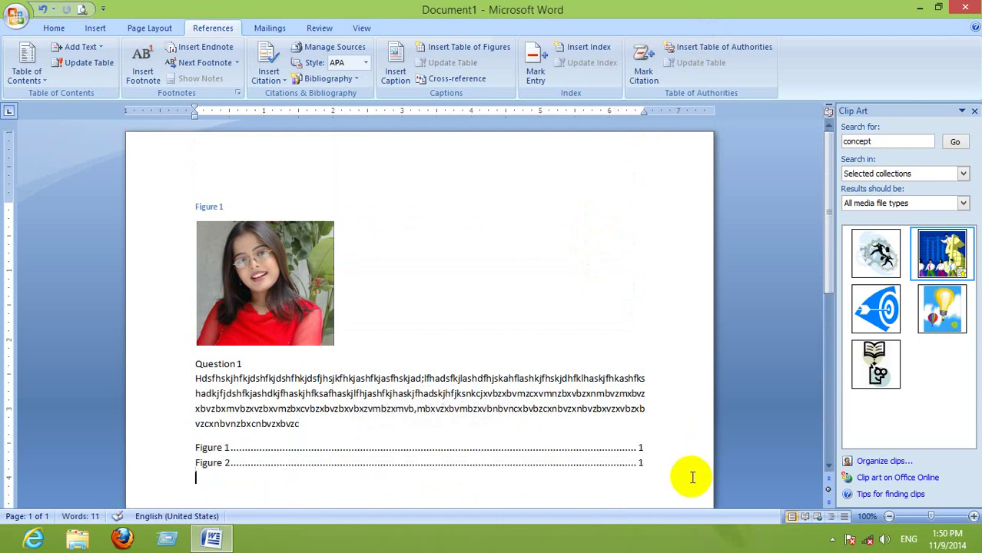
key("ctrl+Return")
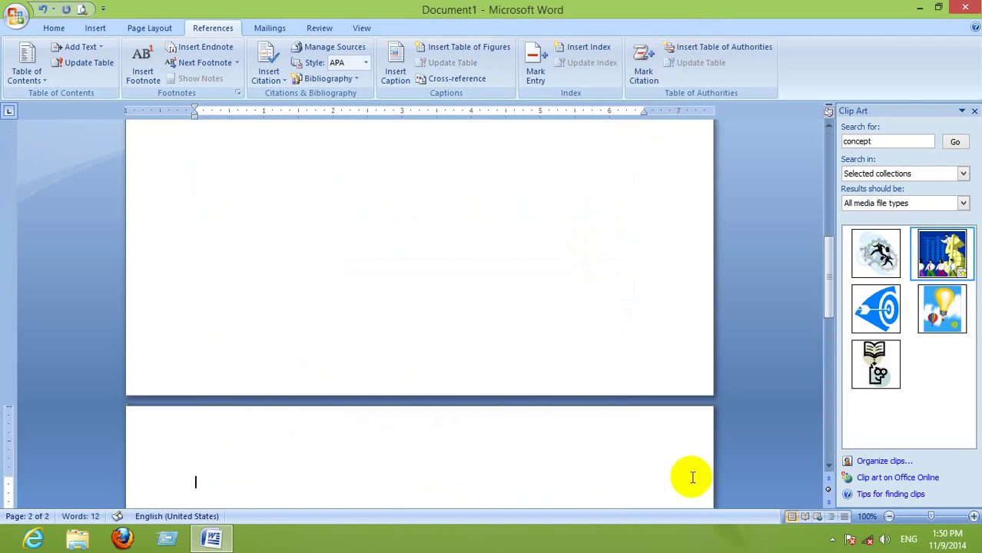
key("ctrl+v")
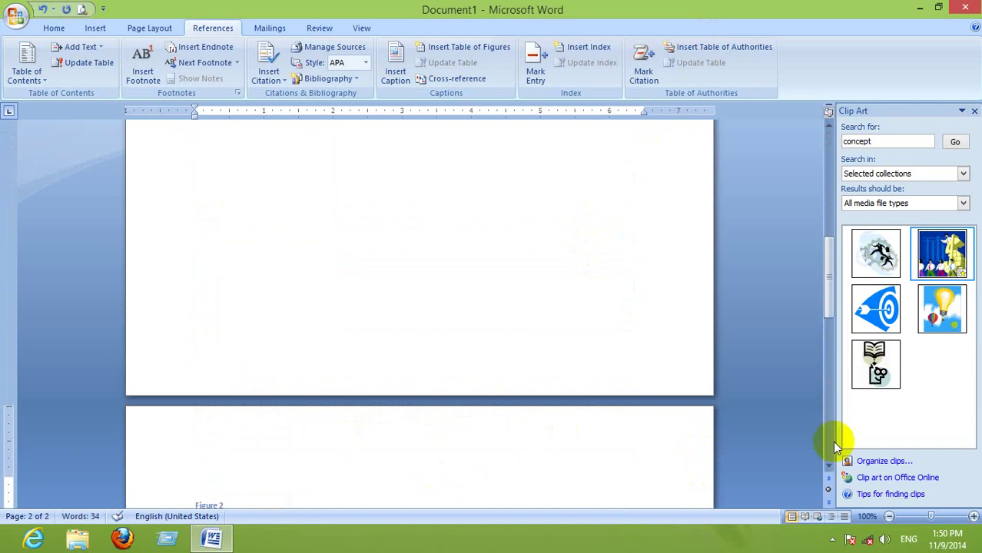
left_click(828, 468)
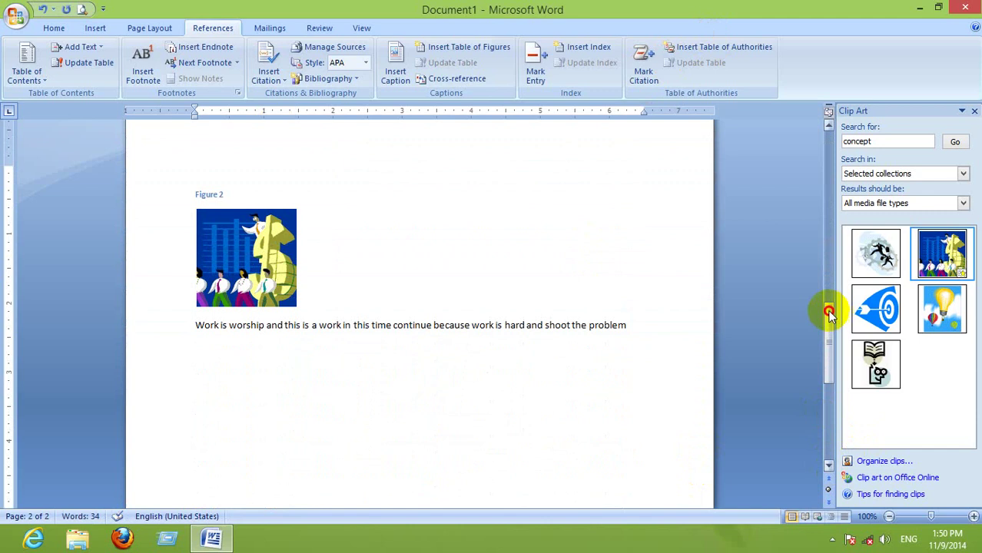
Update the entire table of figures and follow its Figure 2 entry to the captioned clip art.
left_click(824, 209)
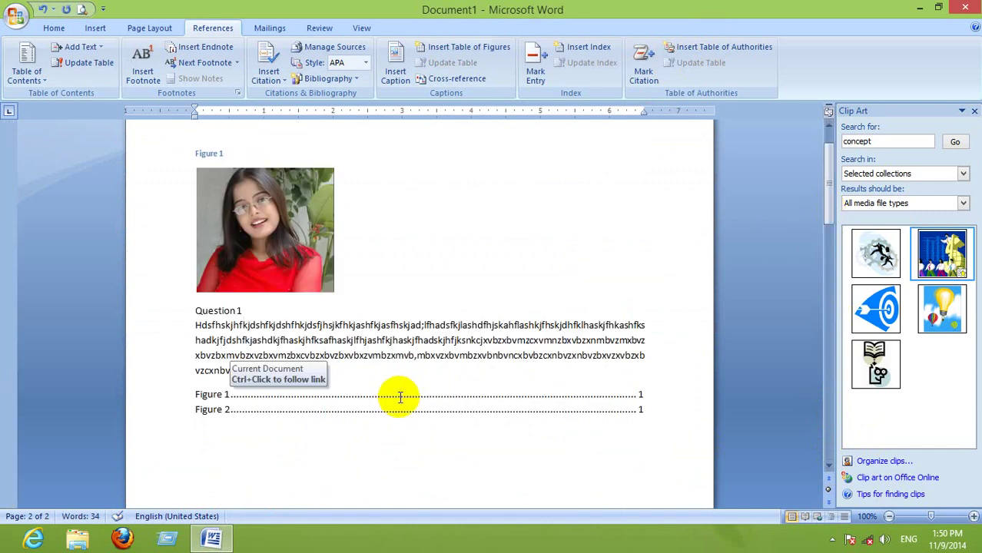
left_click(182, 410)
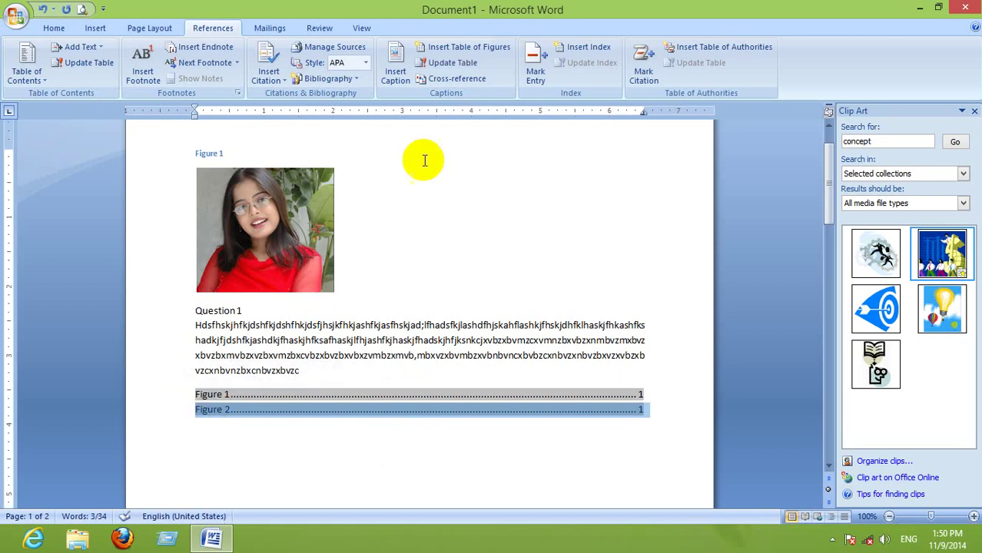
left_click(450, 65)
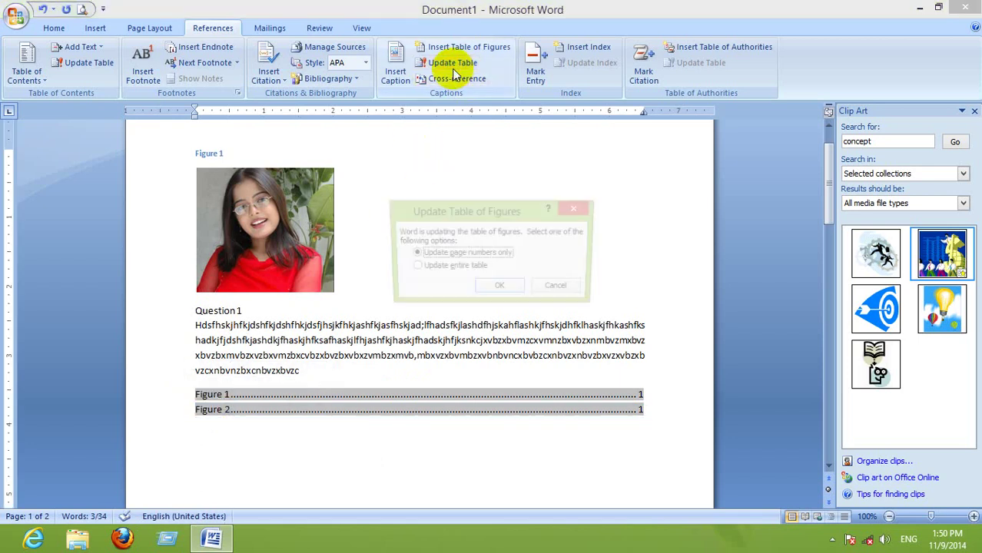
left_click(453, 268)
left_click(498, 289)
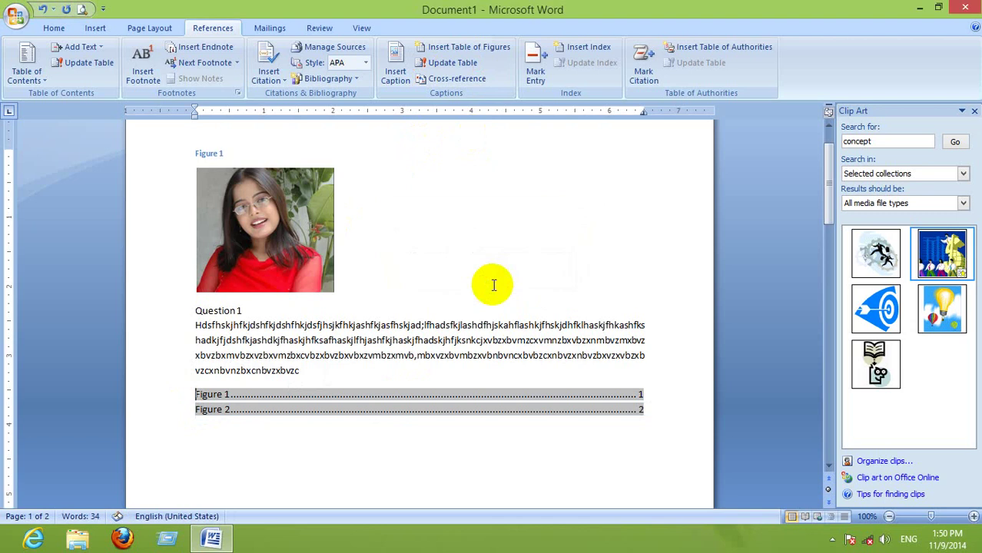
left_click(282, 411)
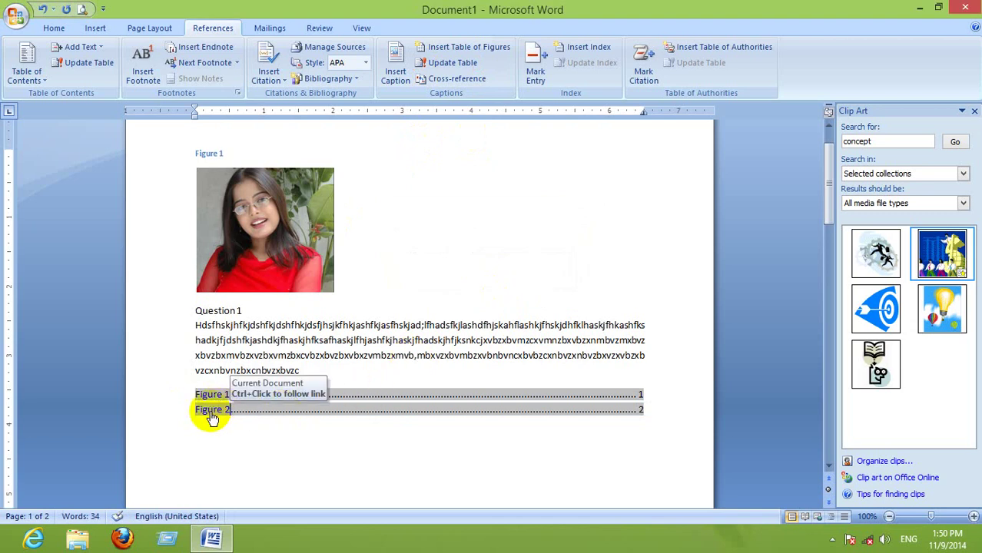
left_click(211, 416, "ctrl")
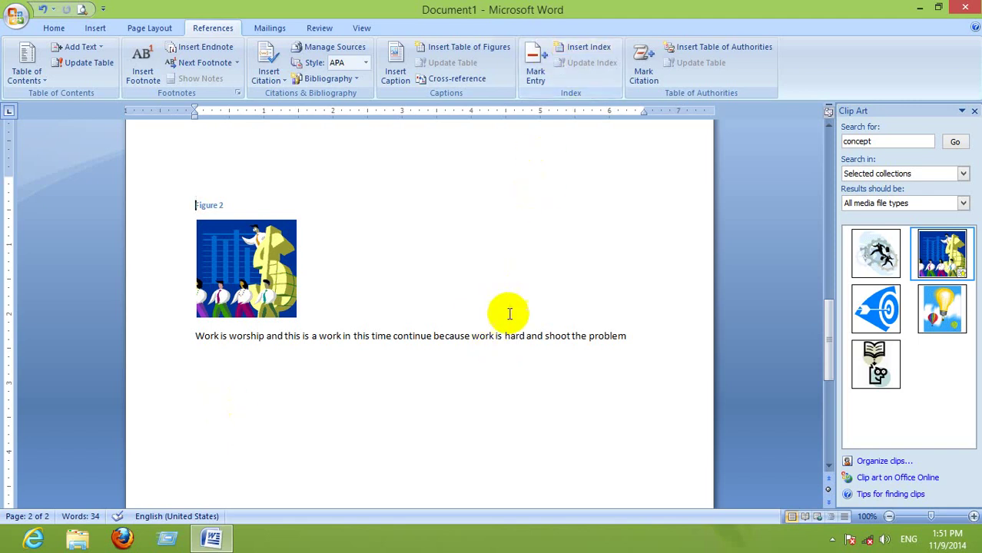
Clear the whole document and enter five words starting with A on separate lines: Aim, three first names and Aalu.
key("ctrl+a")
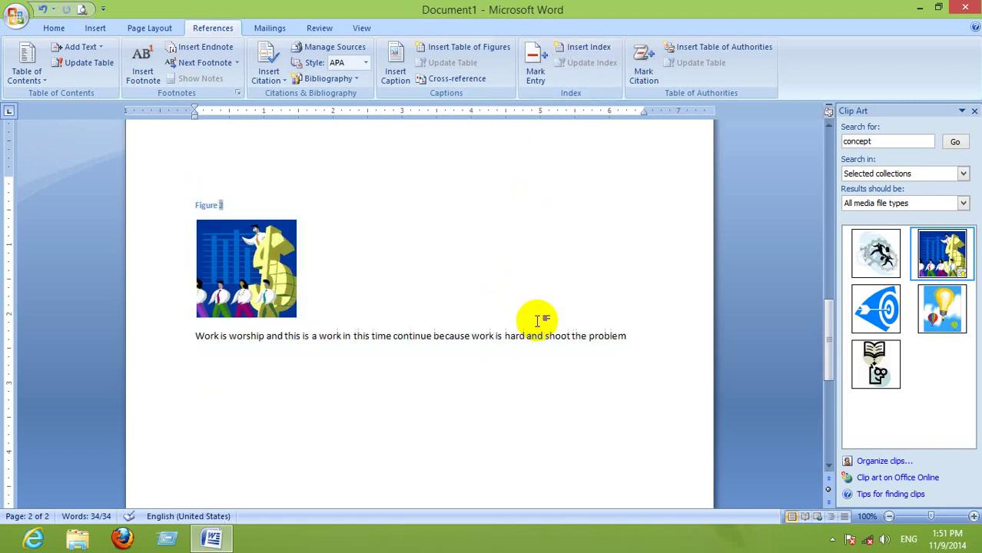
key("Delete")
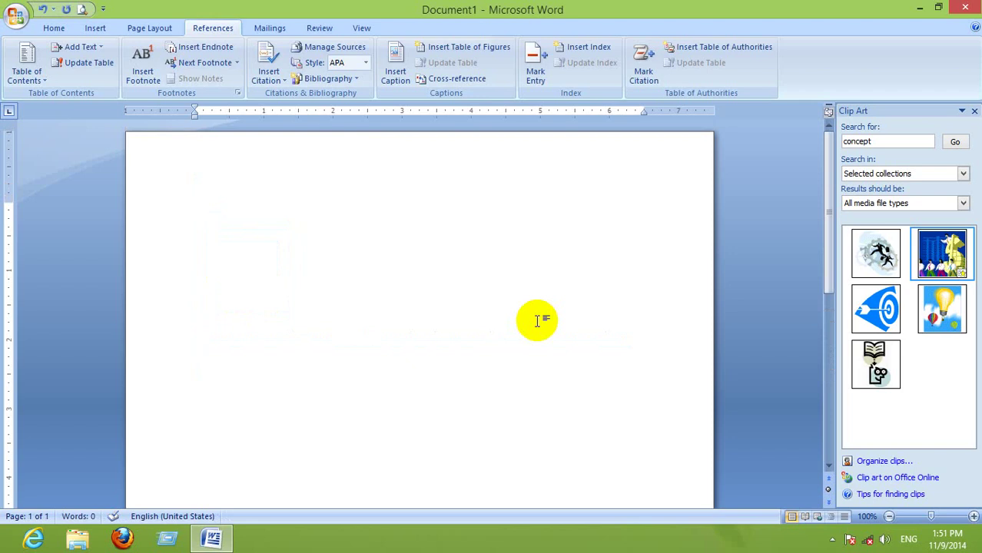
type("Aim")
key("Return")
type("amit")
key("Return")
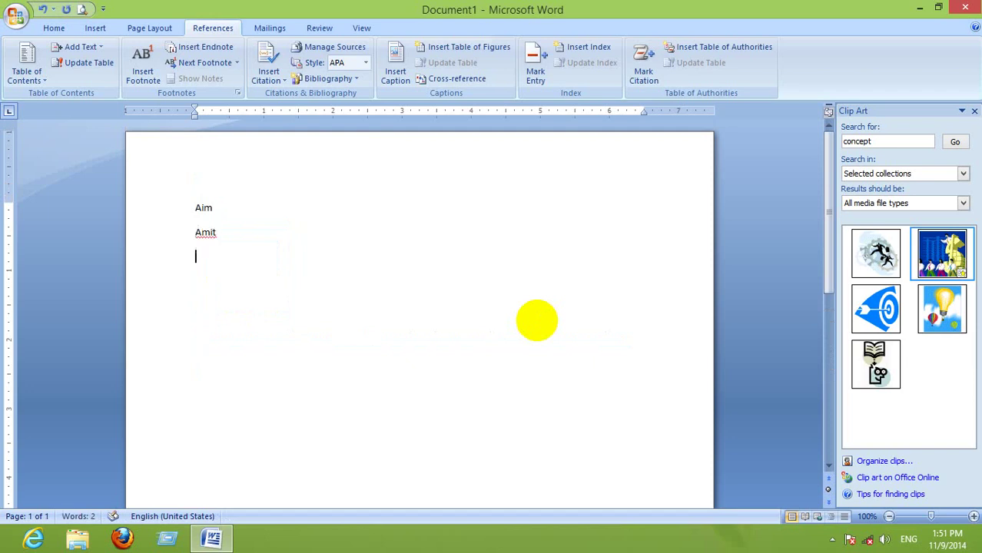
type("anamika")
key("Return")
type("aman")
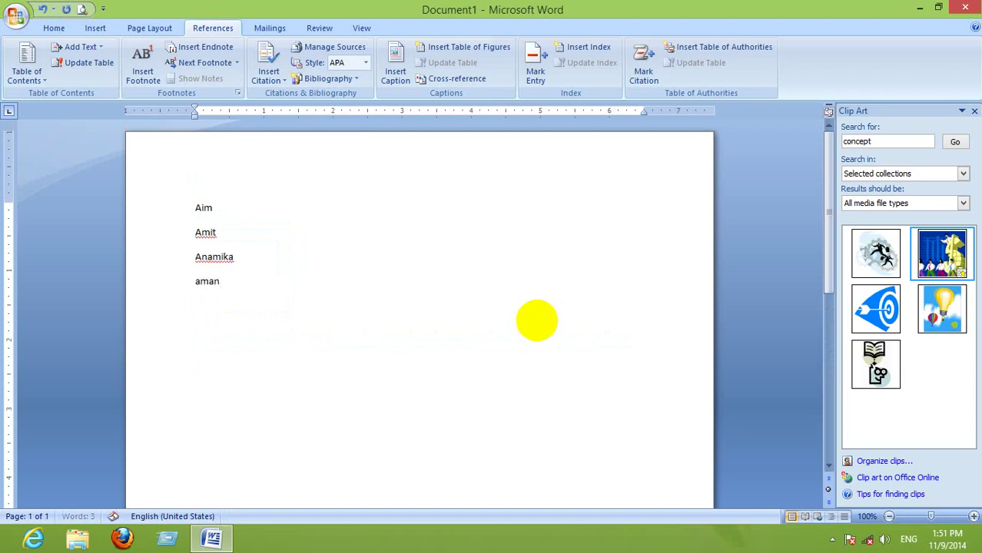
key("Return")
type("aalu")
key("Return")
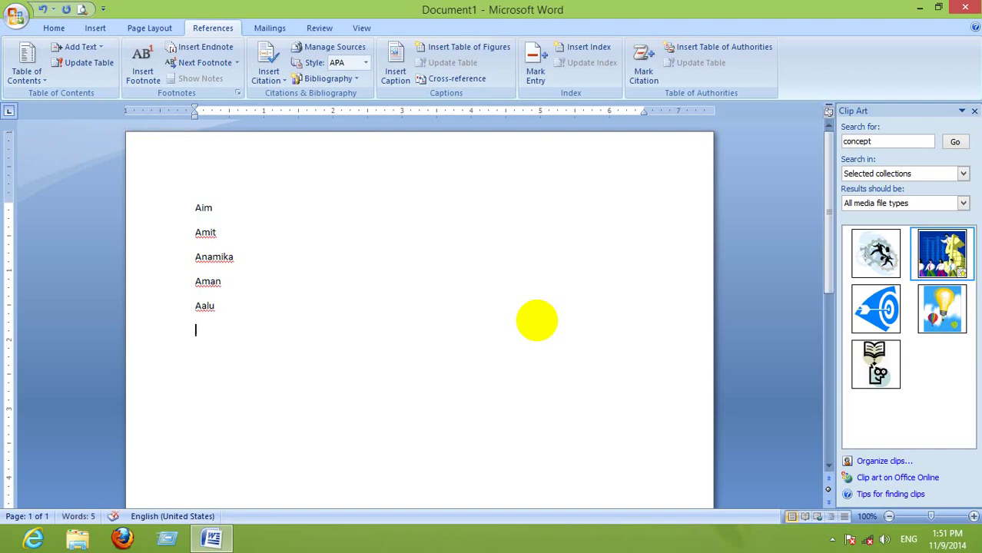
Continue the word list below Aalu with Cat, Confident, Class, Dog and Dangerous on separate lines.
type("cat")
key("Return")
type("confident")
key("Return")
type("class")
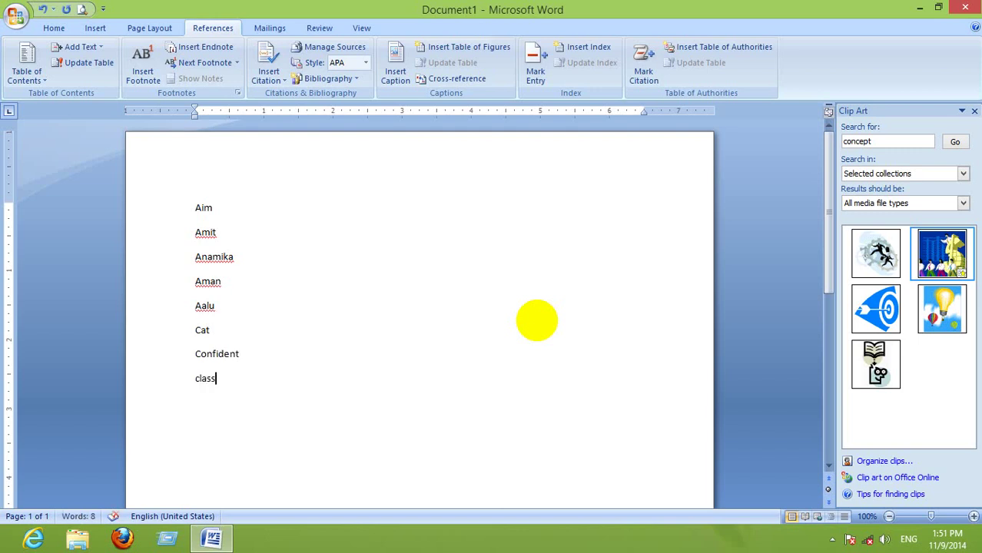
key("Return")
type("dog")
key("Return")
type("dan")
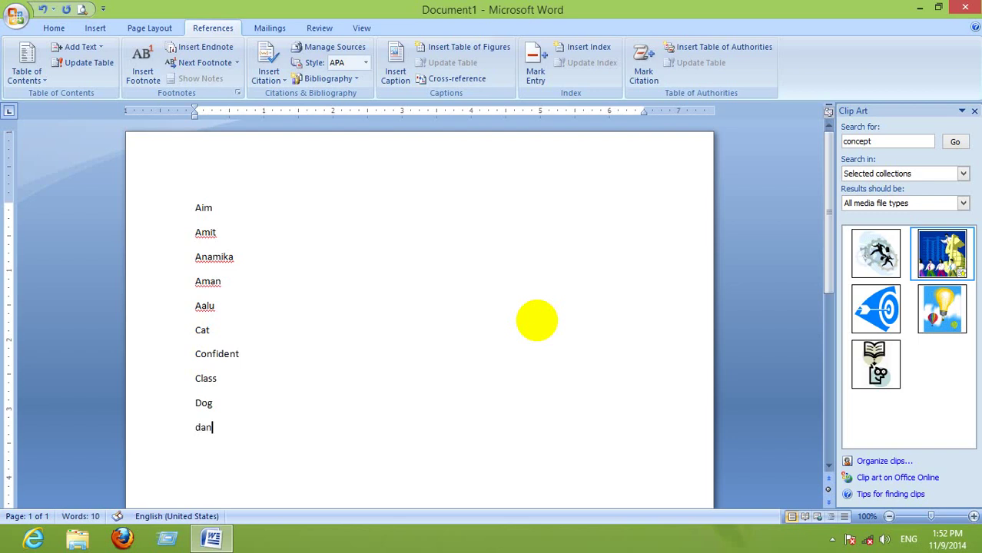
type("gerous")
key("Return")
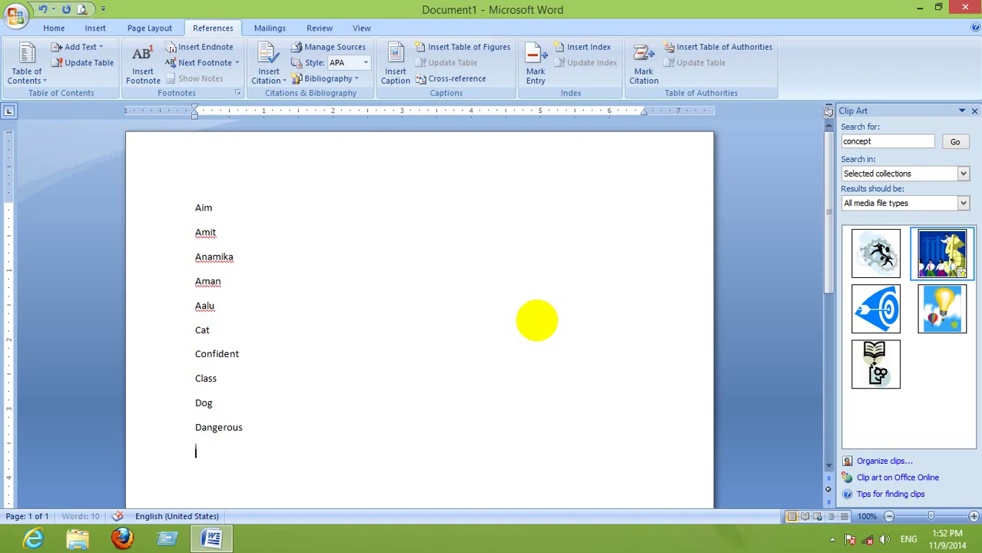
Add the word Degree on its own line below Dangerous, correcting its spelling.
type("dgrfee")
key("BackSpace")
key("BackSpace")
key("BackSpace")
type("ee")
key("Left")
key("Left")
key("Left")
key("Left")
key("Left")
type("e")
key("Right")
key("Right")
key("Right")
key("Right")
key("Return")
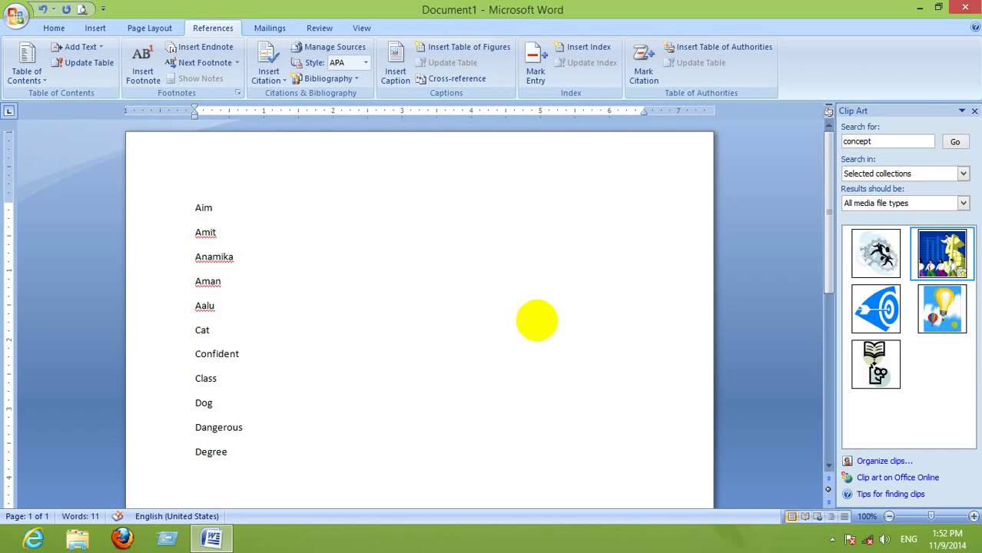
Finish the word list with Dram, Dance, Dark and deep on separate lines below Degree.
type("drs")
key("BackSpace")
type("am")
key("Return")
type("dance")
key("Return")
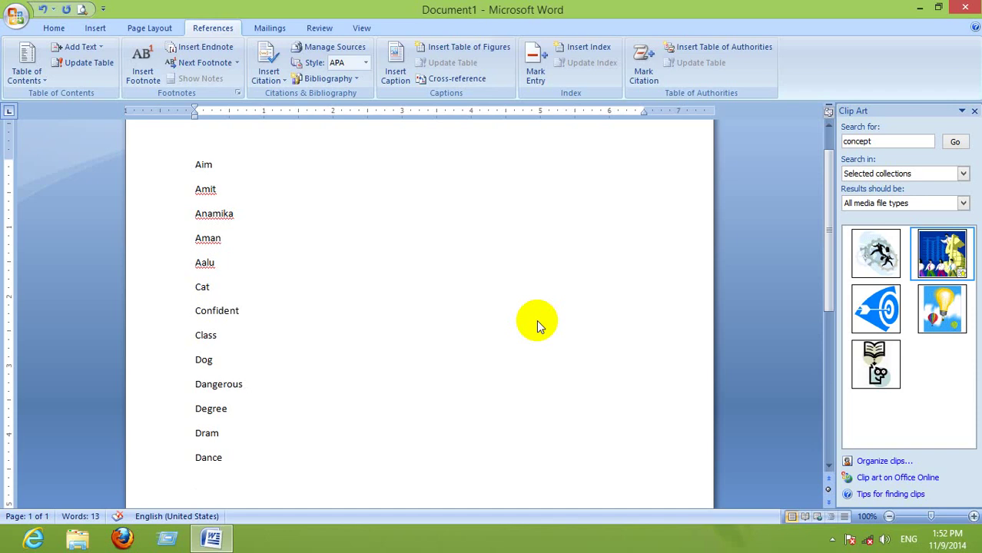
type("dark")
key("Return")
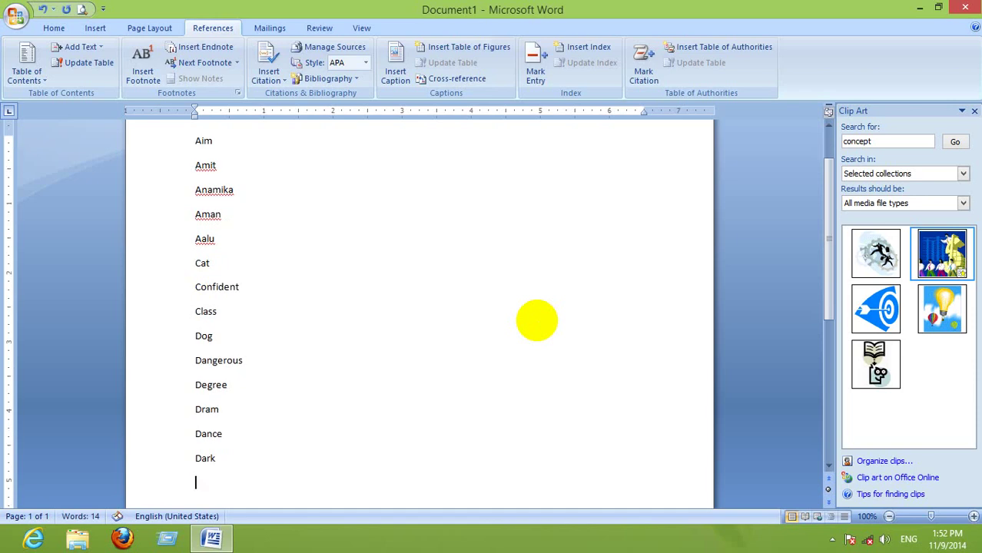
type("deep")
Mark Aim as a main index entry for the current page and hide the formatting marks.
left_click(537, 51)
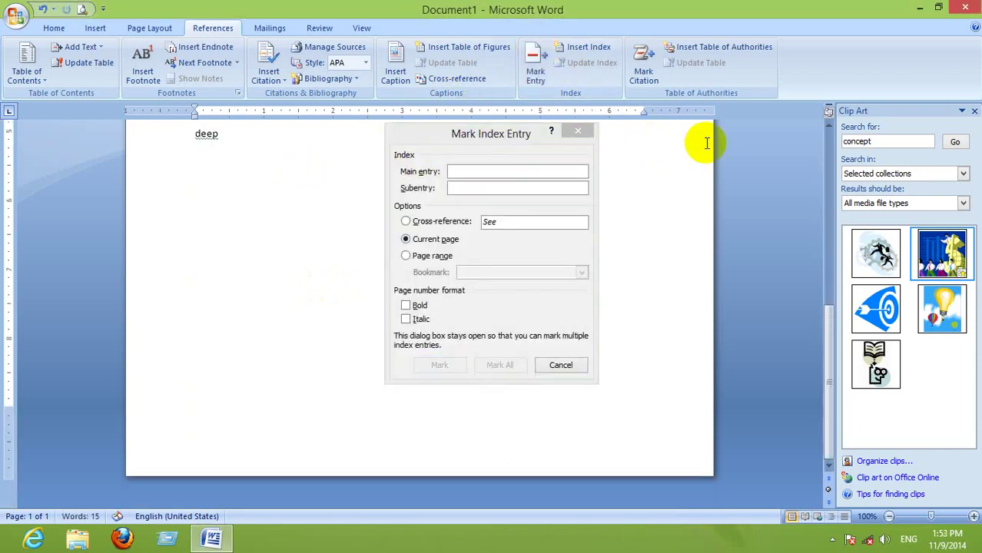
left_click(828, 143)
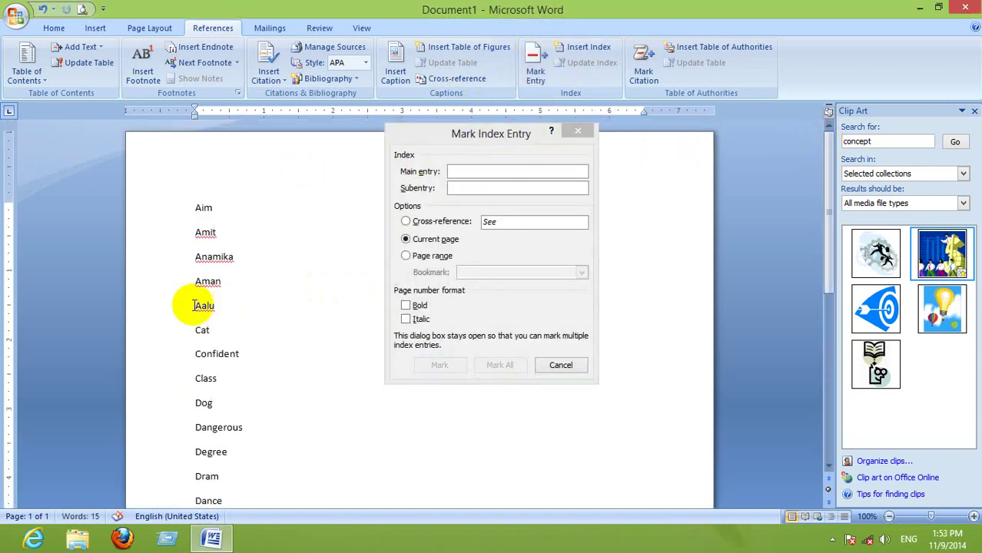
left_click_drag(219, 201, 139, 200)
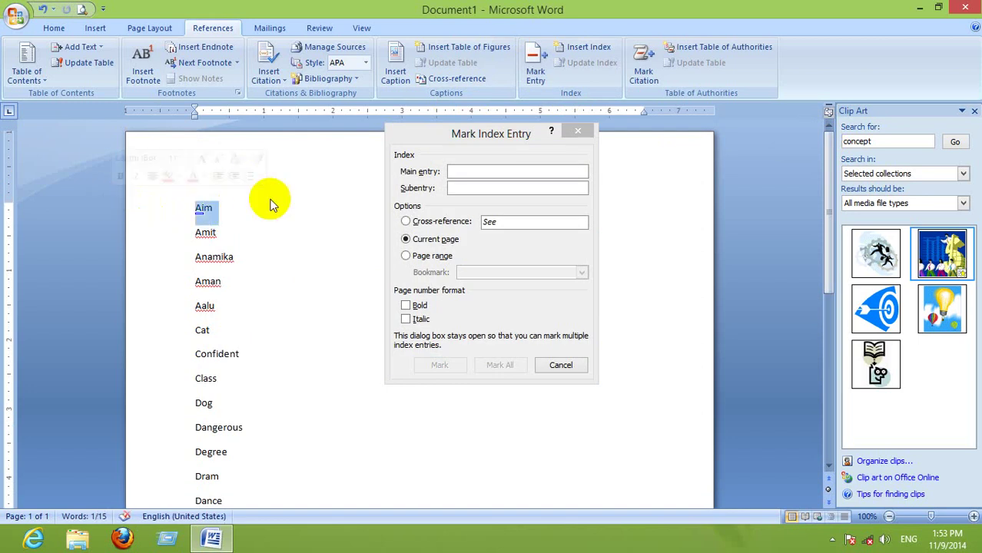
left_click(483, 168)
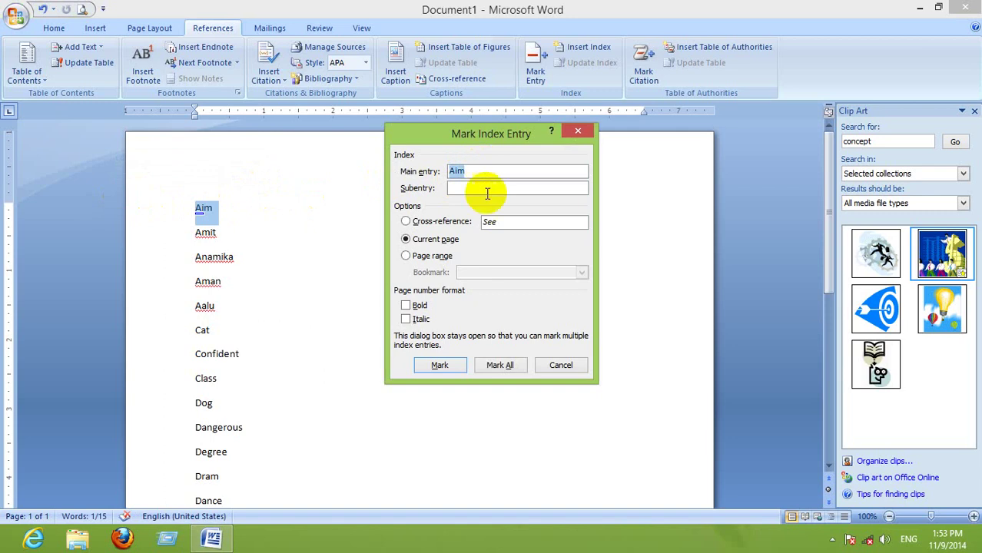
left_click(445, 366)
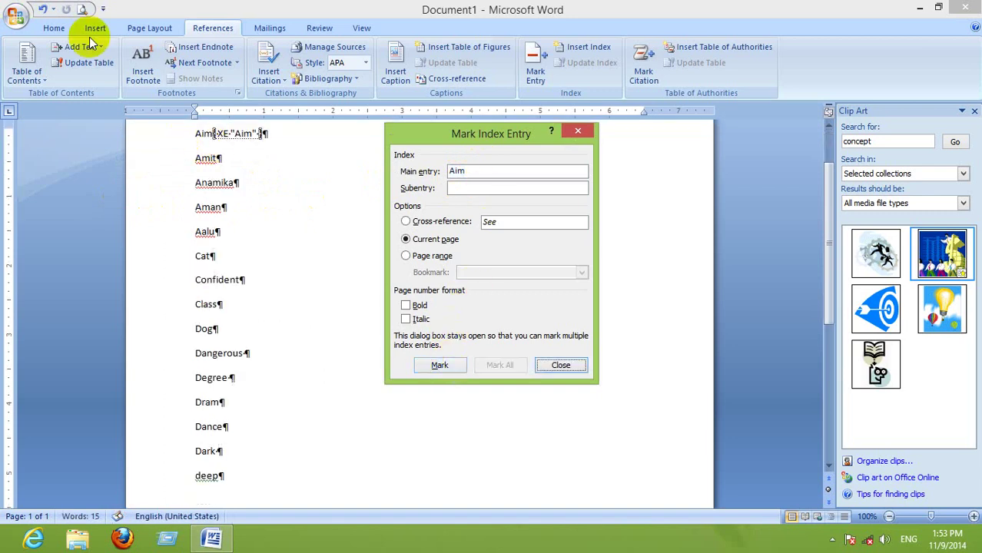
left_click(66, 28)
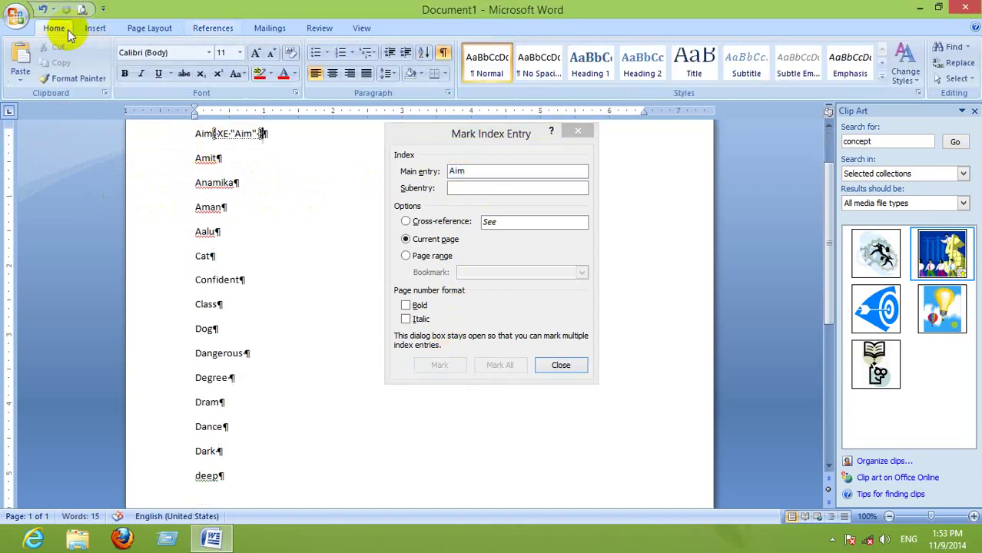
left_click(446, 54)
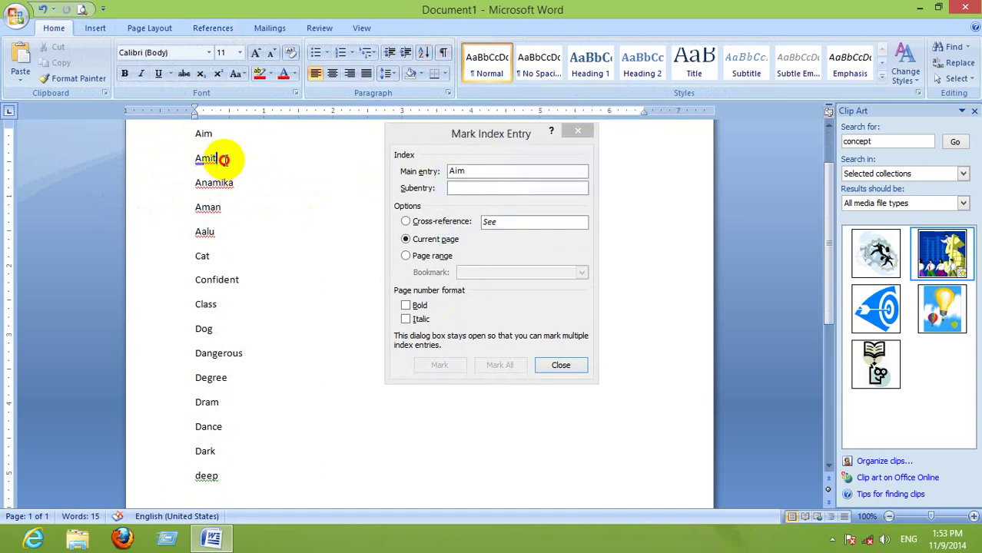
Mark the first name directly below Aim as a main index entry for the current page, with formatting marks hidden again.
left_click(164, 159)
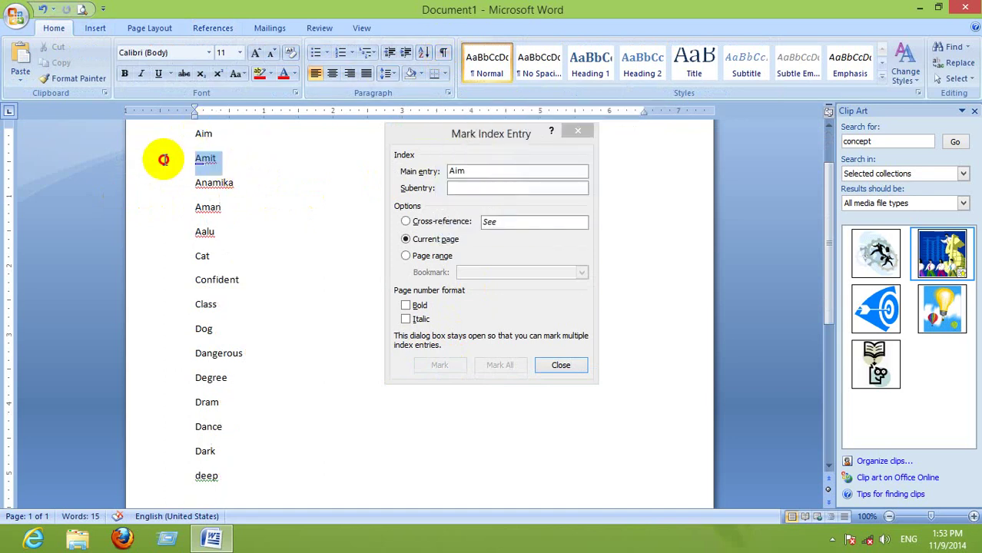
left_click(482, 172)
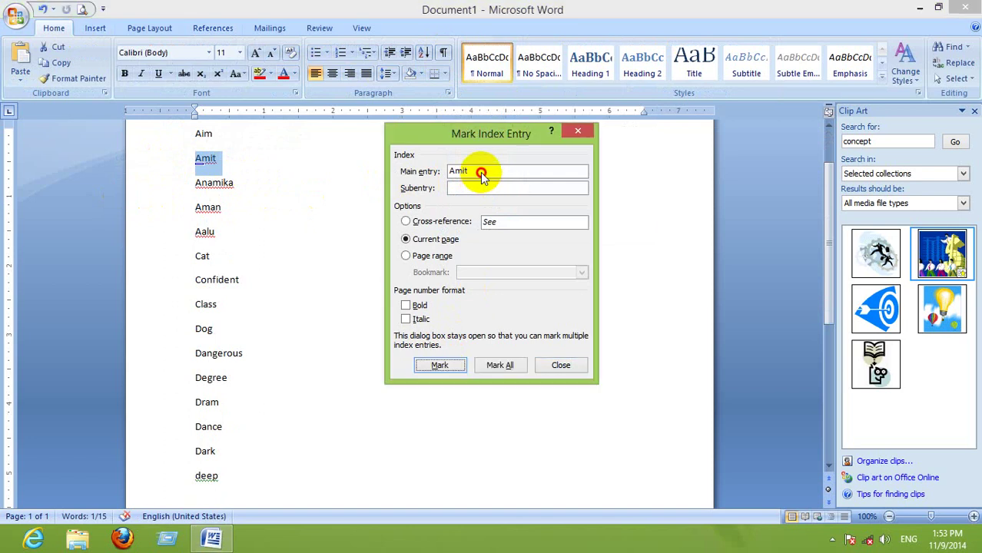
left_click(446, 58)
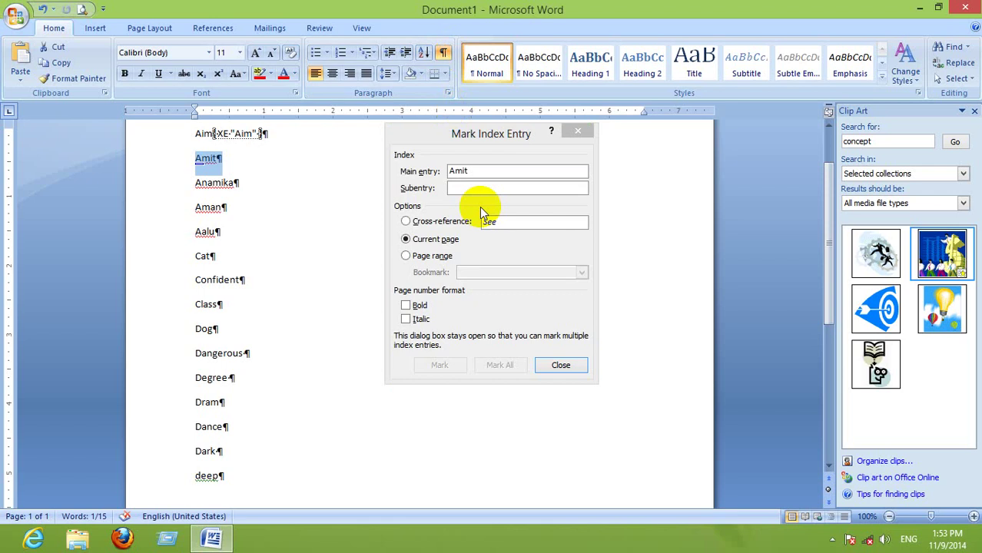
left_click(443, 52)
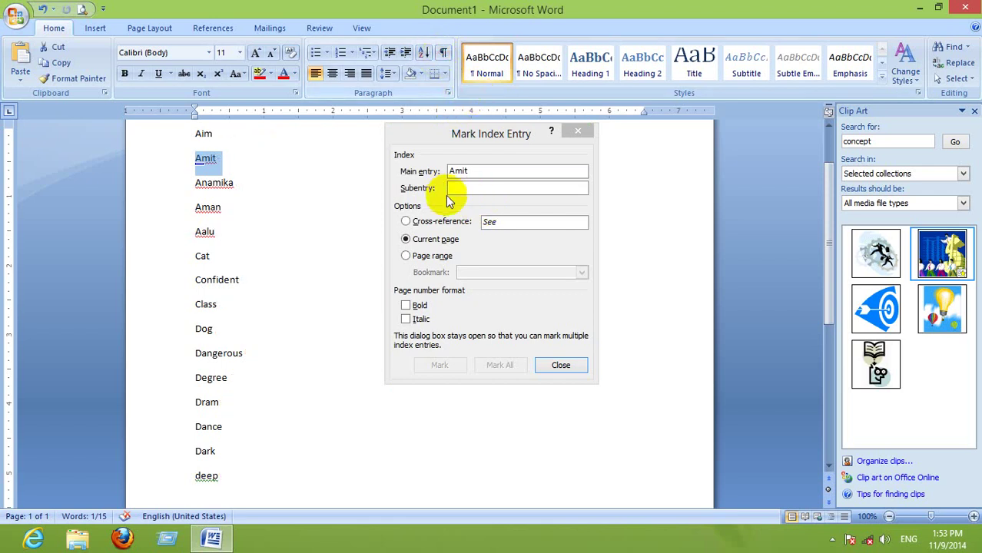
left_click(443, 364)
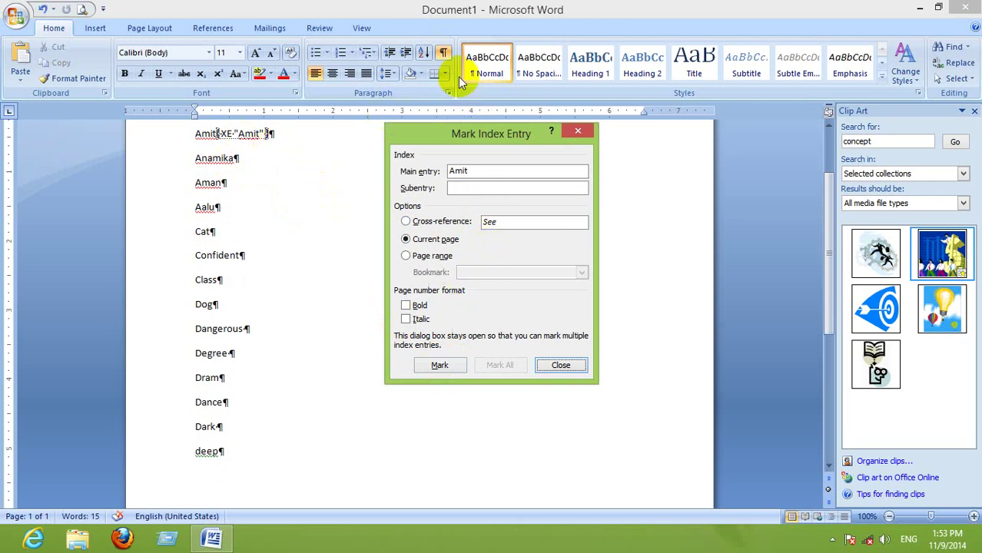
left_click(443, 52)
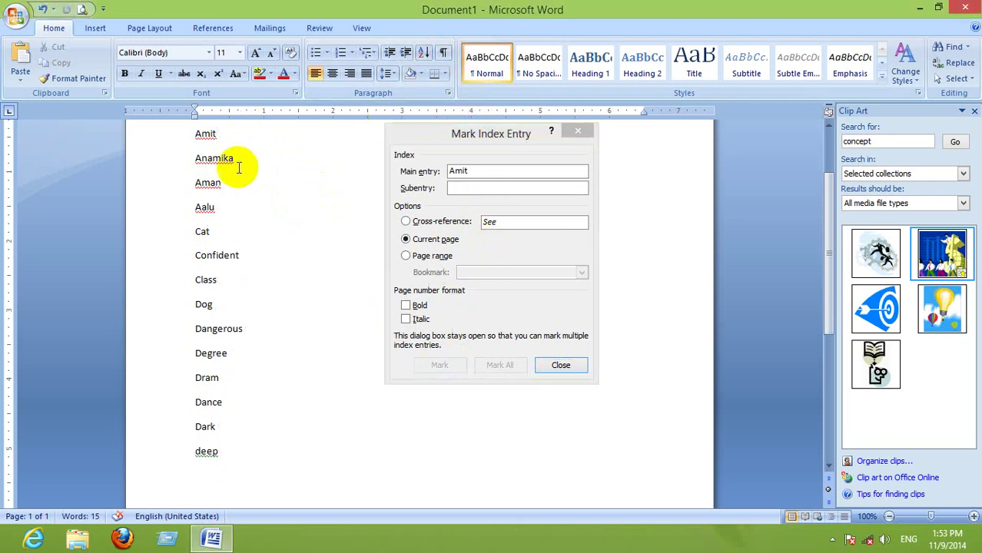
Mark the third word in the list as a main index entry for the current page and hide the formatting marks.
left_click(181, 158)
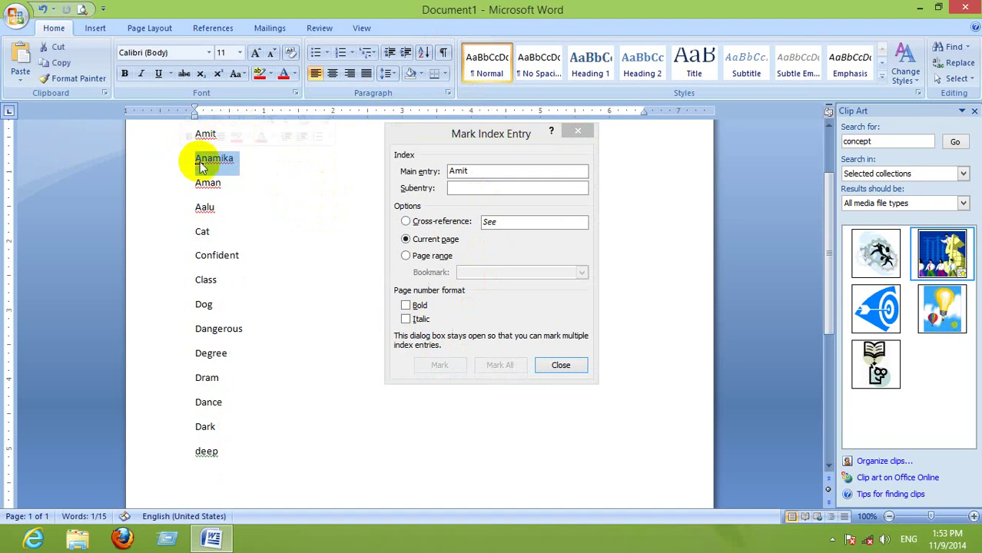
left_click(483, 171)
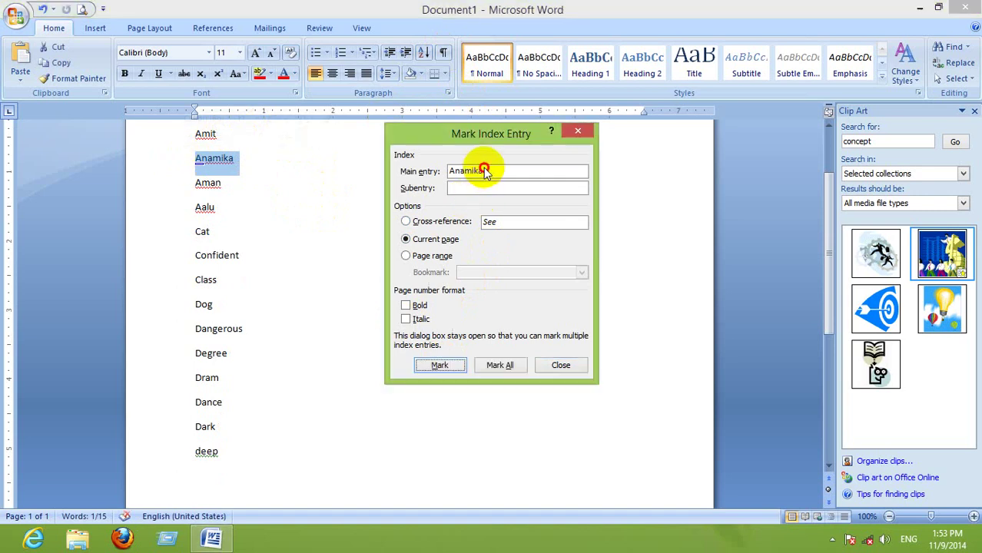
left_click(442, 364)
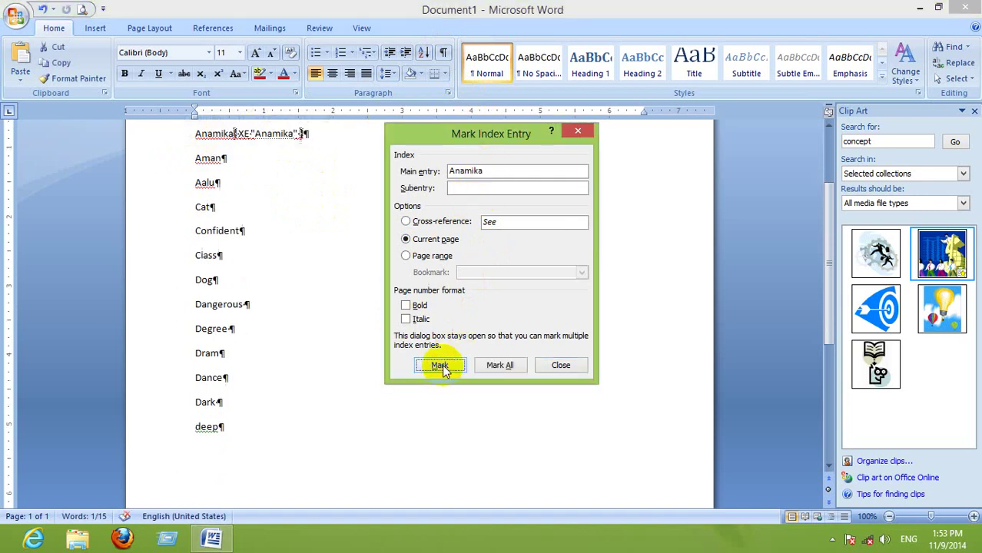
left_click(443, 52)
Mark the name directly above Aalu as a main index entry for the current page and hide the formatting marks.
left_click(188, 159)
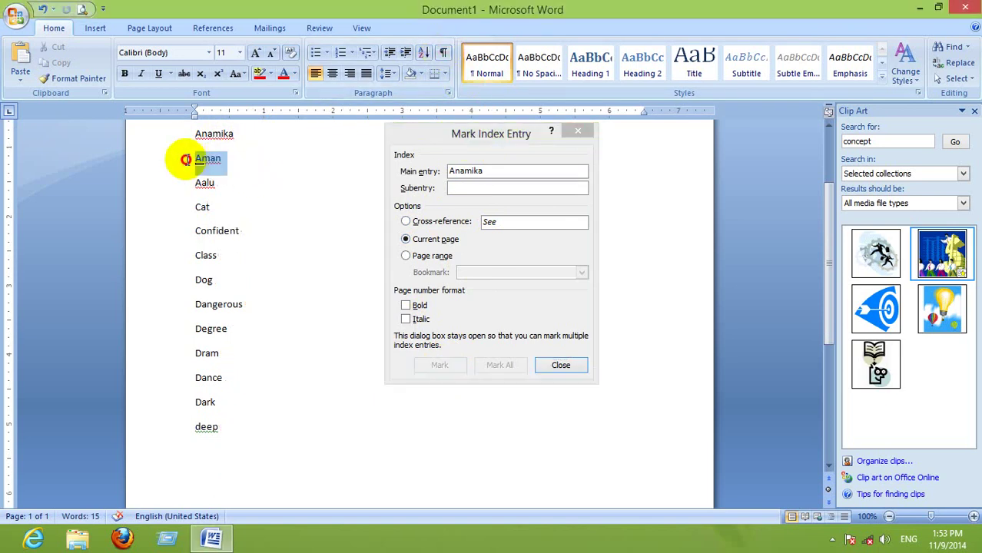
left_click(481, 172)
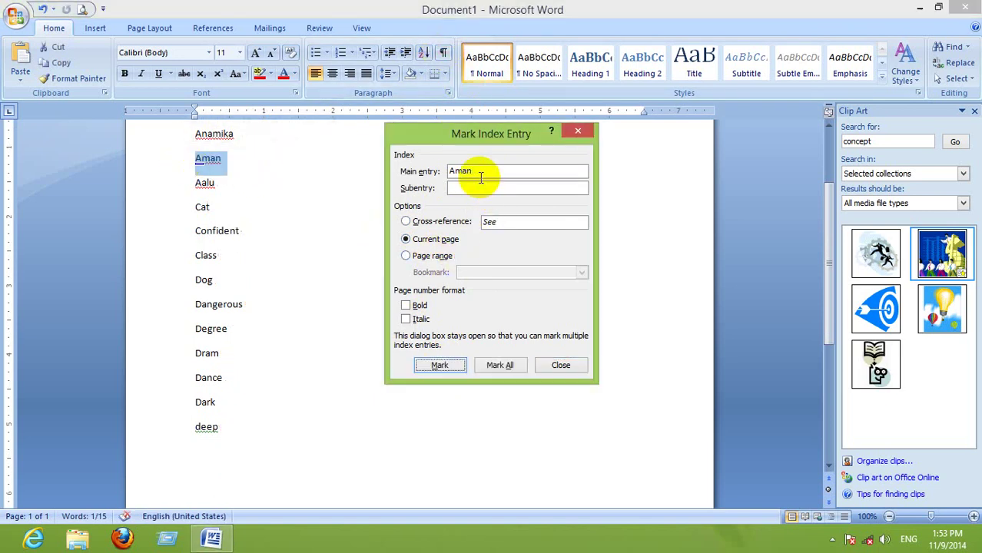
left_click(440, 365)
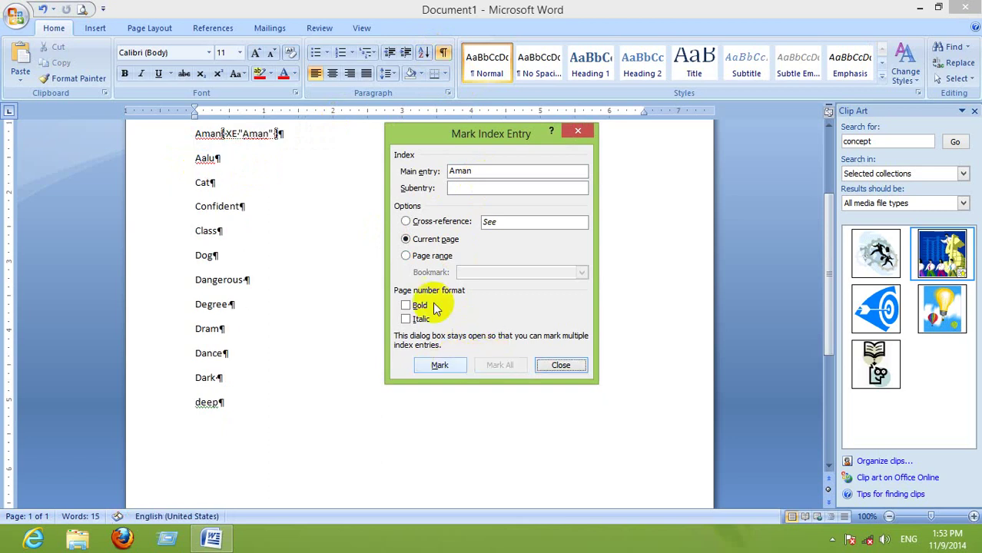
left_click(445, 54)
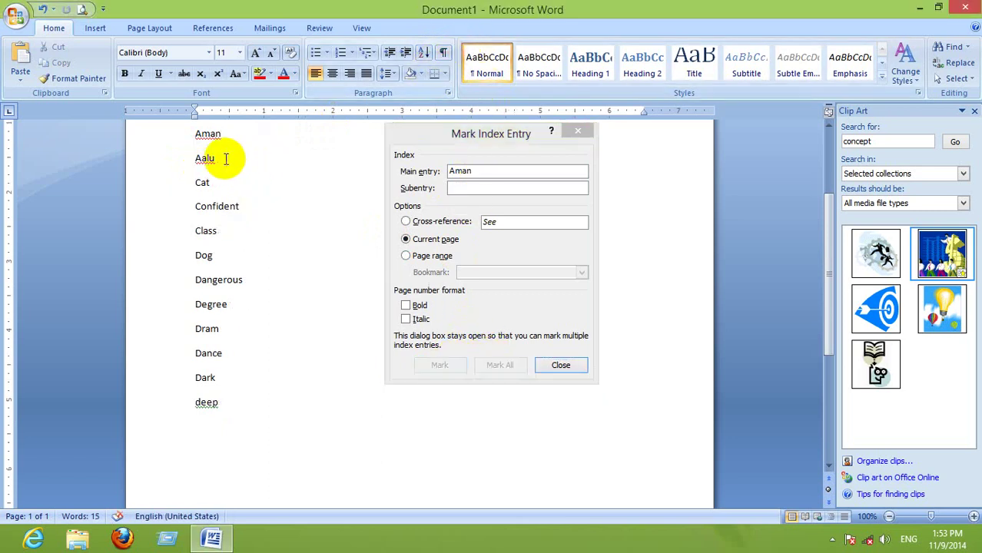
Mark Aalu as a main index entry for the current page and hide the formatting marks.
left_click(175, 160)
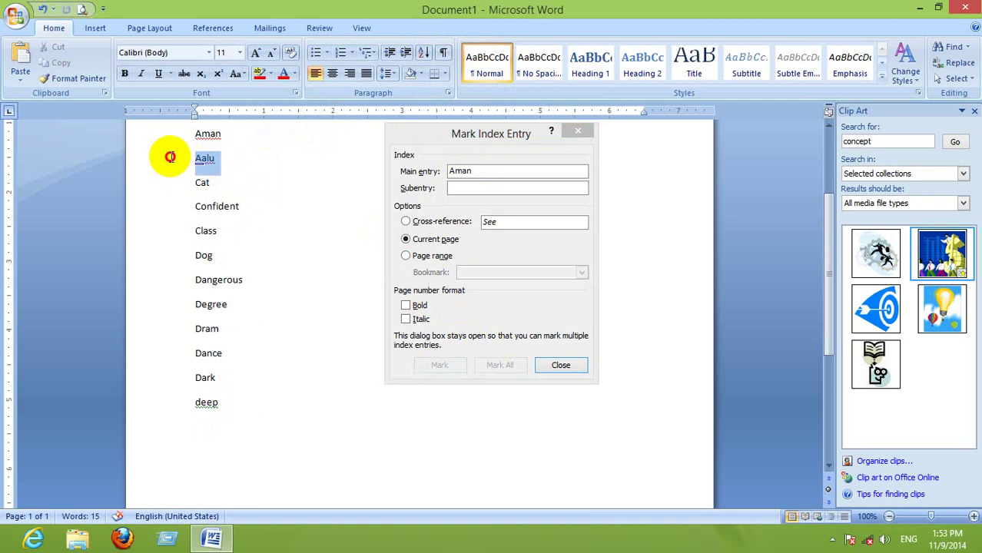
left_click(469, 174)
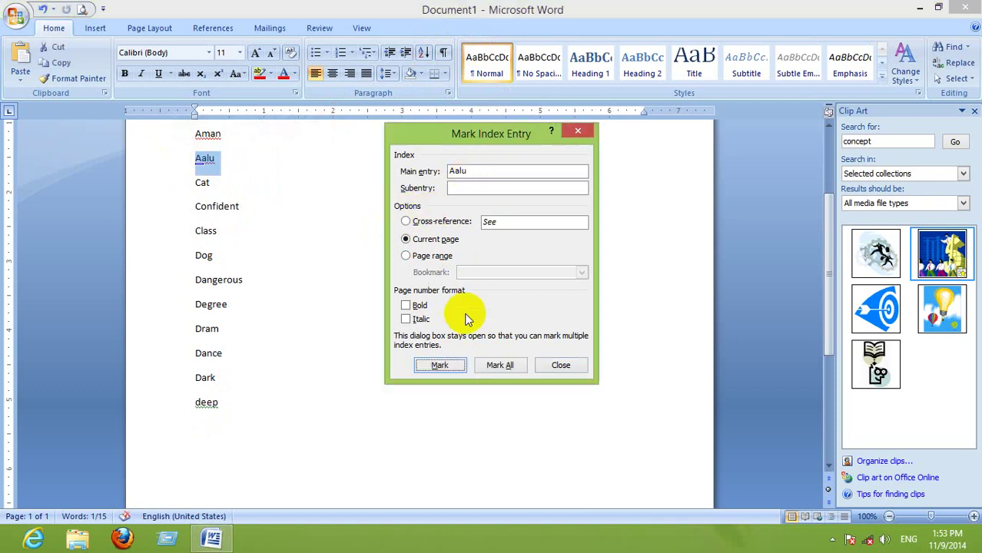
left_click(450, 366)
left_click(446, 54)
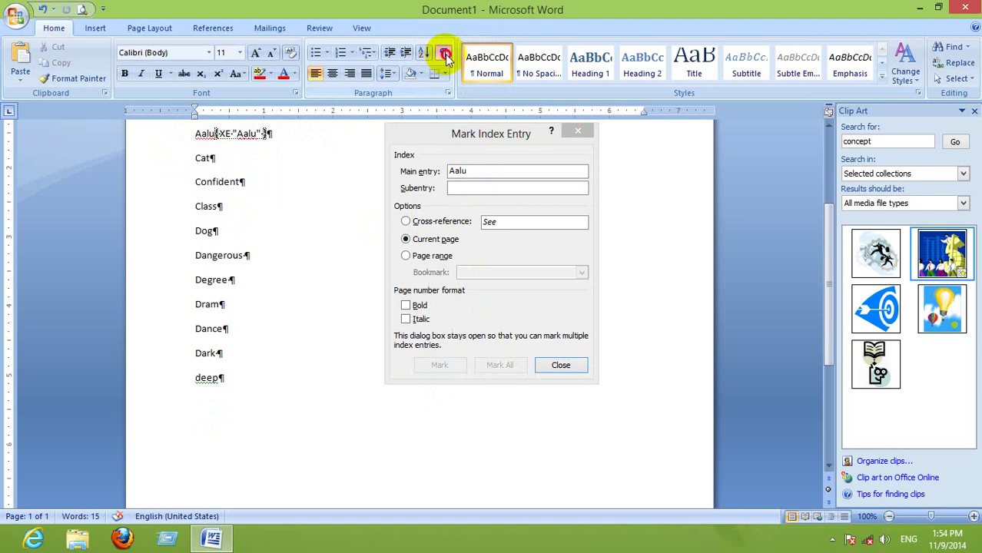
Mark Cat as a main index entry for the current page, with the formatting marks hidden again.
left_click(174, 156)
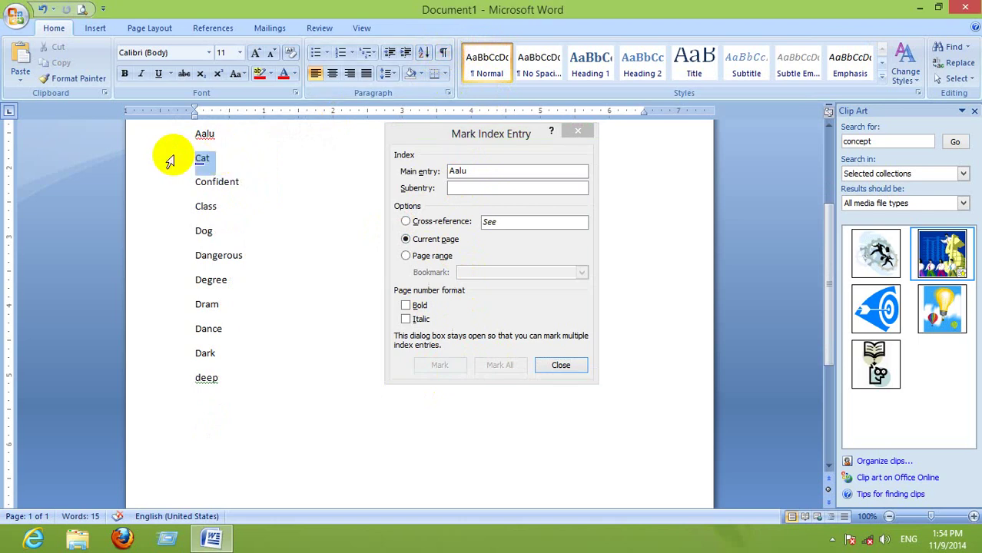
left_click(445, 53)
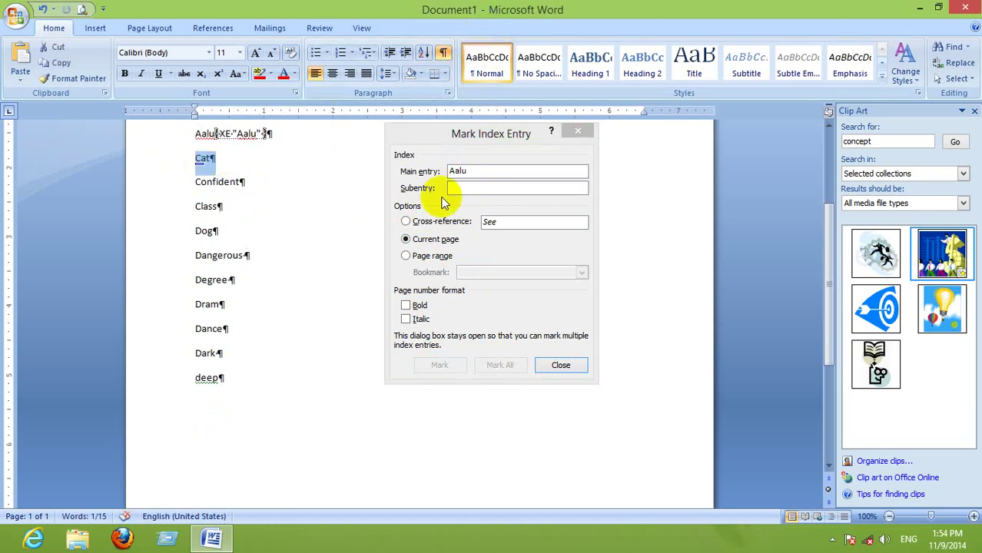
left_click(445, 53)
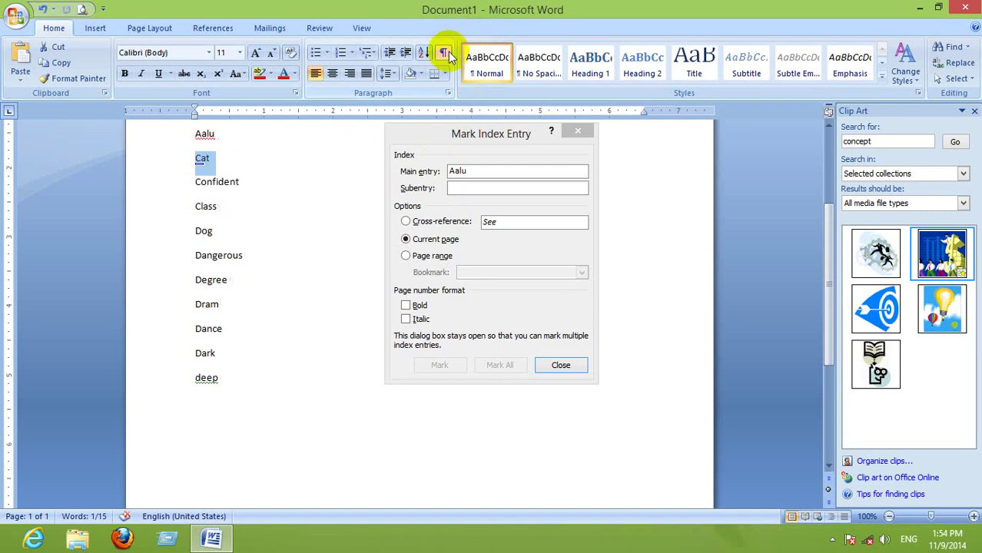
left_click(438, 364)
left_click(440, 365)
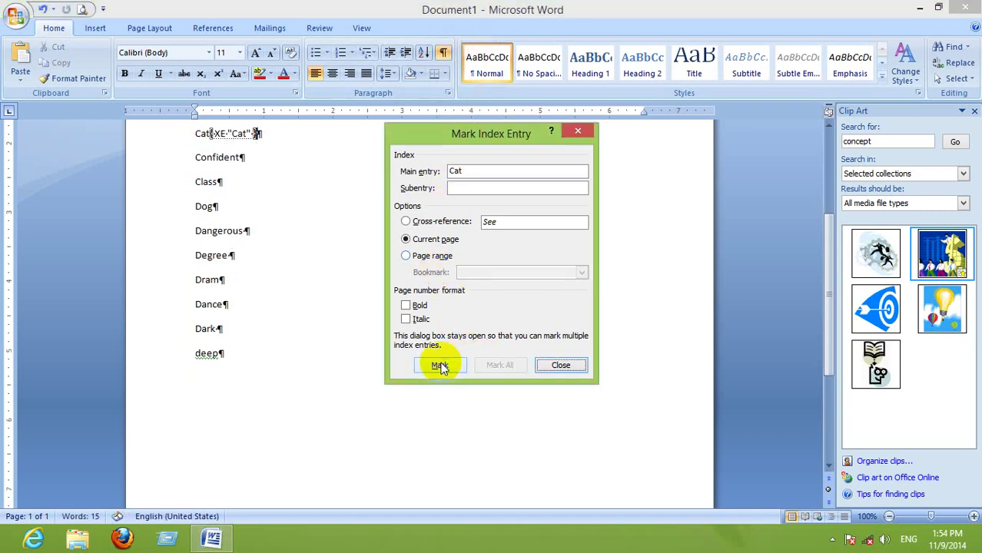
left_click(446, 52)
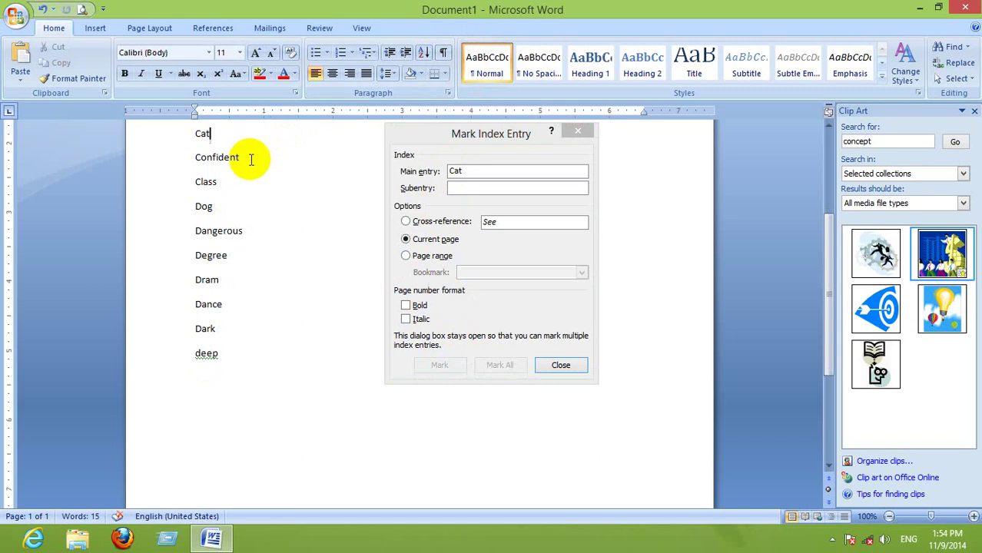
Mark Confident as a main index entry for the current page and hide the formatting marks.
left_click(189, 154)
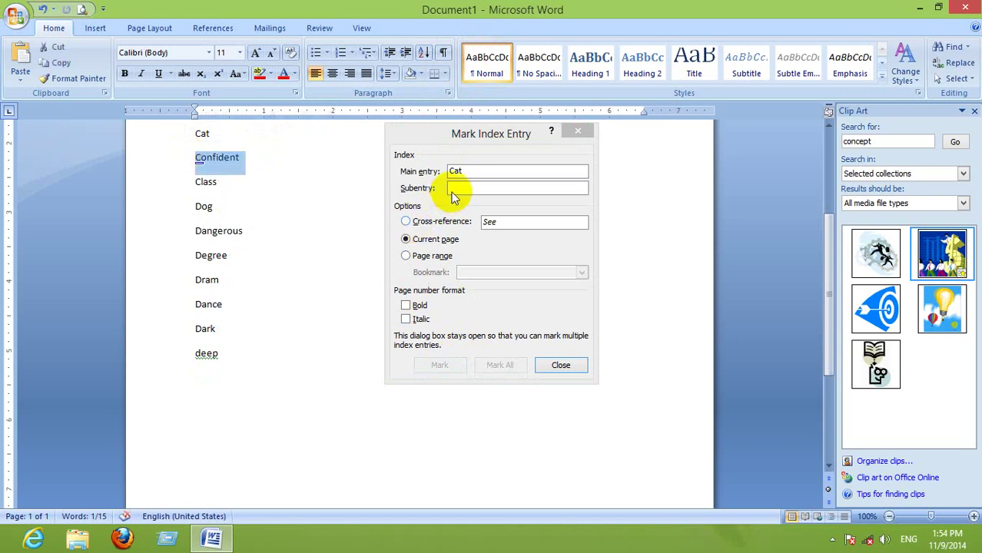
left_click(469, 177)
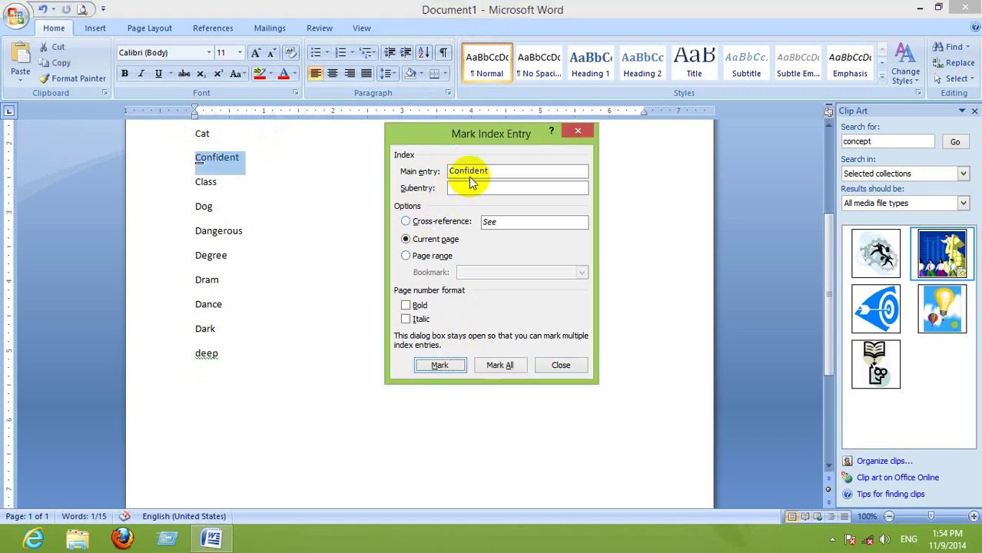
left_click(443, 365)
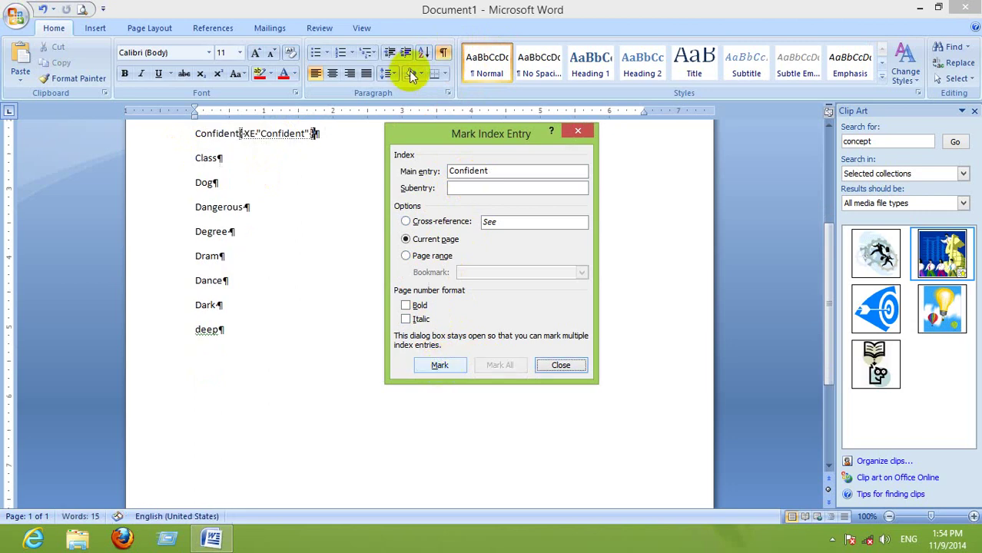
left_click(443, 53)
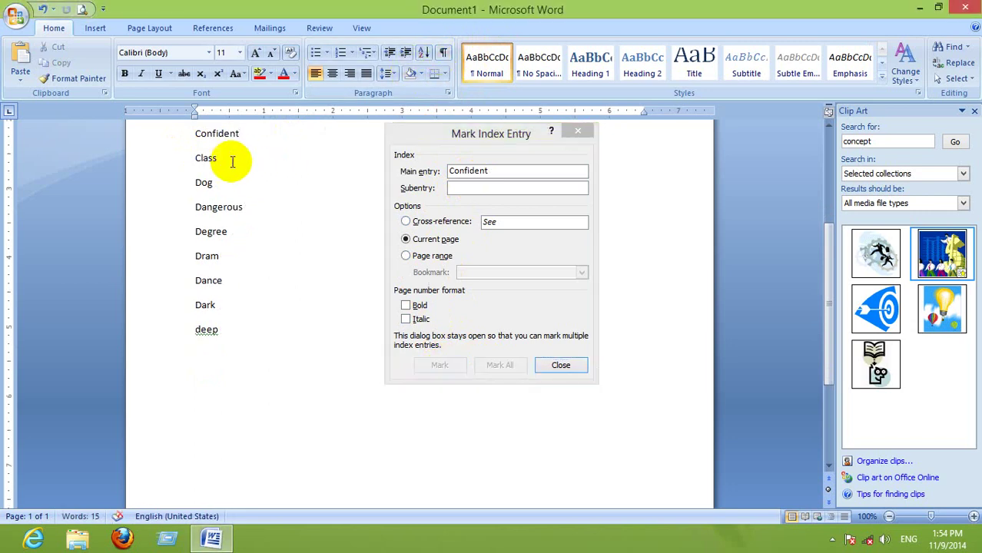
Mark Class as a main index entry for the current page and hide the formatting marks.
left_click(171, 178)
left_click(470, 177)
left_click_drag(471, 177, 473, 175)
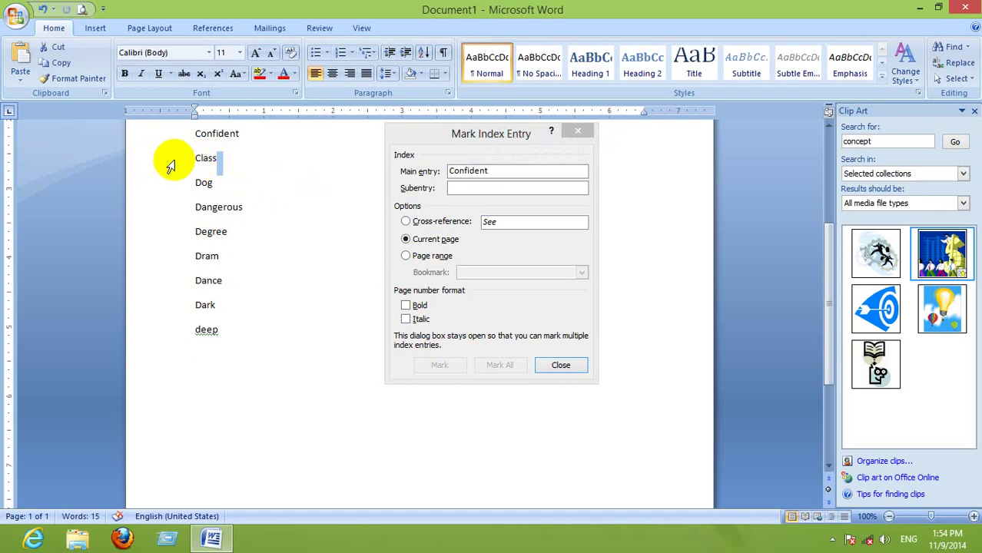
left_click(303, 209)
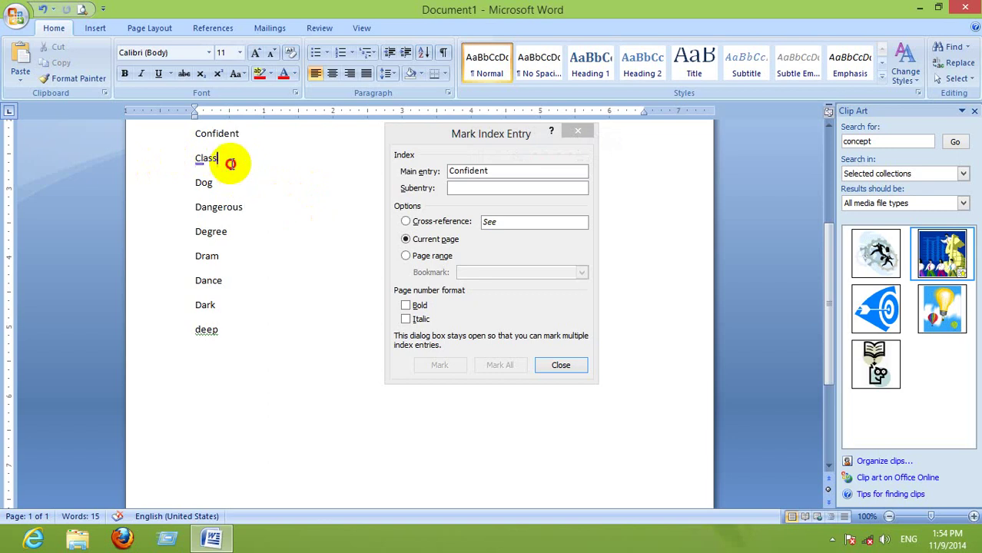
left_click_drag(230, 163, 185, 158)
left_click(495, 175)
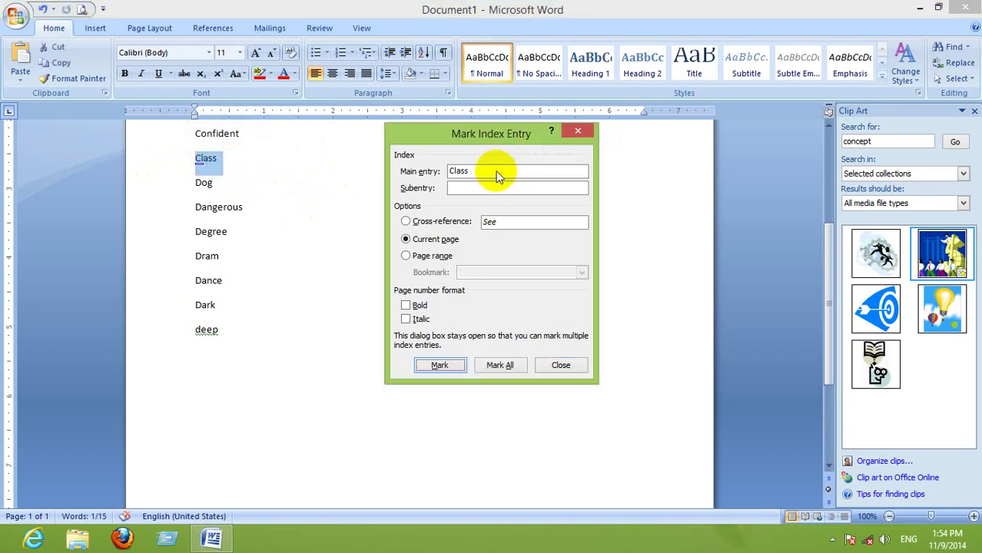
left_click(446, 364)
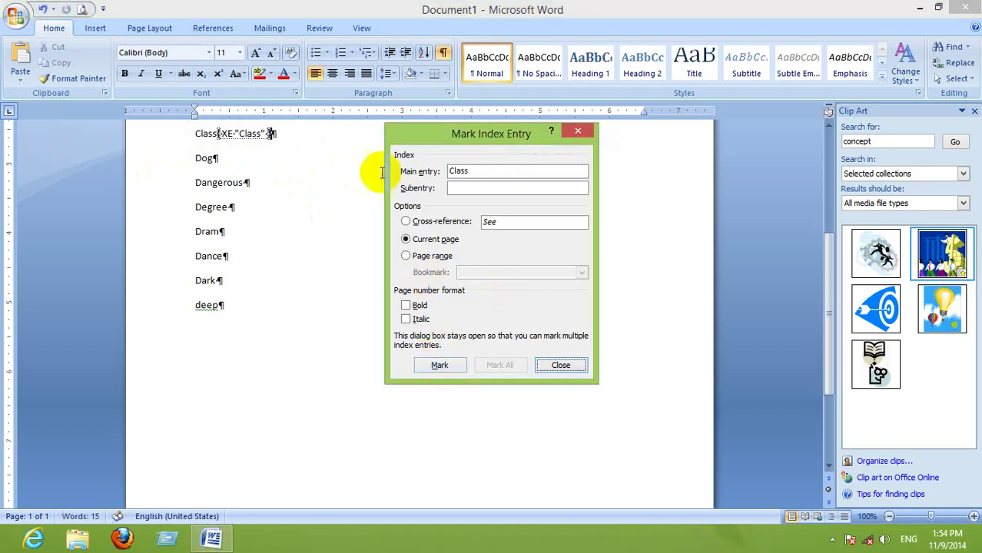
left_click(444, 52)
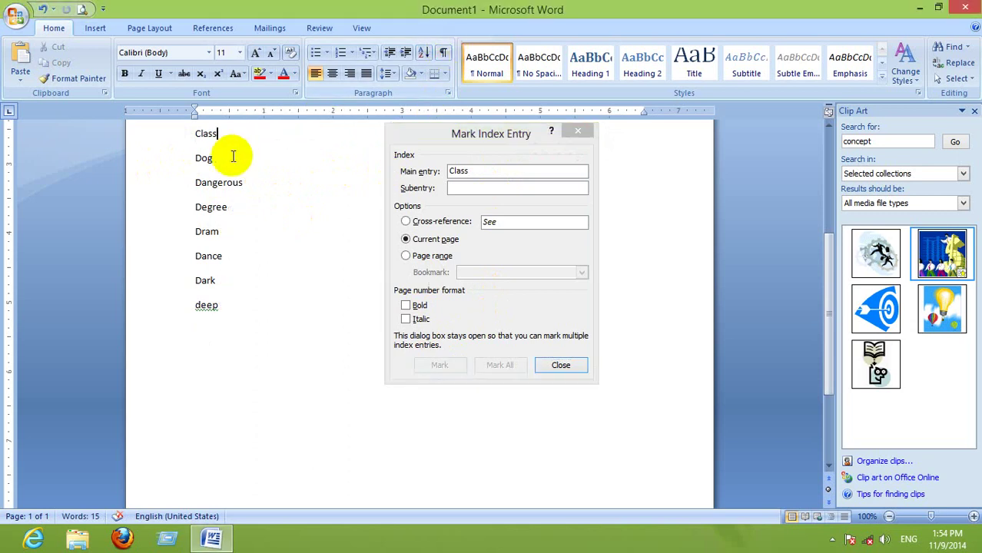
Mark Dog as a main index entry for the current page and hide the formatting marks.
left_click_drag(226, 158, 180, 157)
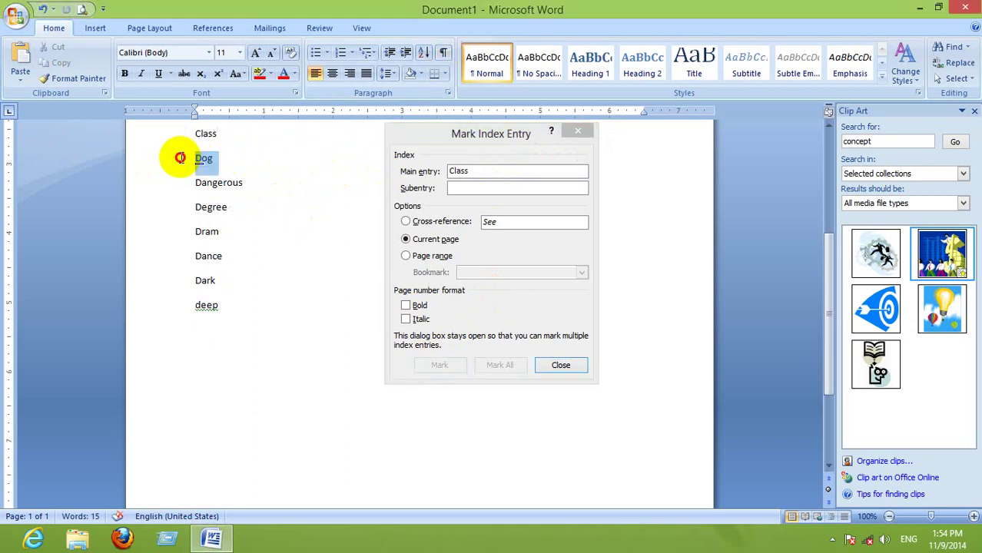
left_click(486, 171)
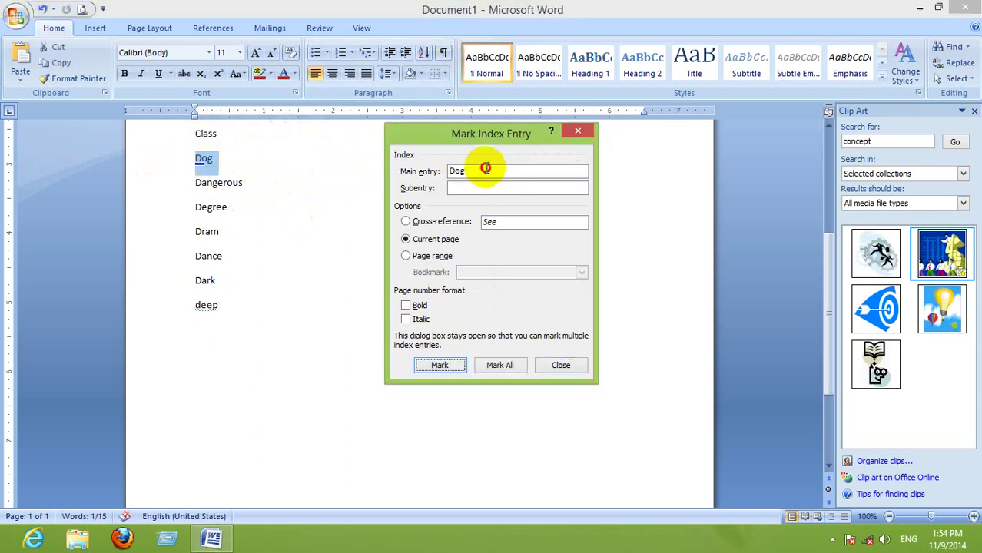
left_click(440, 366)
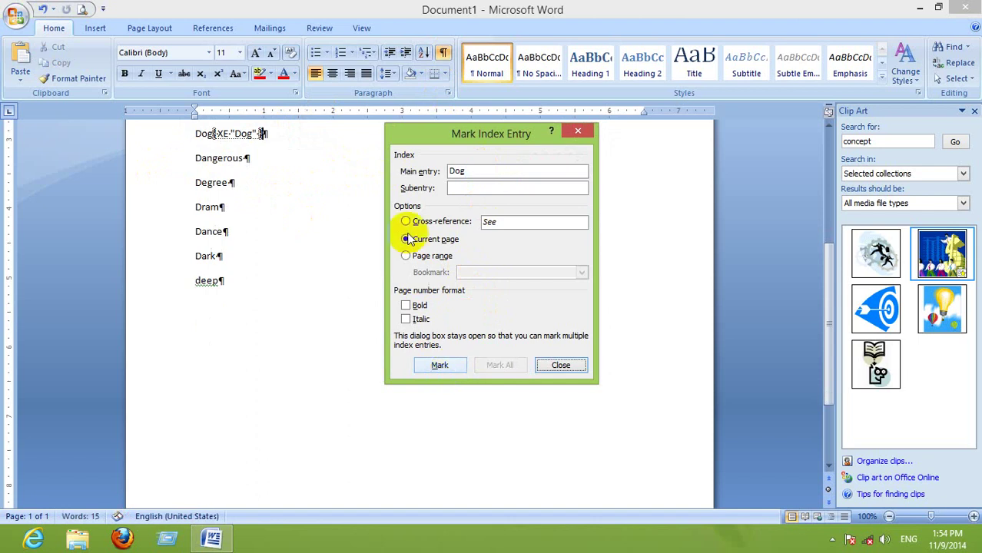
left_click(444, 52)
Mark Dangerous as a main index entry for the current page and hide the formatting marks.
left_click_drag(248, 157, 170, 163)
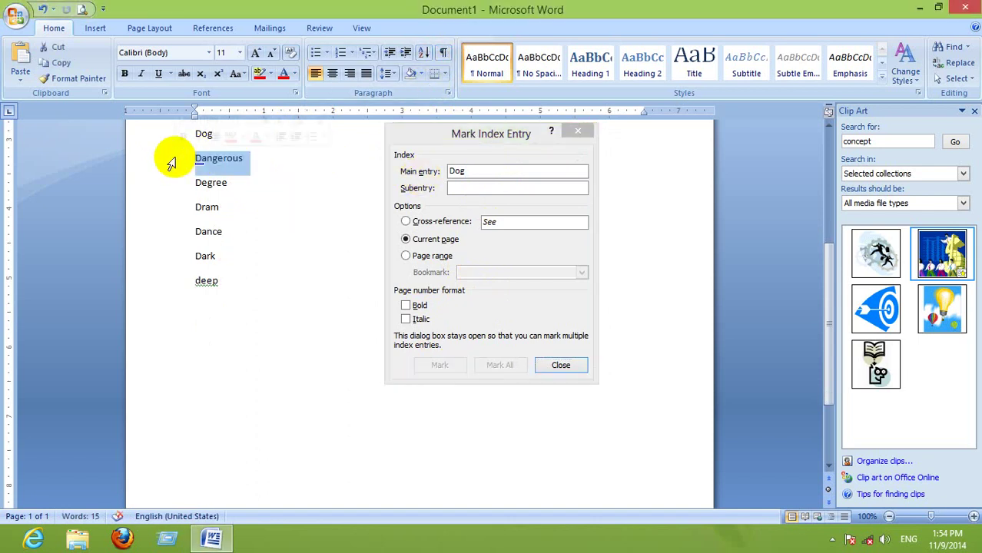
left_click(485, 176)
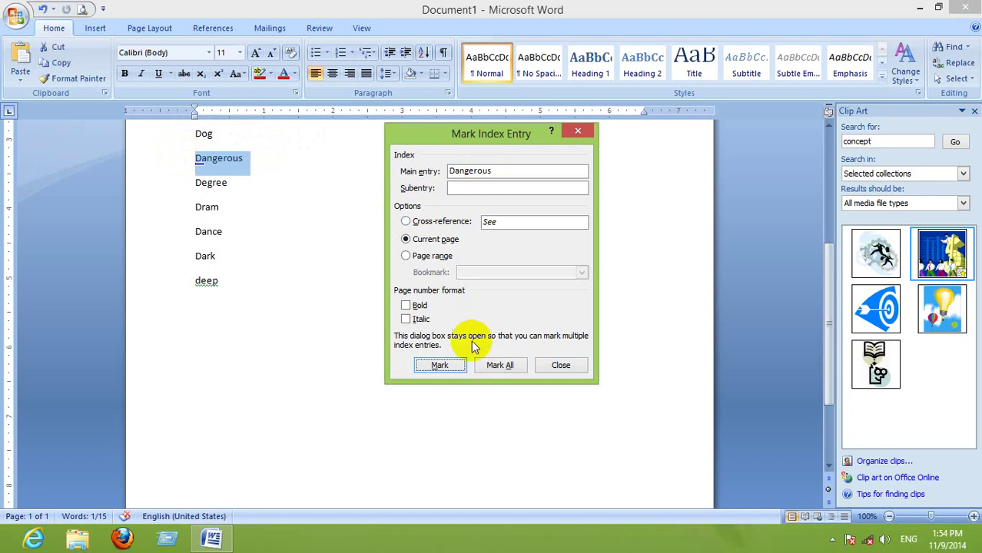
left_click(456, 367)
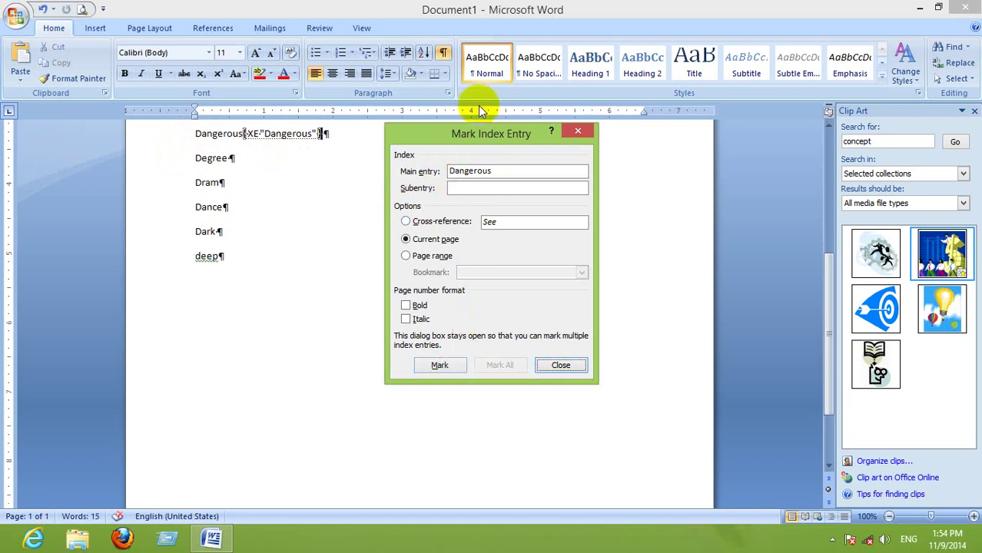
left_click(444, 54)
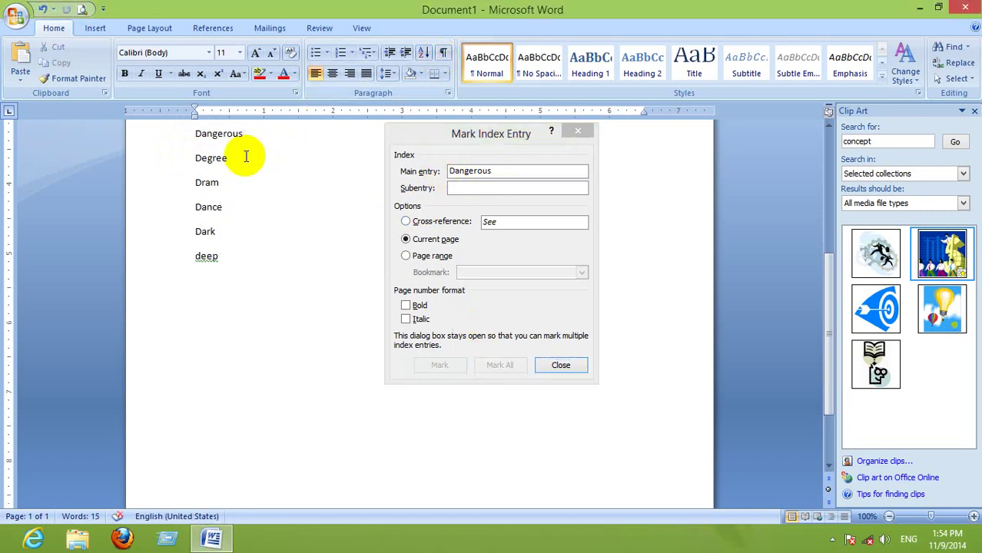
Mark Degree as a main index entry for the current page and hide the formatting marks.
left_click(173, 159)
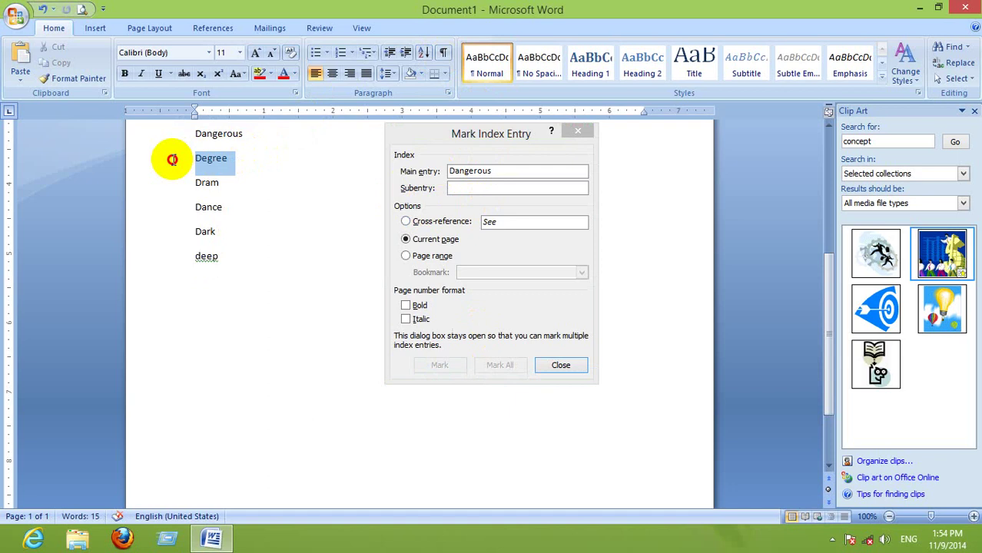
left_click(462, 174)
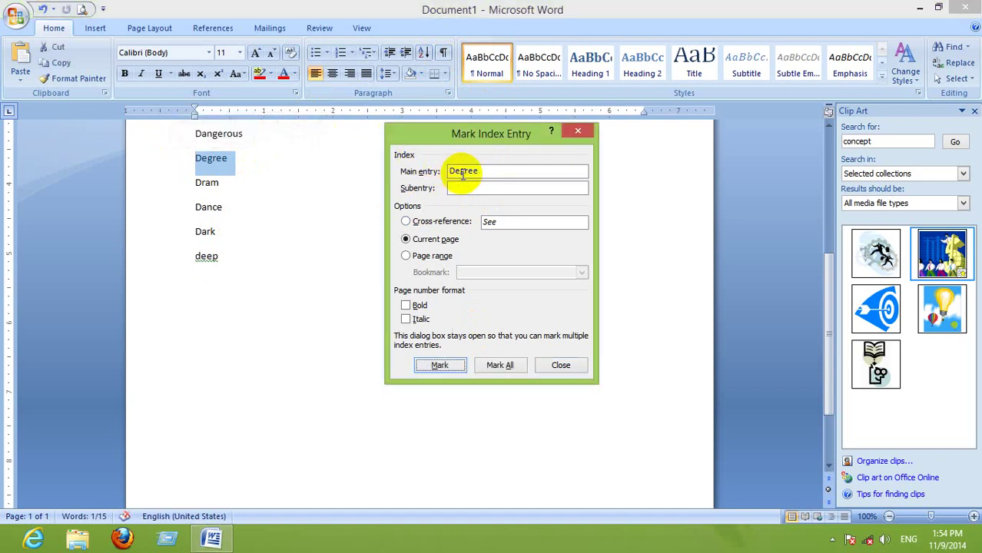
left_click(440, 365)
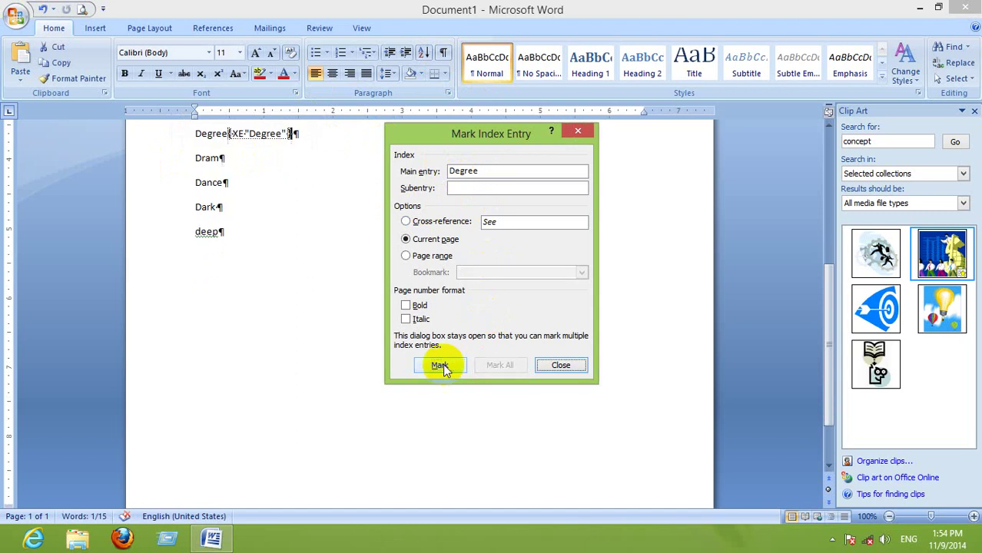
left_click(443, 53)
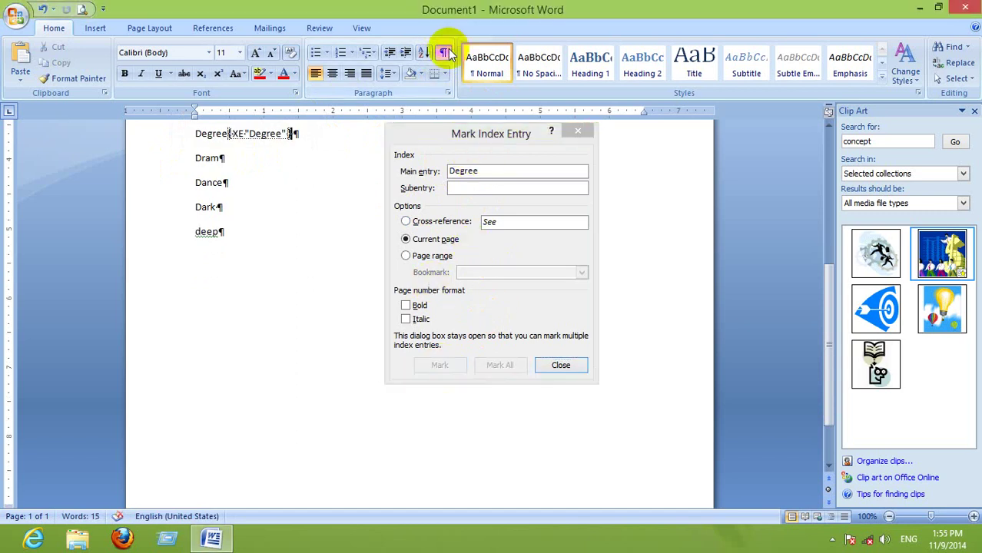
Mark Dram as a main index entry for the current page.
left_click(175, 158)
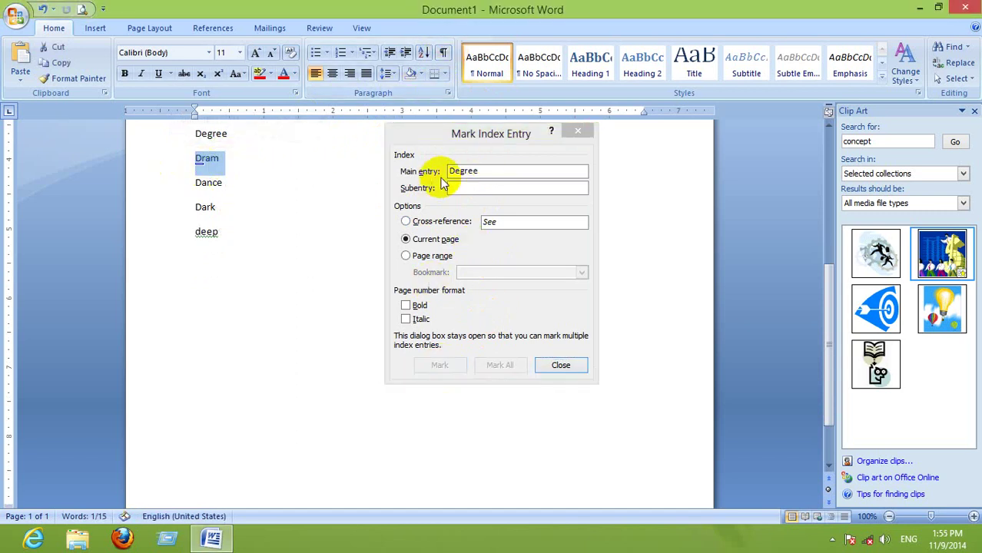
left_click(485, 176)
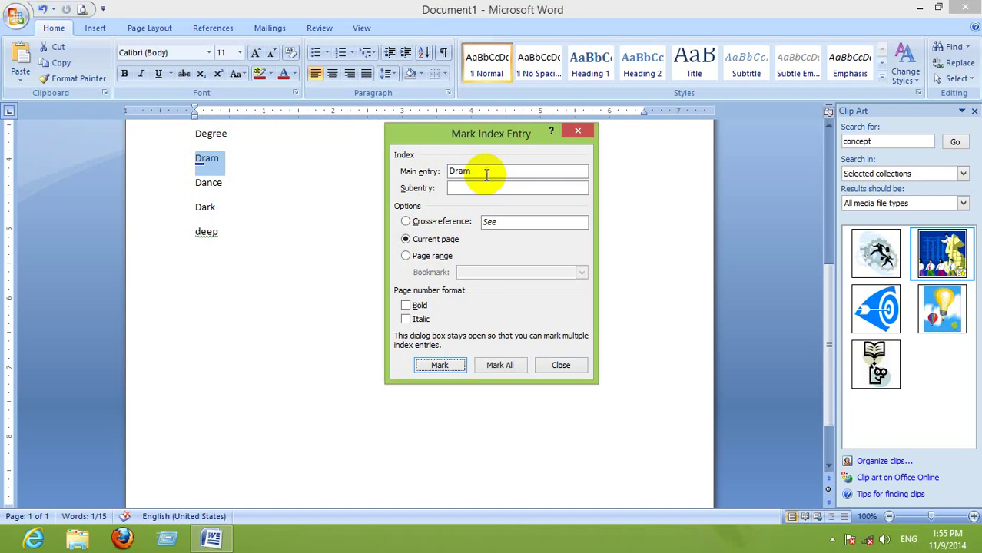
left_click(440, 366)
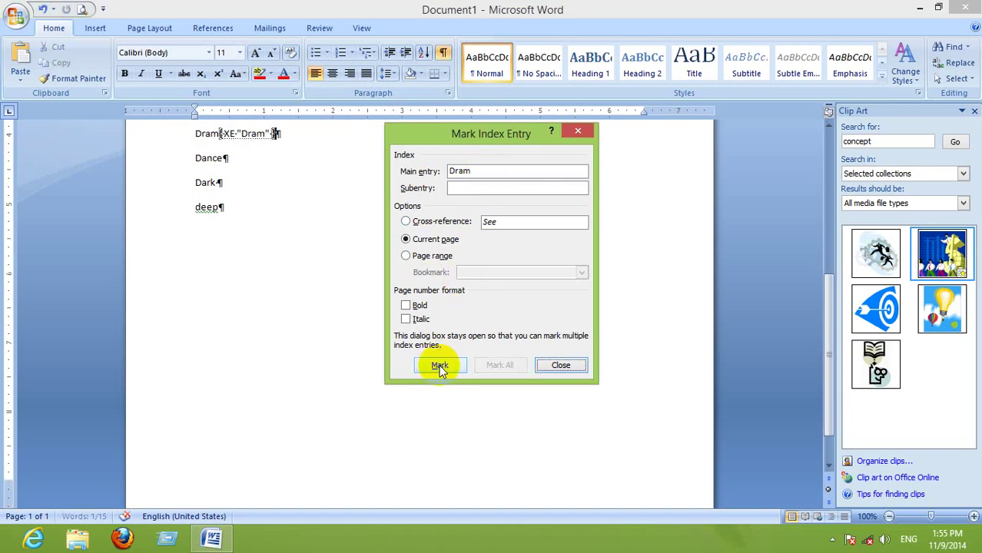
Mark Dance as a main index entry for the current page and hide the formatting marks.
left_click(443, 53)
left_click(173, 157)
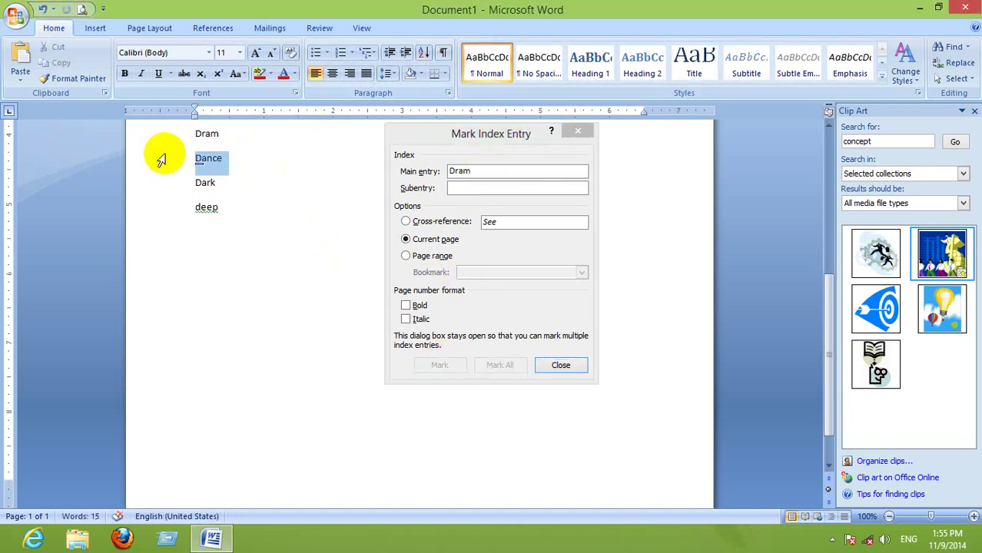
left_click(444, 53)
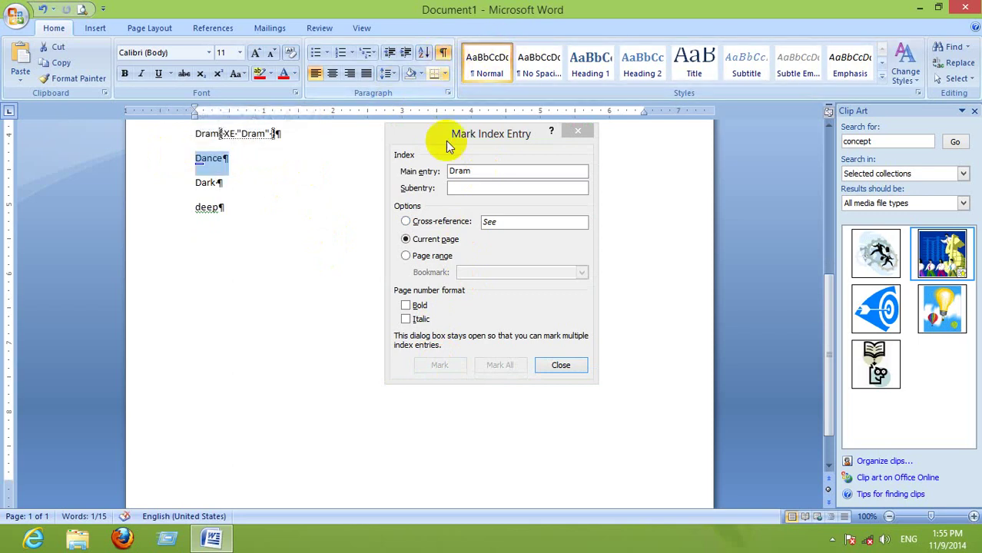
left_click(469, 171)
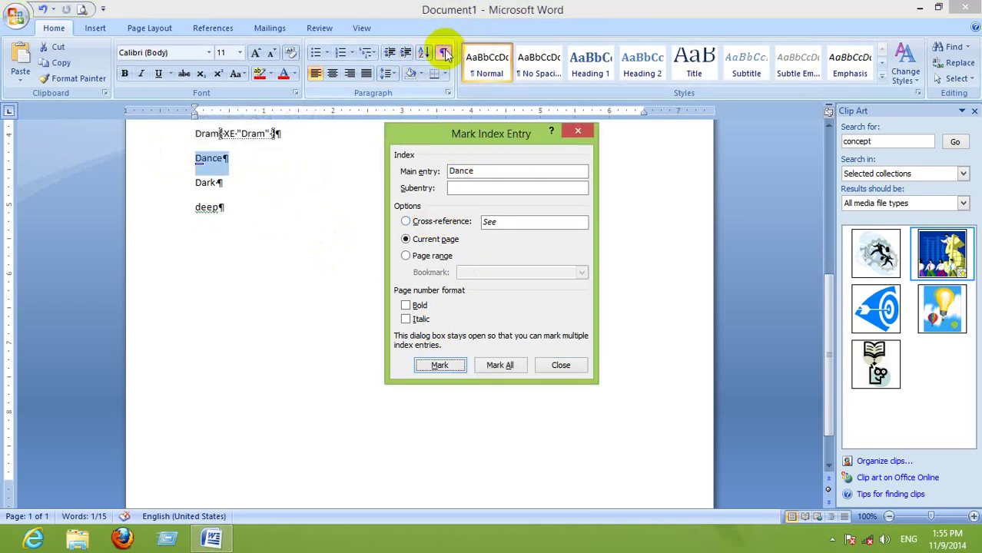
left_click(432, 367)
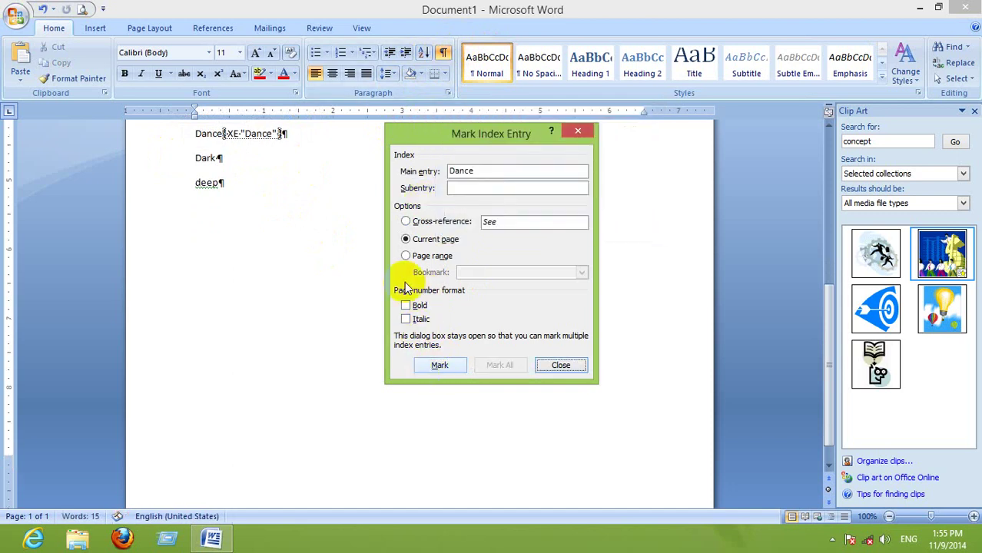
left_click(444, 52)
left_click(445, 52)
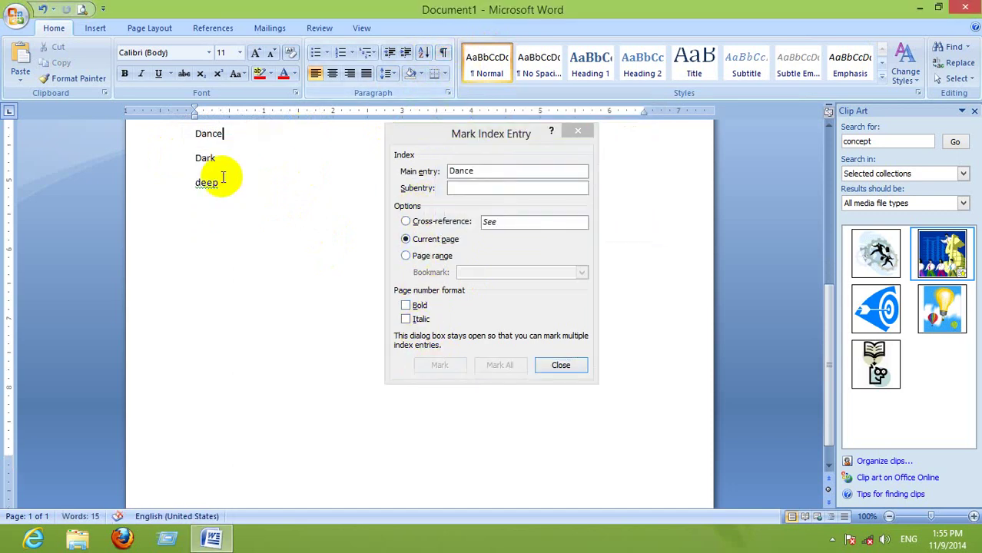
Mark Dark as a main index entry for the current page and hide the formatting marks.
left_click(182, 158)
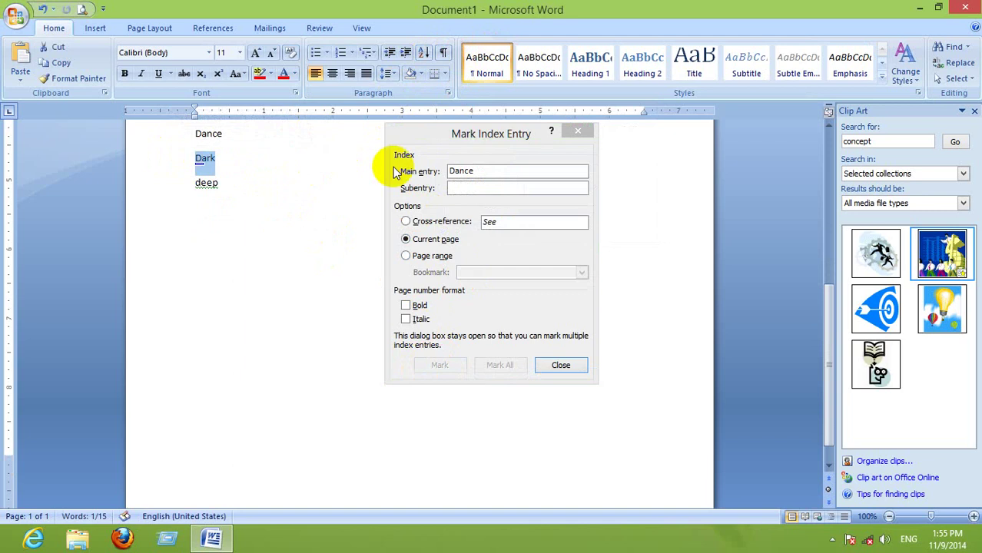
left_click(461, 171)
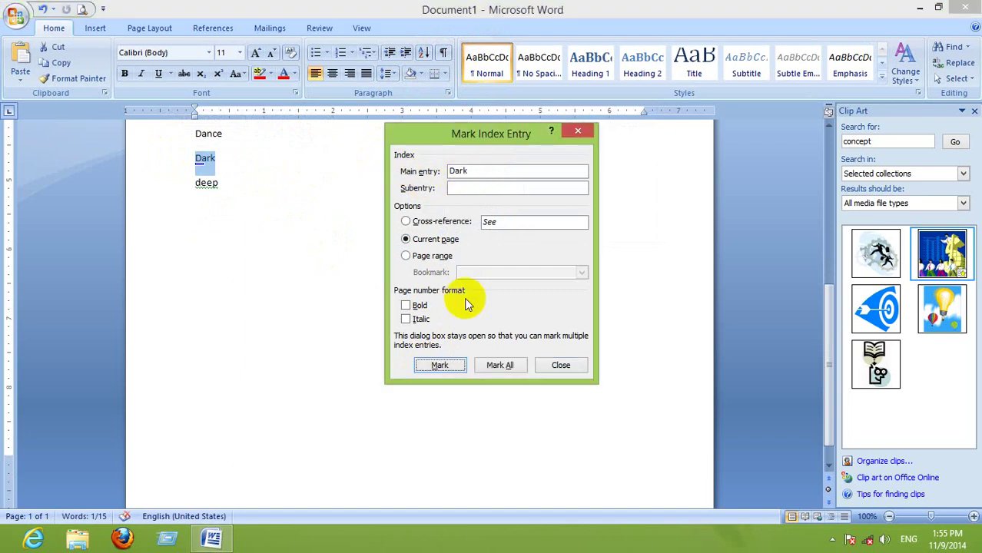
left_click(444, 364)
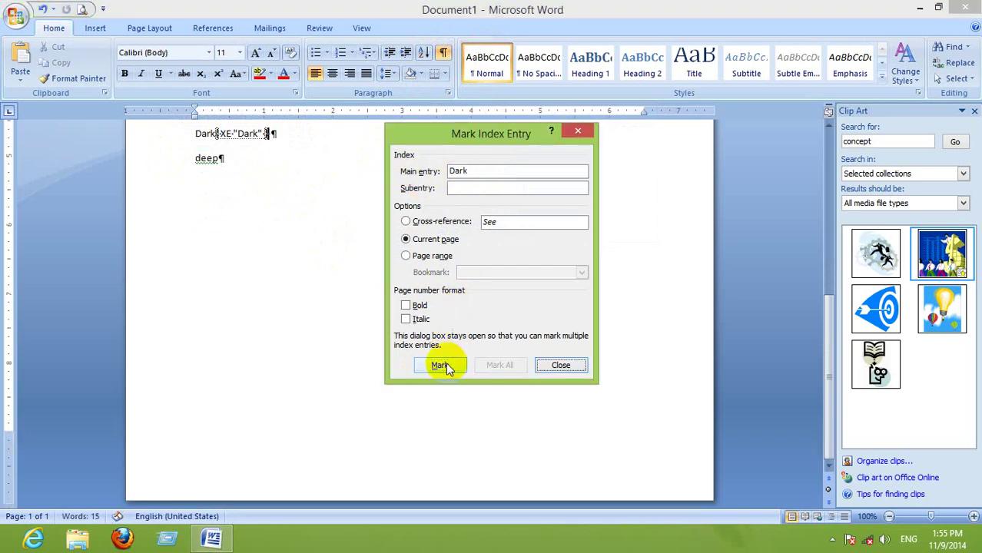
left_click(444, 52)
Mark deep as a main index entry for the current page, hide the formatting marks and finish marking entries.
left_click(179, 159)
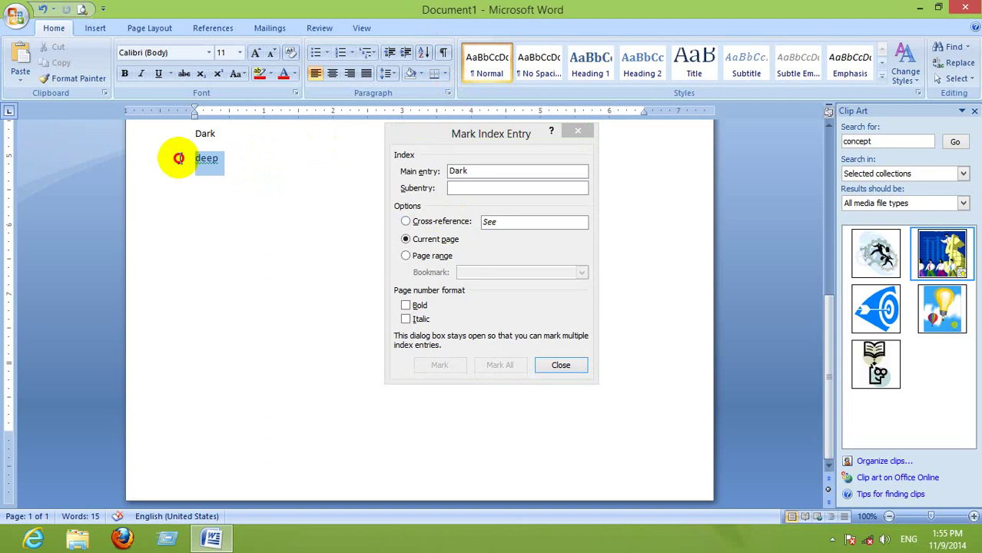
left_click(475, 174)
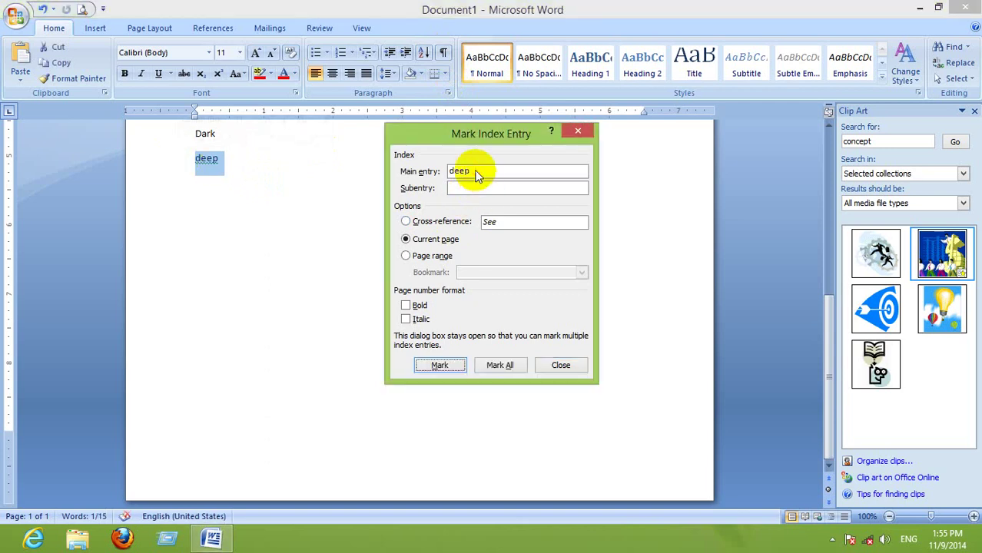
left_click(437, 365)
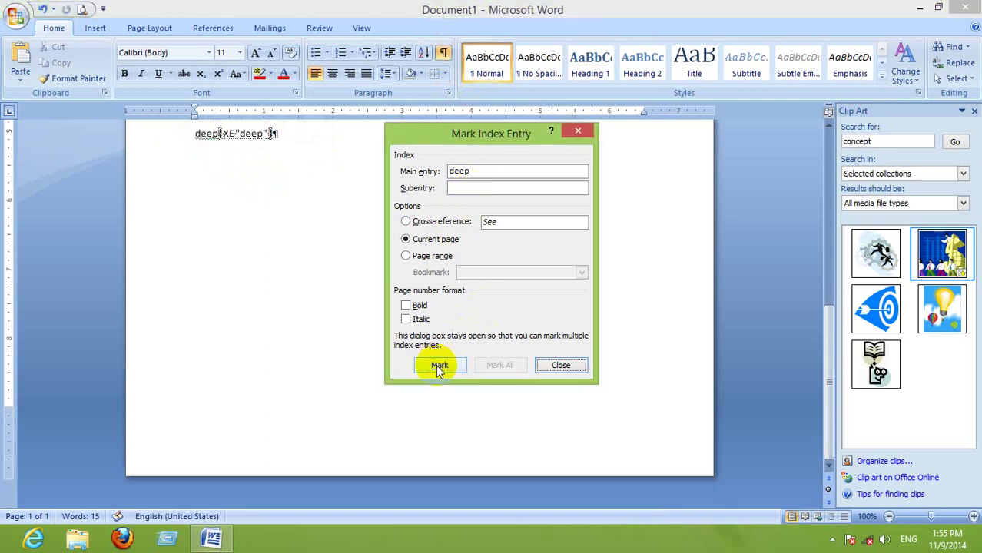
left_click(443, 51)
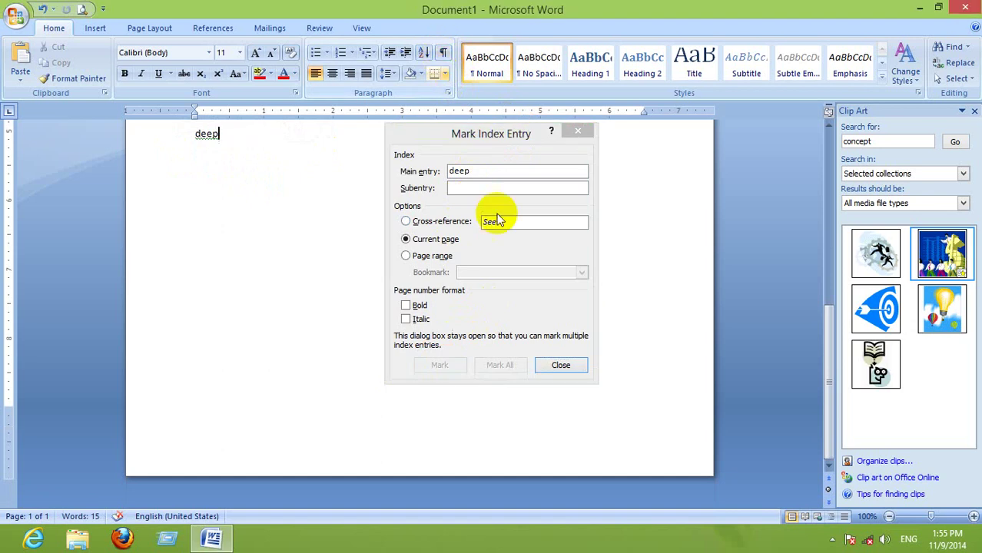
left_click(560, 365)
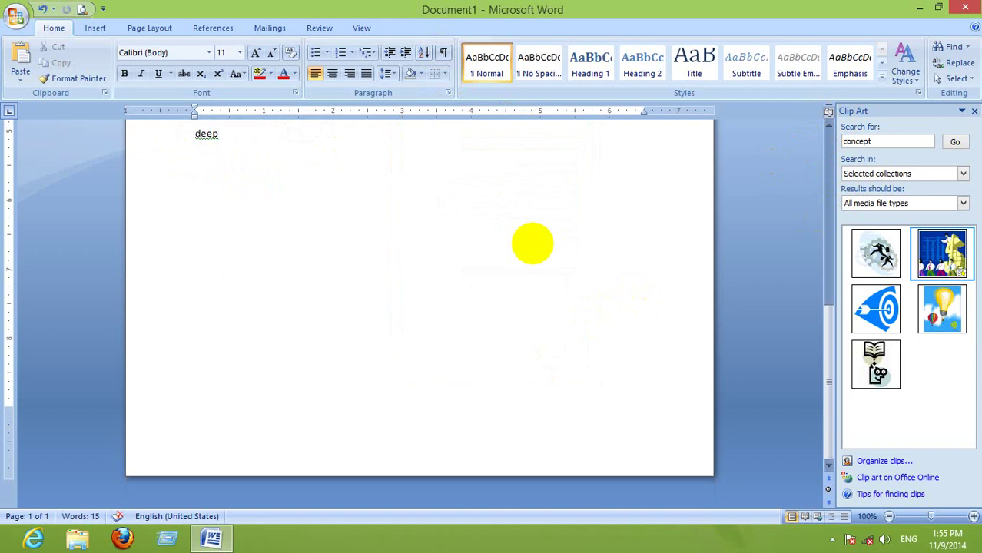
Insert an indented two-column index in the Fancy format on a new line below the word deep.
left_click(219, 32)
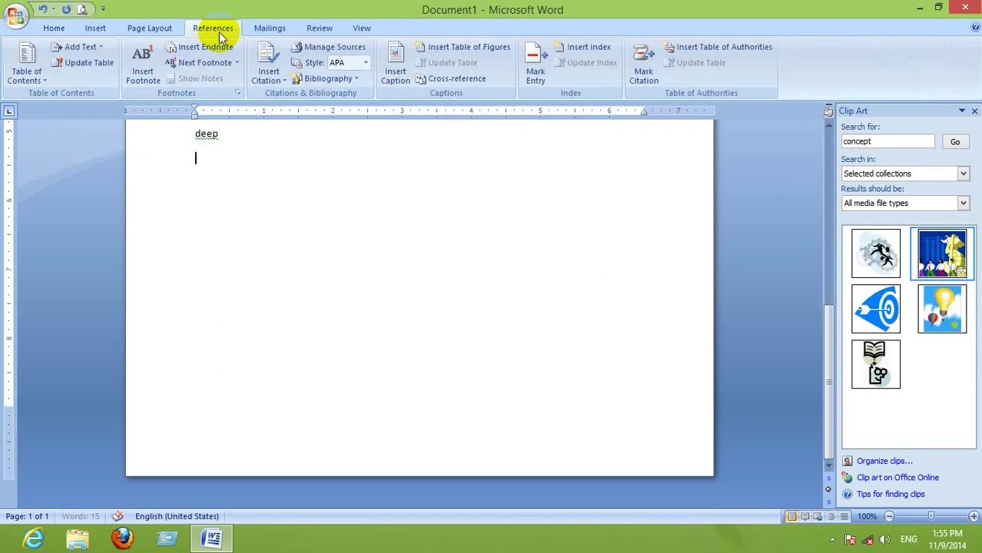
left_click(588, 49)
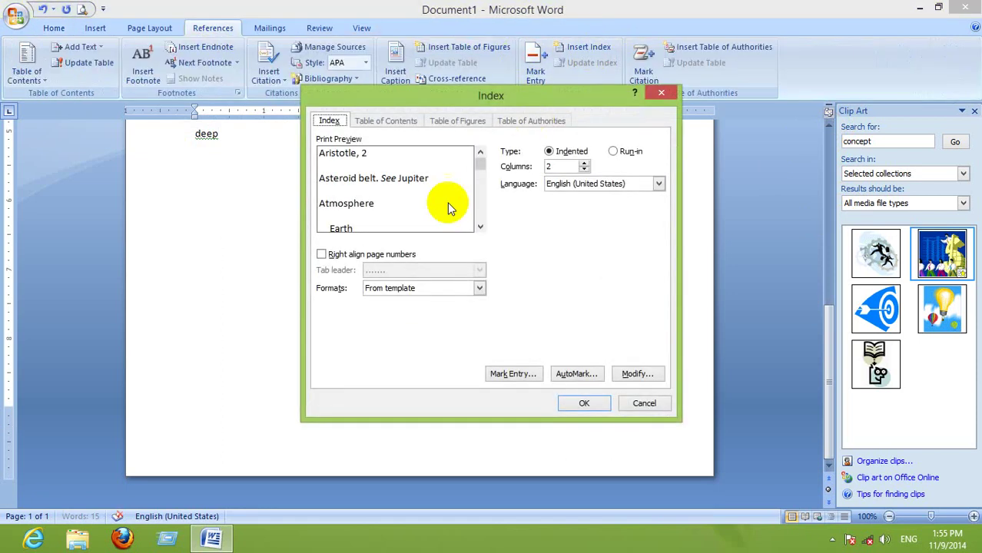
left_click(445, 296)
left_click(394, 335)
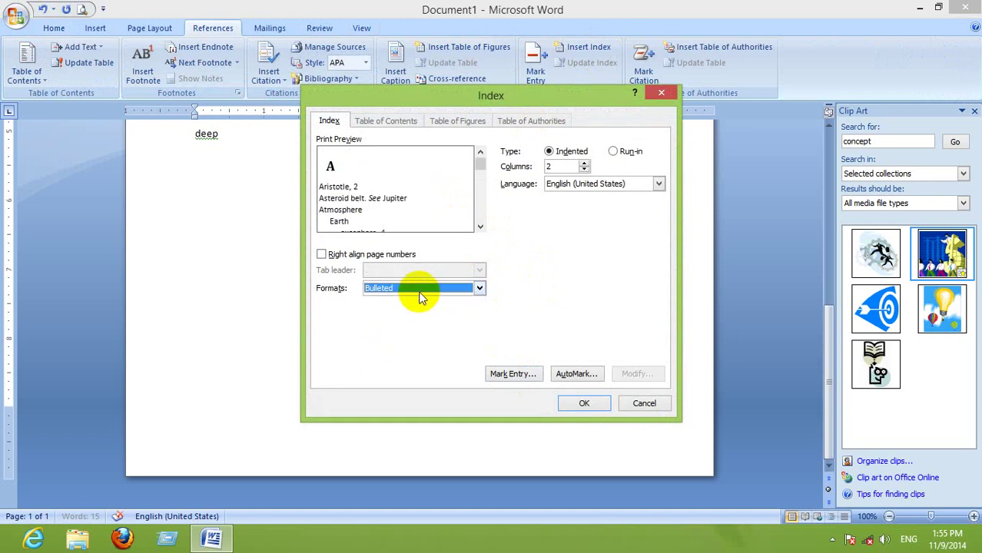
left_click(408, 289)
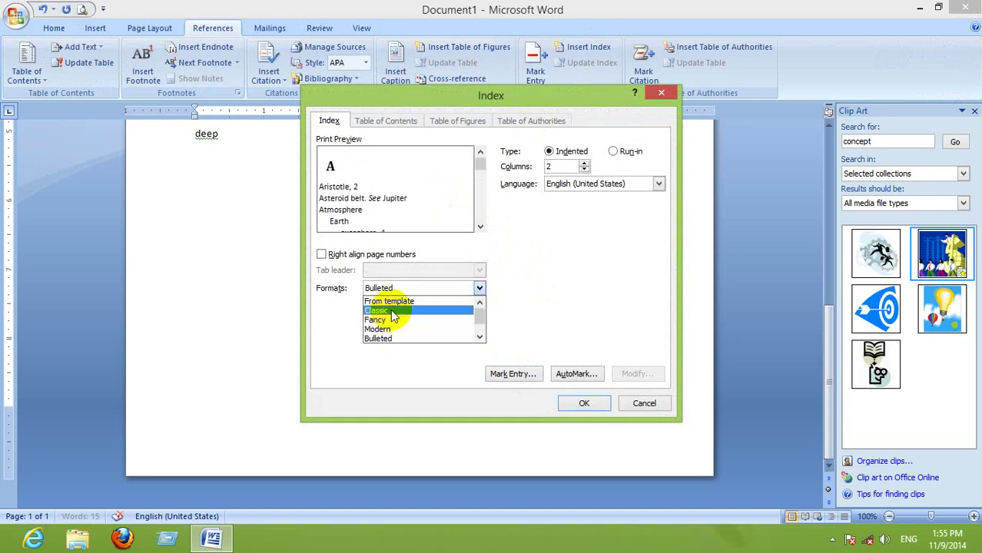
left_click(392, 311)
left_click(413, 289)
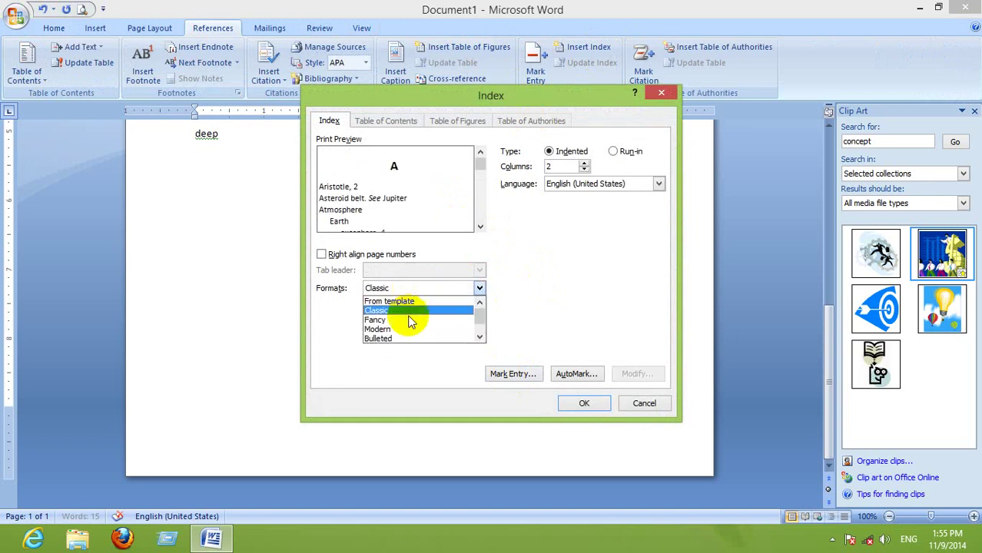
left_click(407, 321)
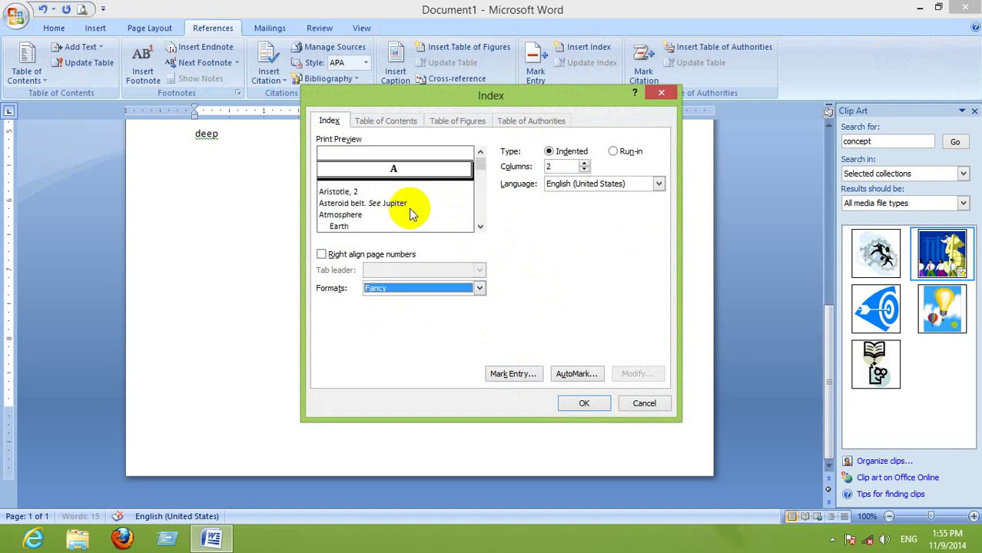
left_click(589, 407)
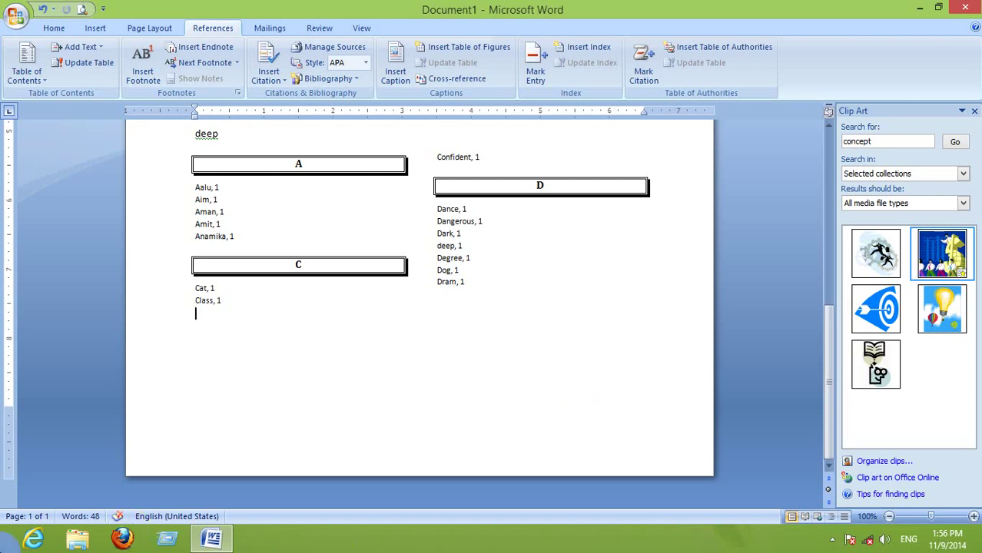
Delete the entire document content, including the word list and the index.
mouse_move(11, 407)
left_mouse_down()
mouse_move(8, 480)
mouse_move(204, 325)
mouse_move(467, 213)
mouse_move(136, 451)
left_mouse_up()
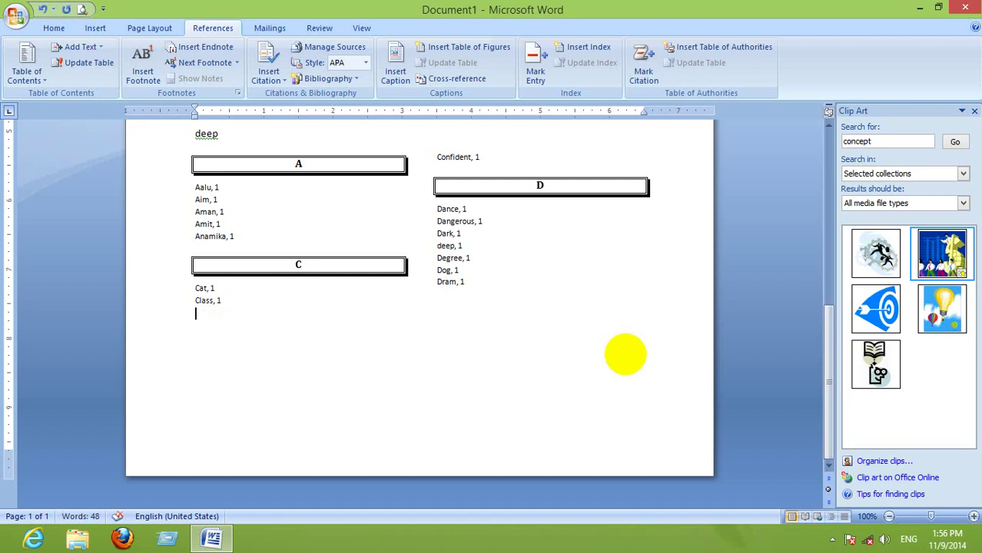
key("ctrl+a")
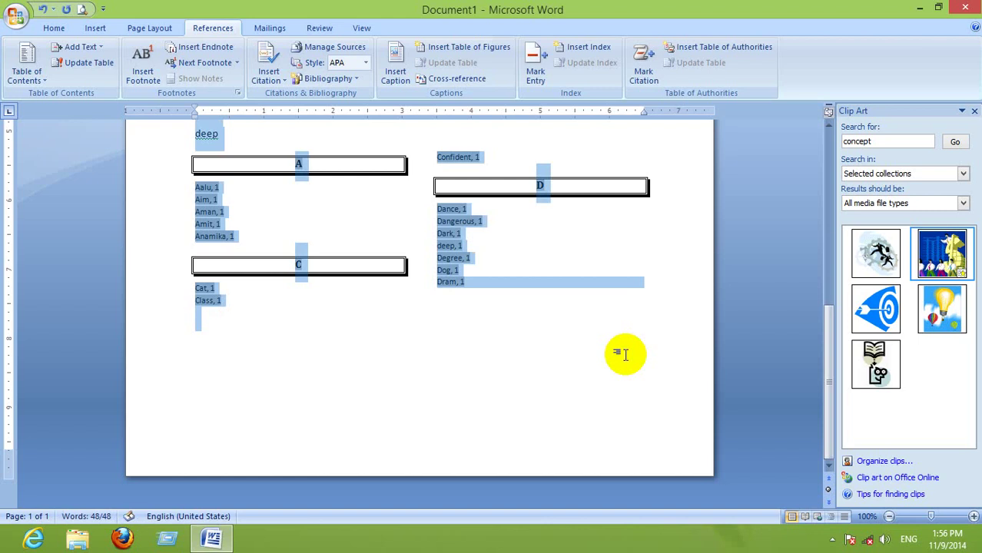
left_click(607, 388)
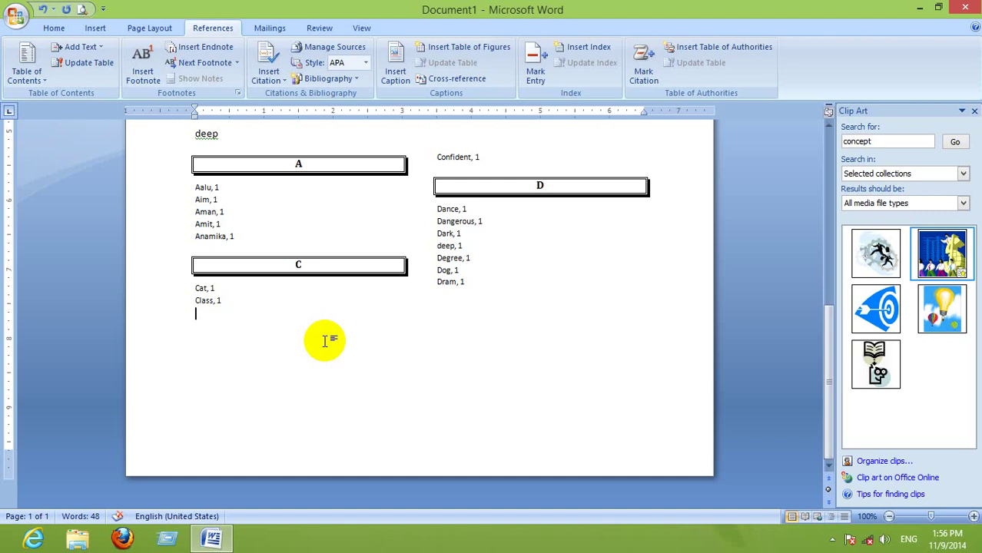
key("ctrl+a")
key("Delete")
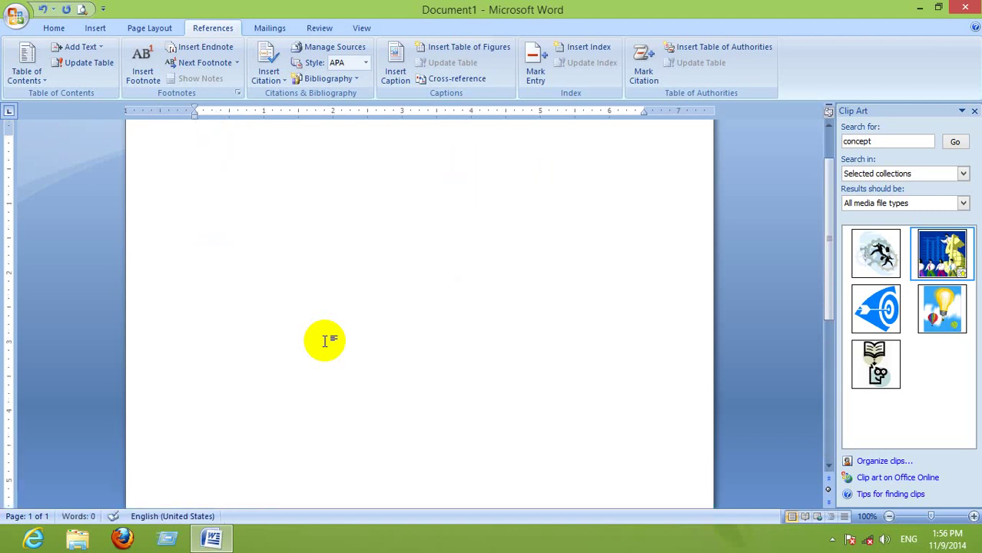
Enter Hardware, Software and Image ready on three separate lines.
type("hardware")
key("Return")
type("so")
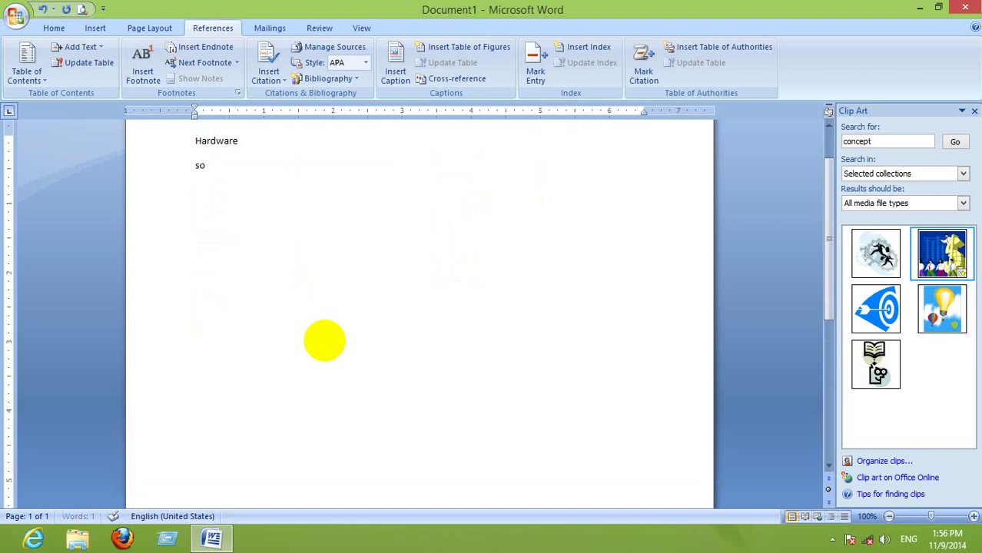
type("ftware")
key("Return")
type("image r")
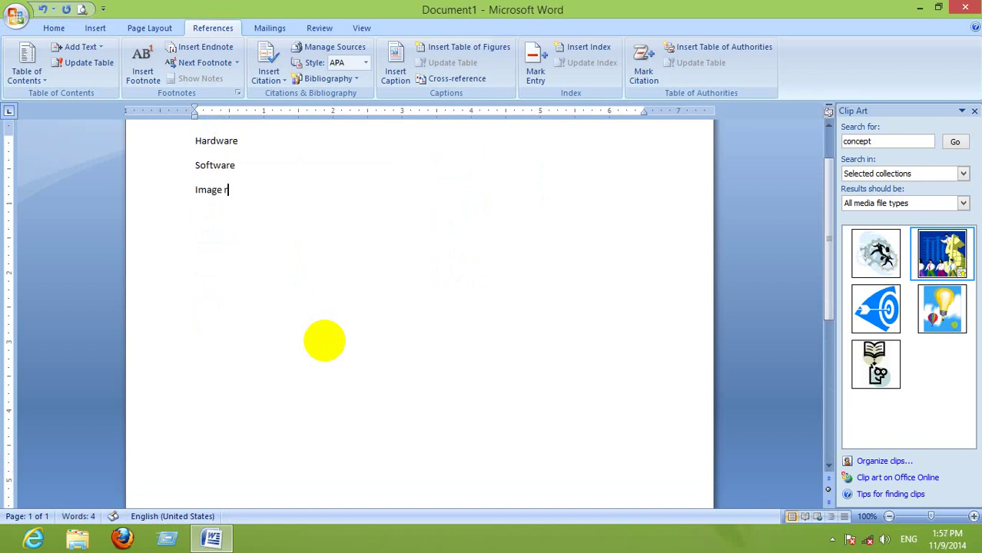
type("eady")
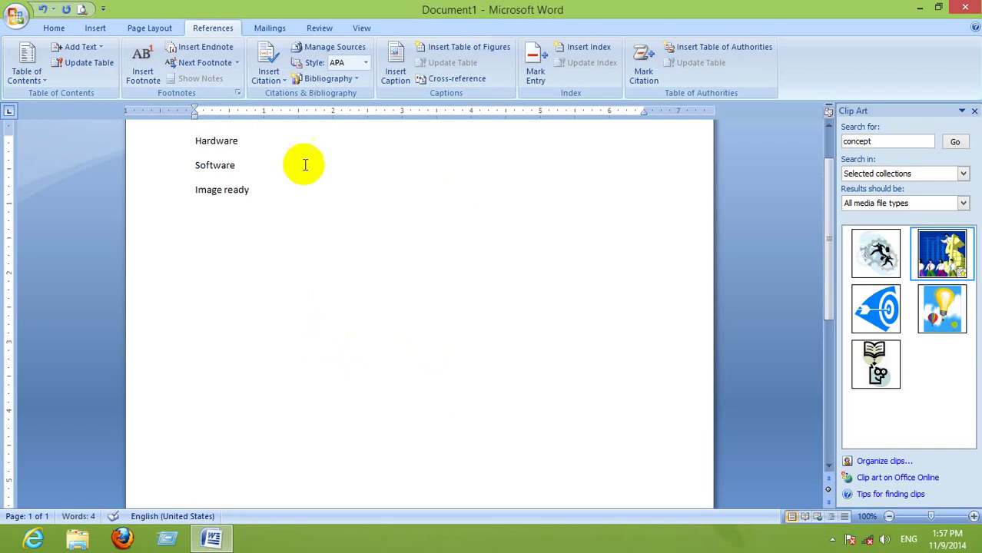
Mark Hardware as a citation in the Cases category and hide the formatting marks.
left_click(248, 133)
left_click_drag(252, 138, 193, 134)
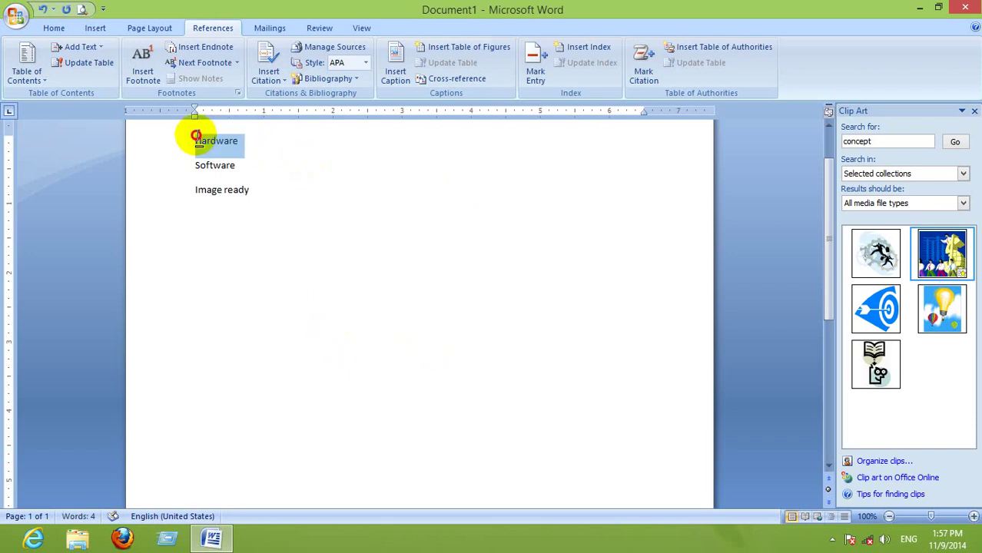
left_click(644, 67)
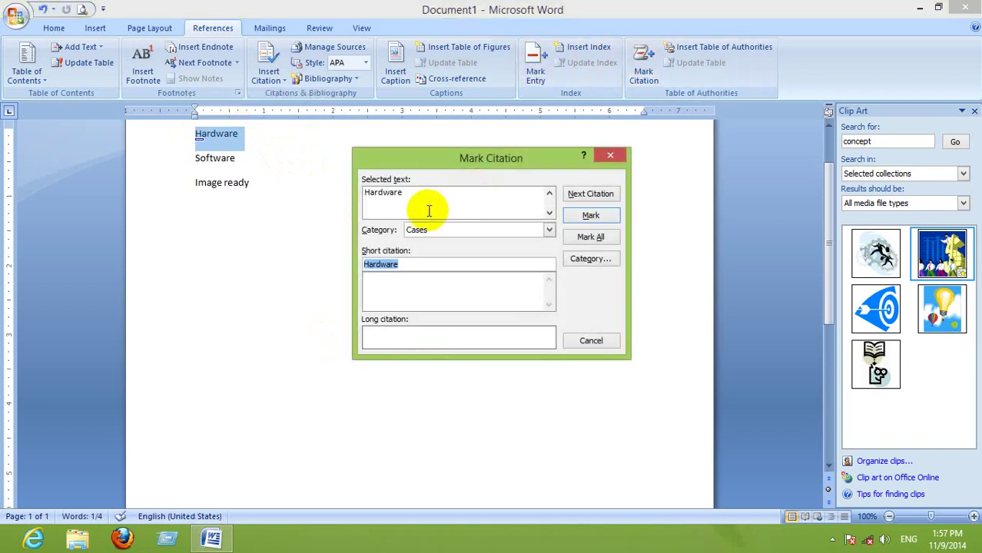
left_click(589, 214)
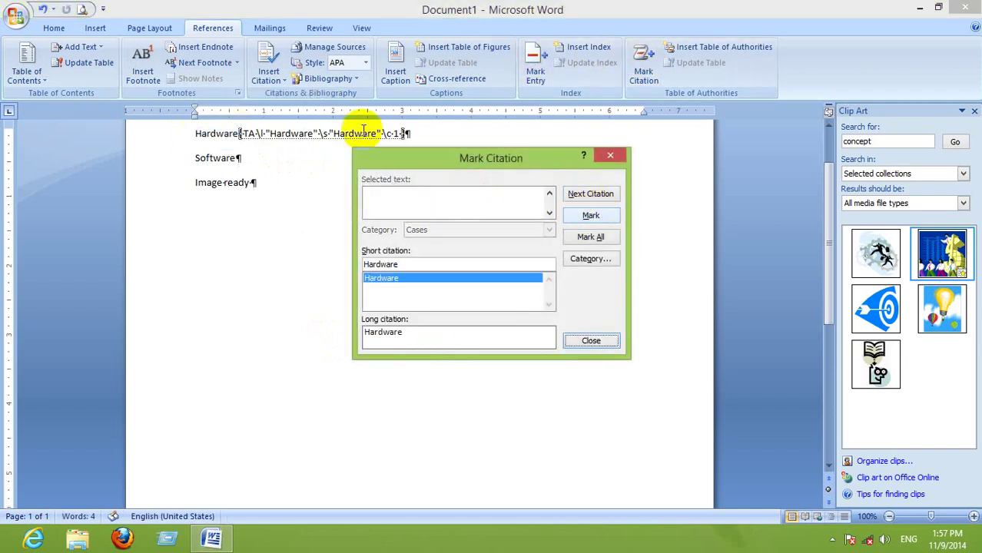
left_click(53, 28)
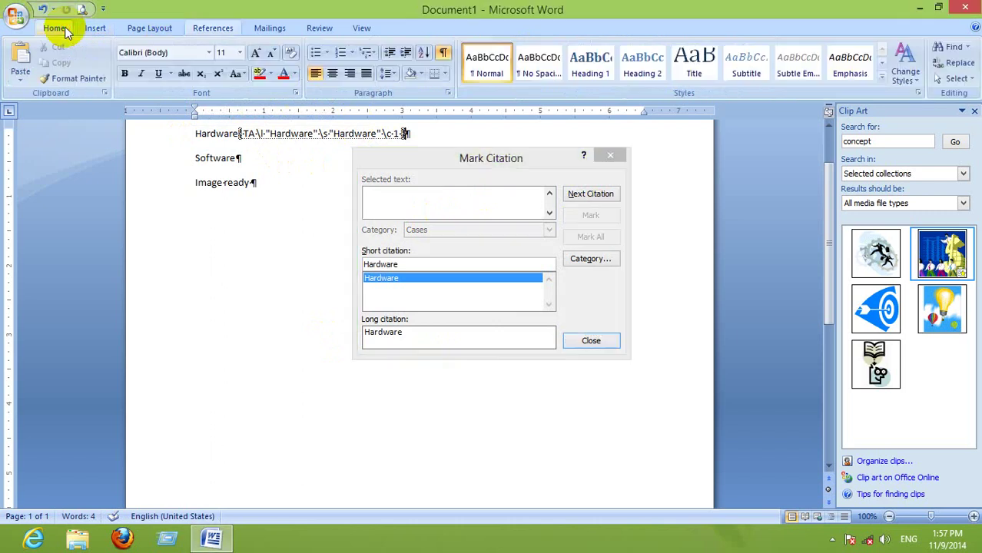
left_click(443, 51)
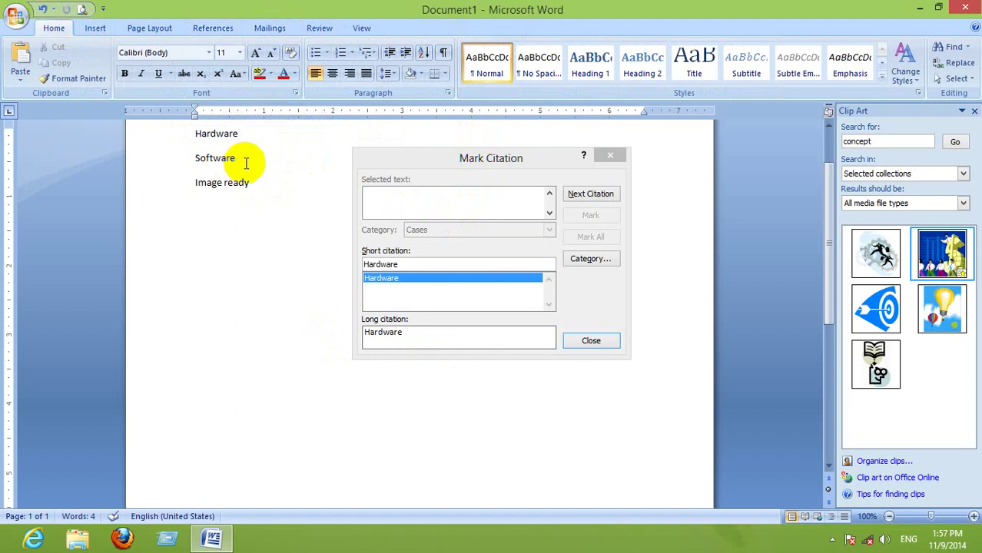
Mark Software as a citation in the Cases category.
left_click_drag(247, 158, 175, 164)
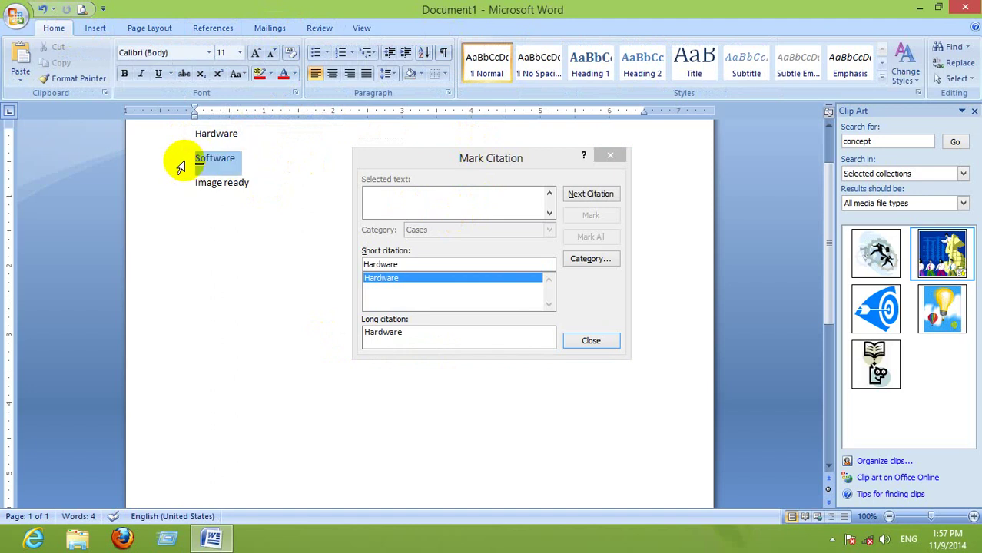
left_click(382, 199)
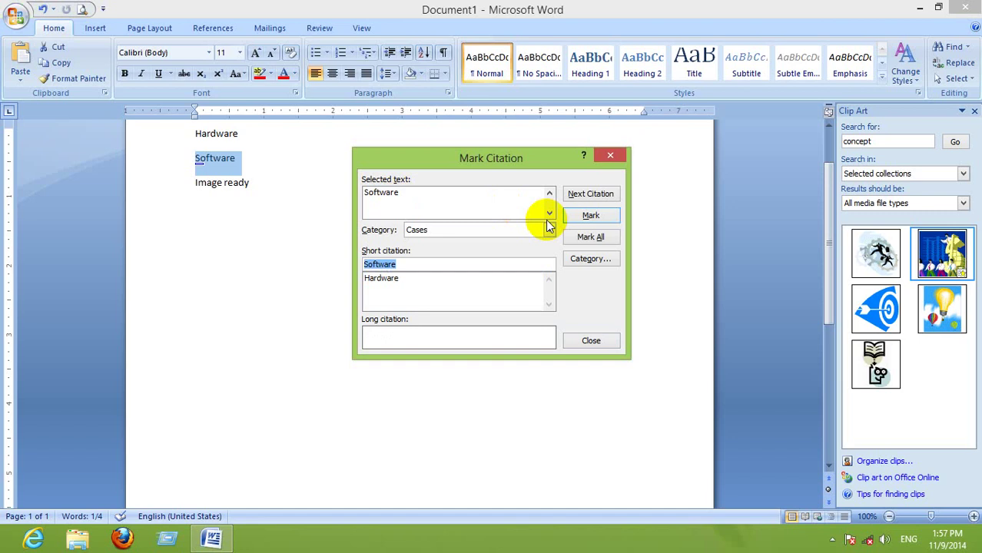
left_click(596, 216)
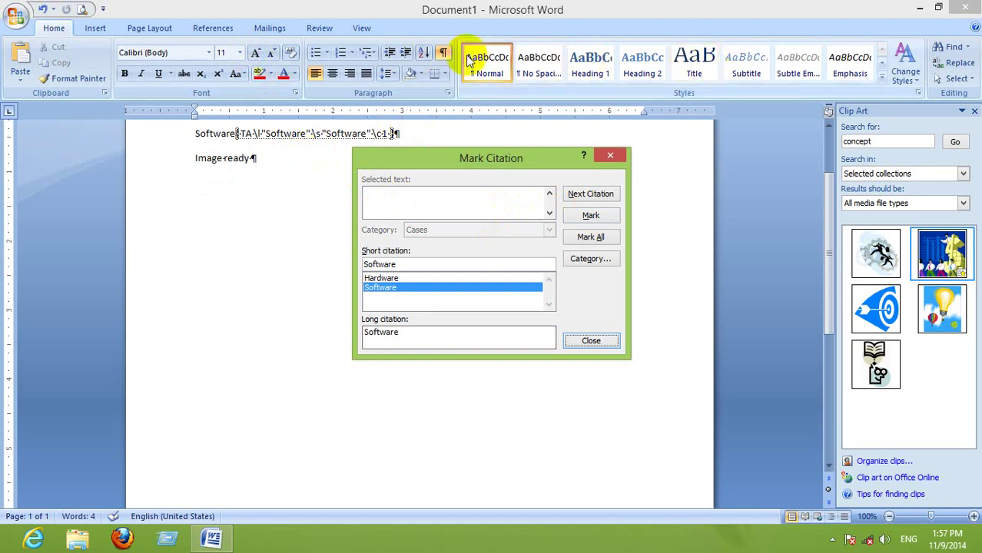
Mark Image ready as a citation in the Cases category, and hide the formatting marks.
left_click(435, 58)
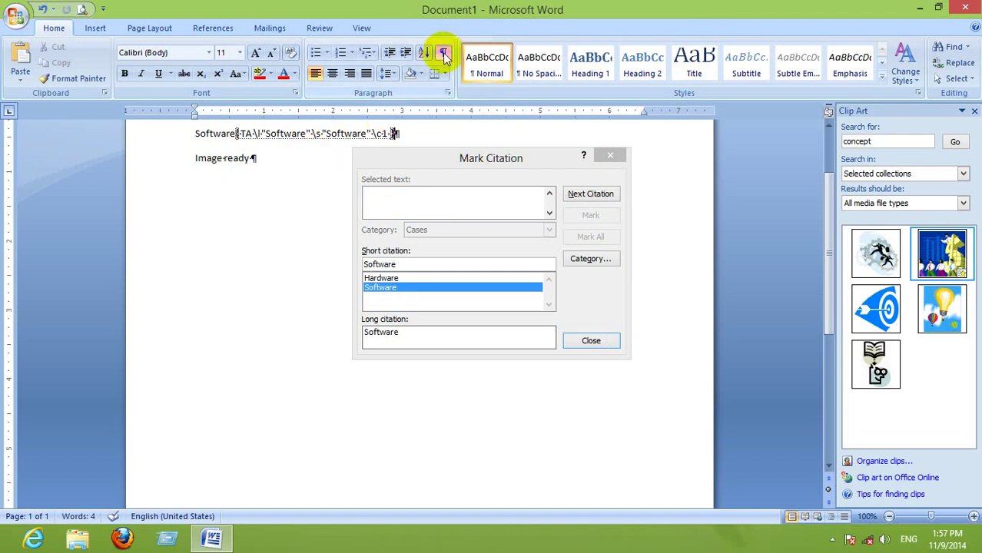
left_click(443, 54)
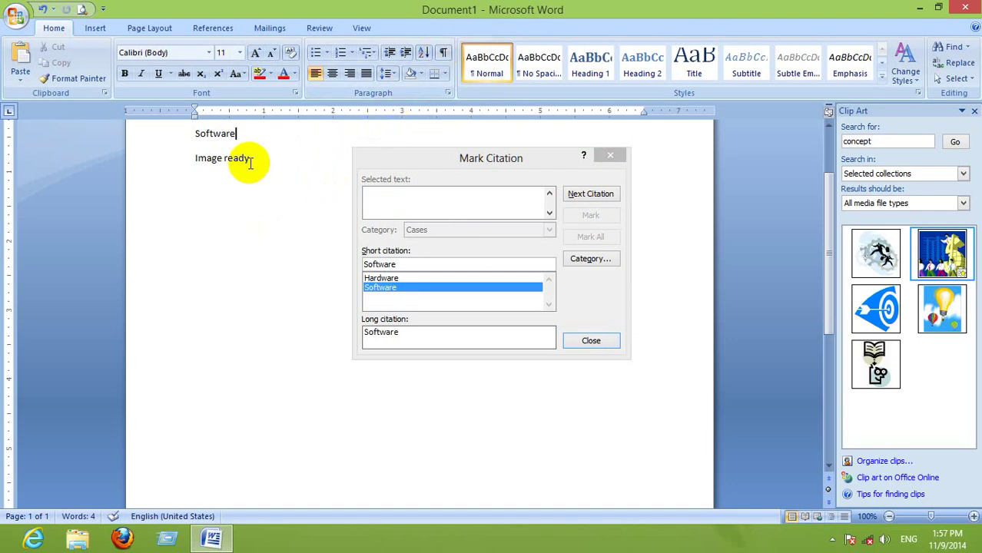
left_click(158, 160)
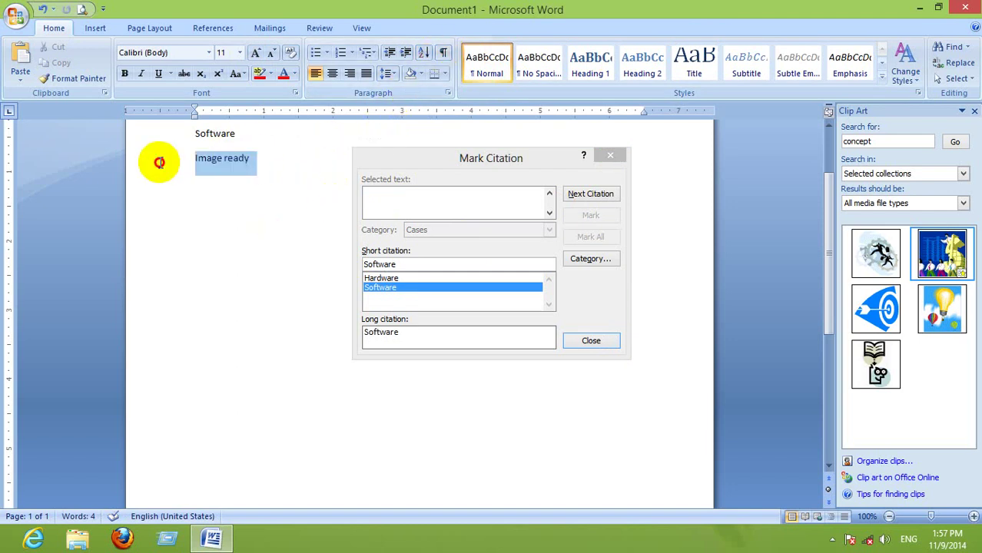
left_click(385, 201)
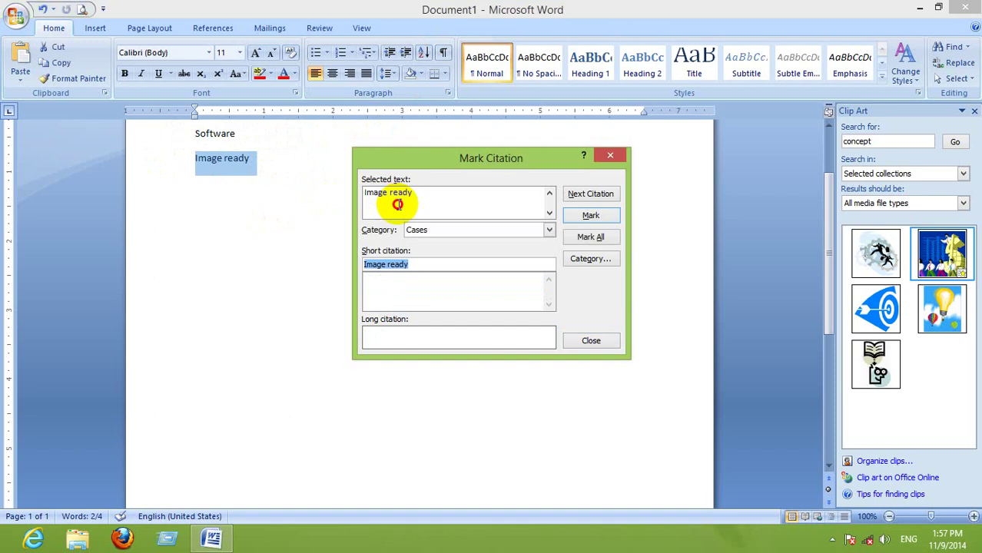
left_click(601, 216)
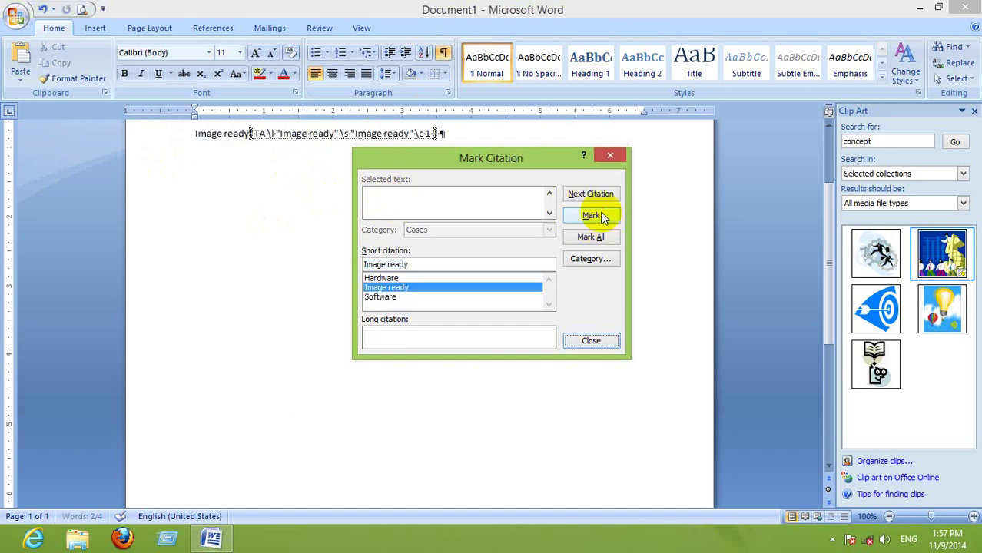
left_click(444, 53)
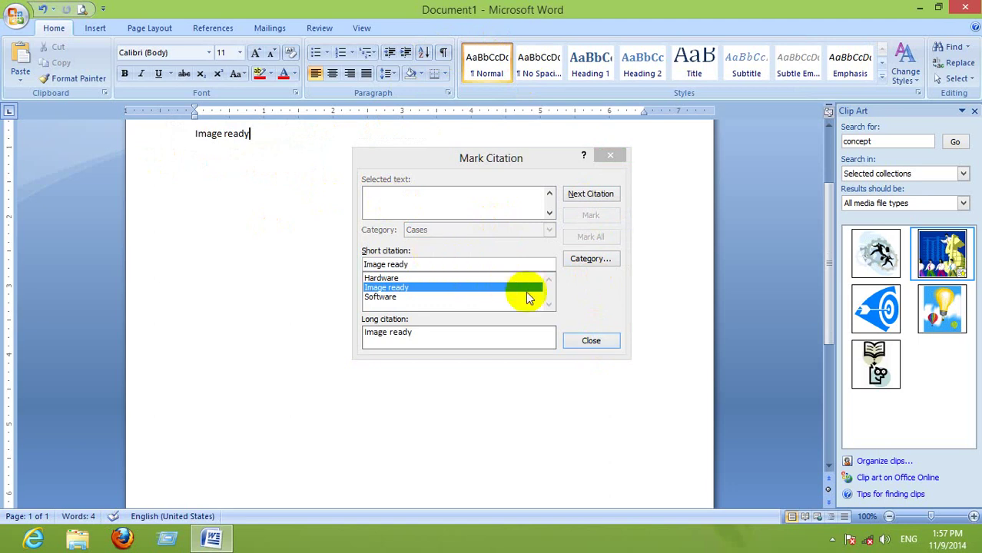
left_click(591, 340)
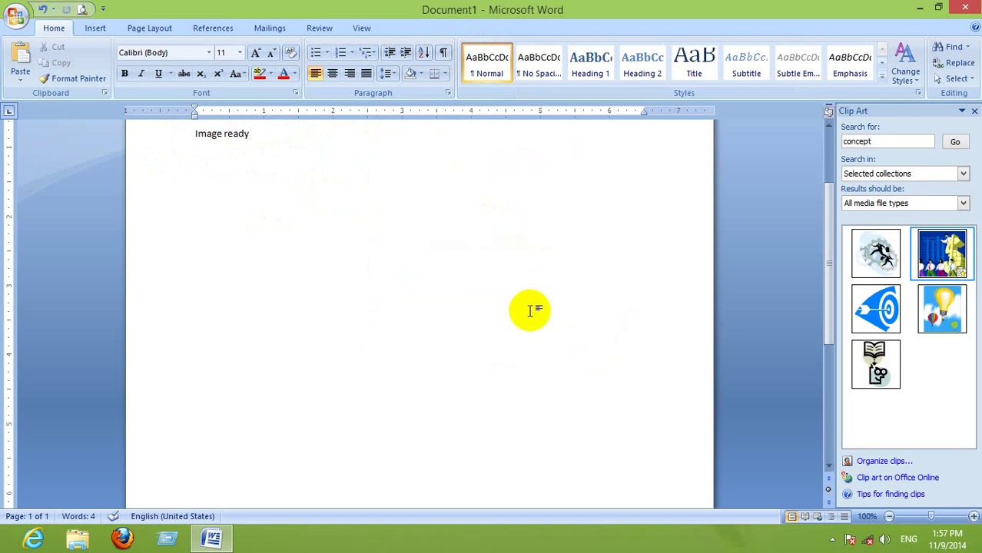
Insert a table of authorities for the Rules category on a new line below Image ready.
key("Return")
left_click(218, 28)
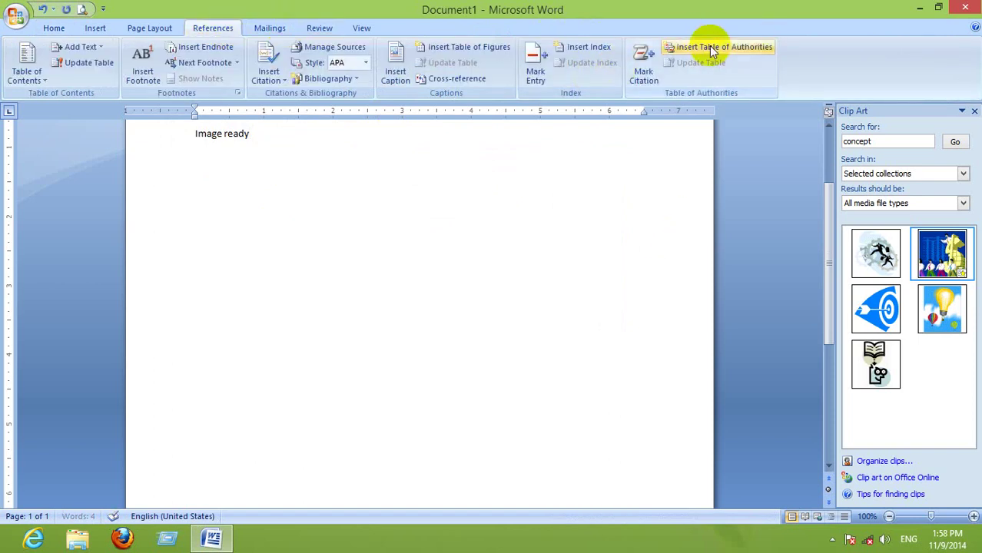
left_click(683, 46)
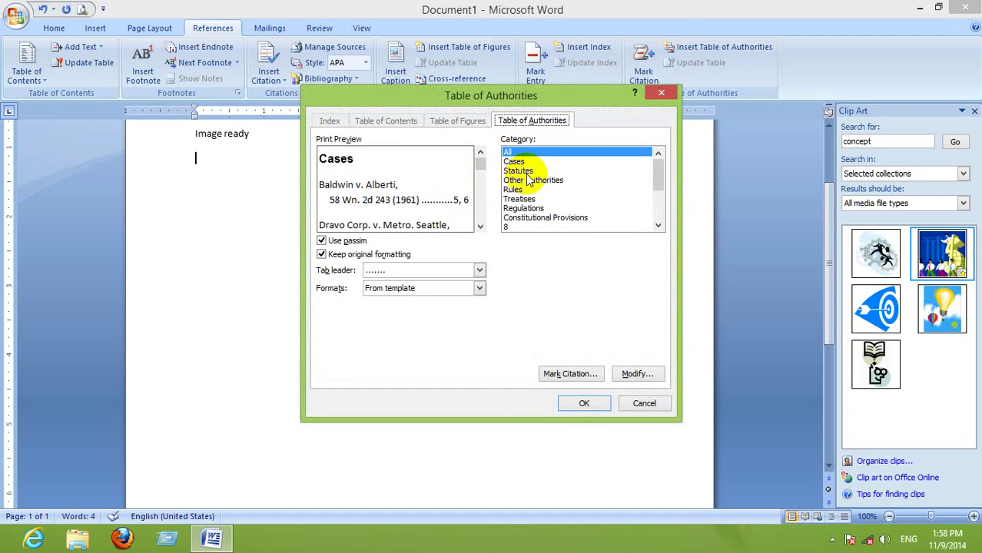
left_click(518, 171)
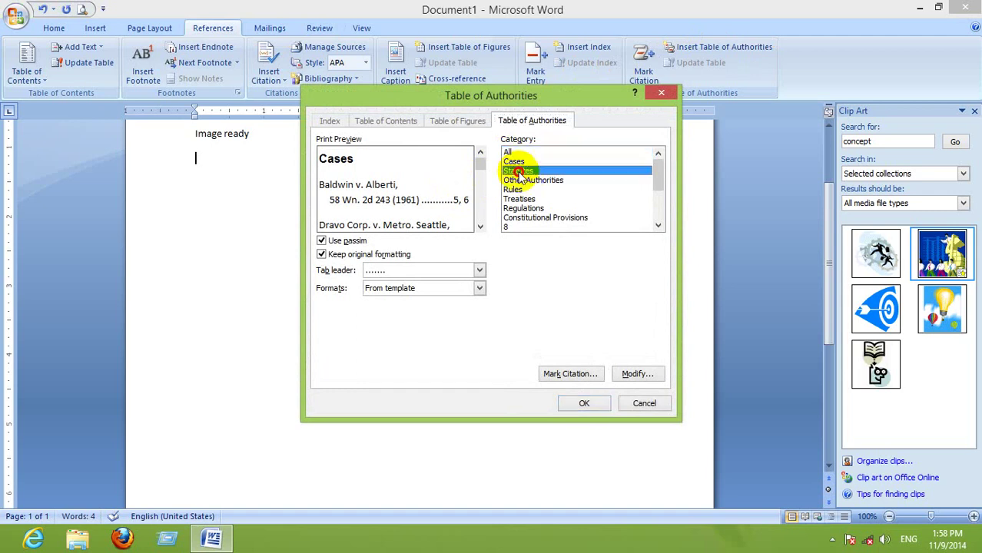
left_click(514, 190)
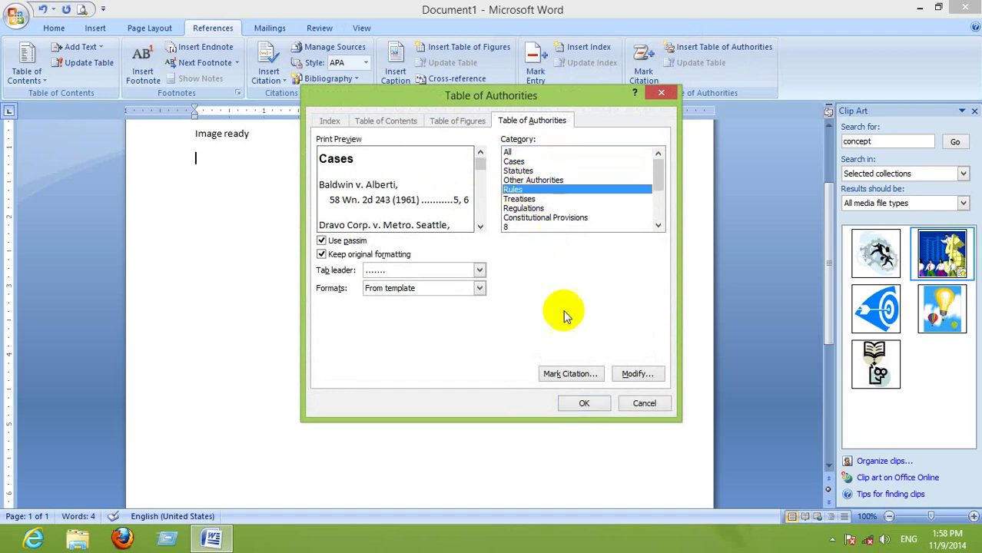
left_click(583, 404)
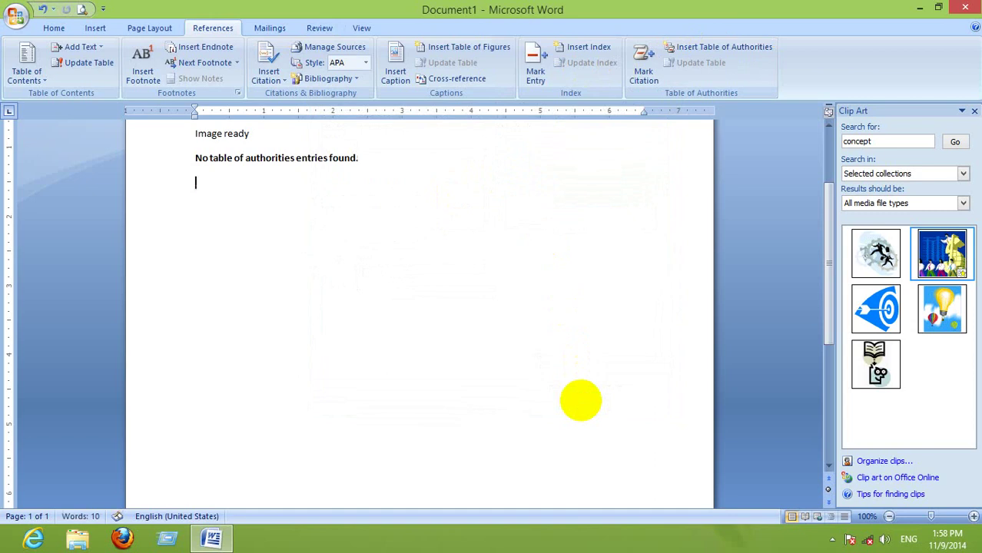
Insert another table of authorities for the Cases category below the first one.
left_click(721, 49)
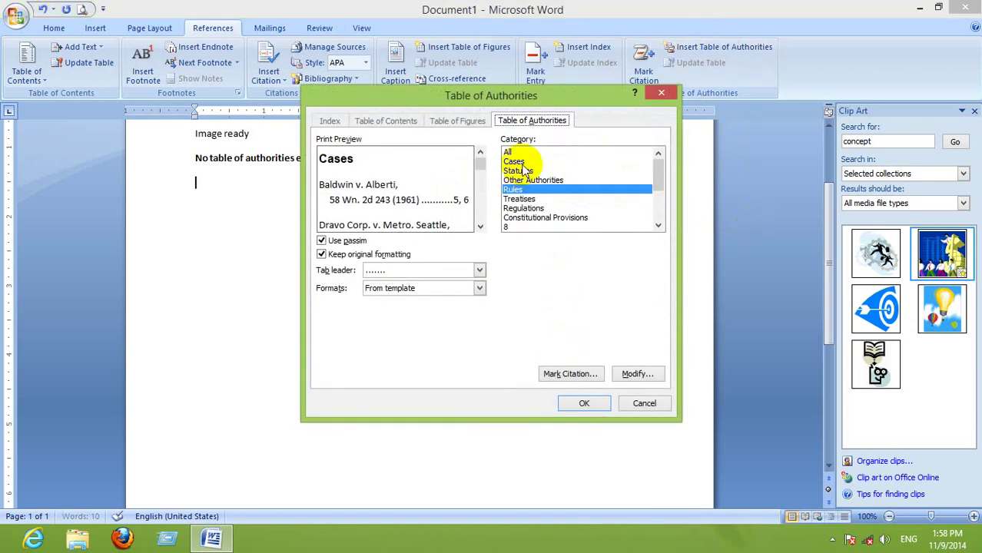
left_click(523, 164)
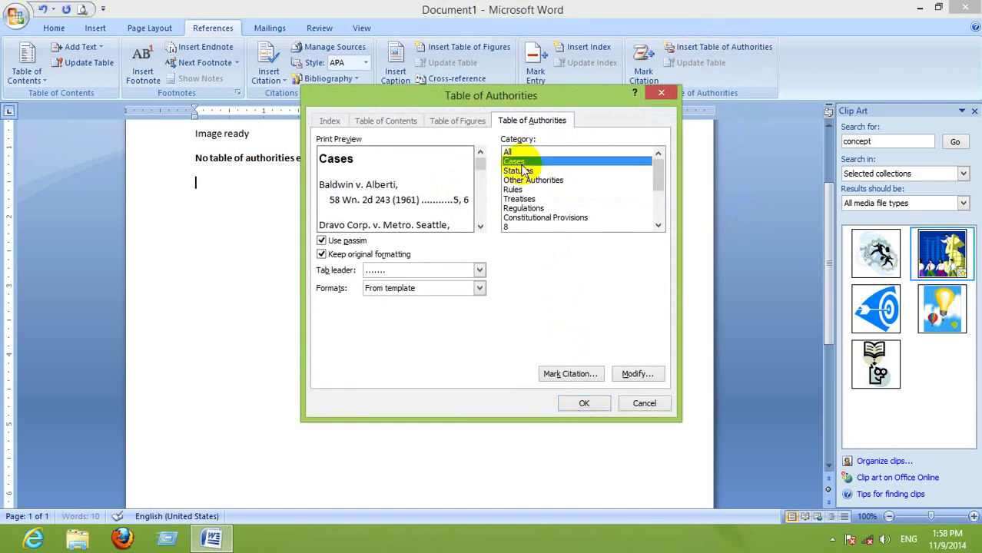
left_click(585, 404)
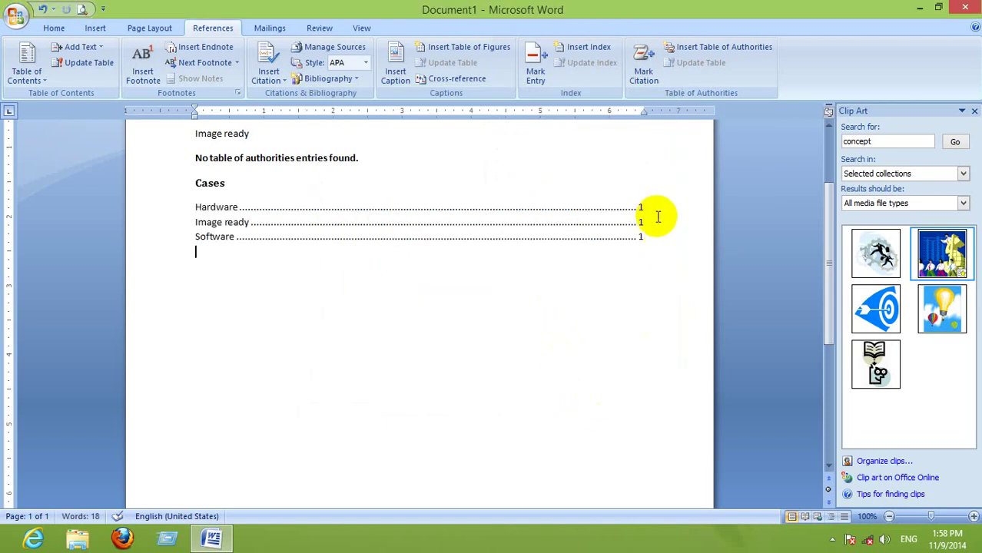
left_click(831, 540)
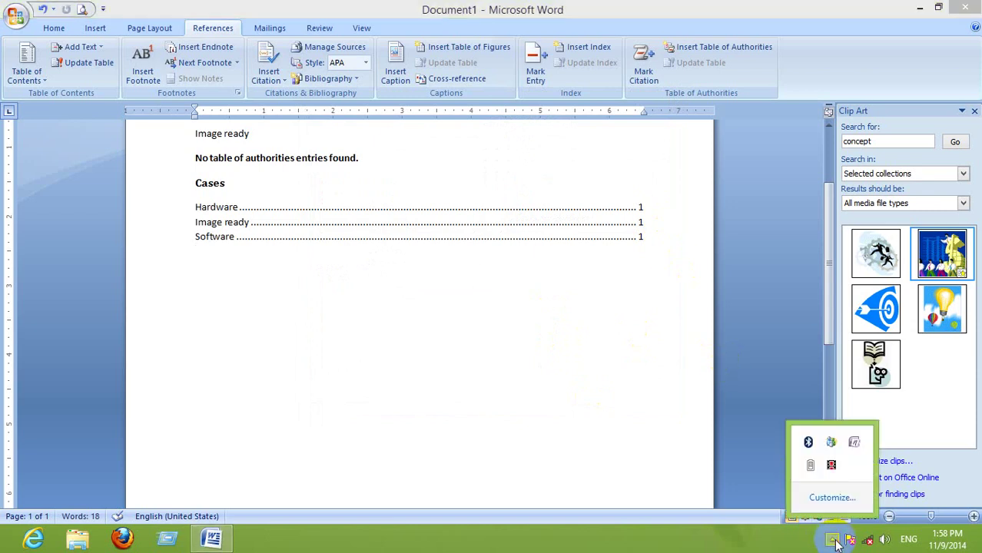